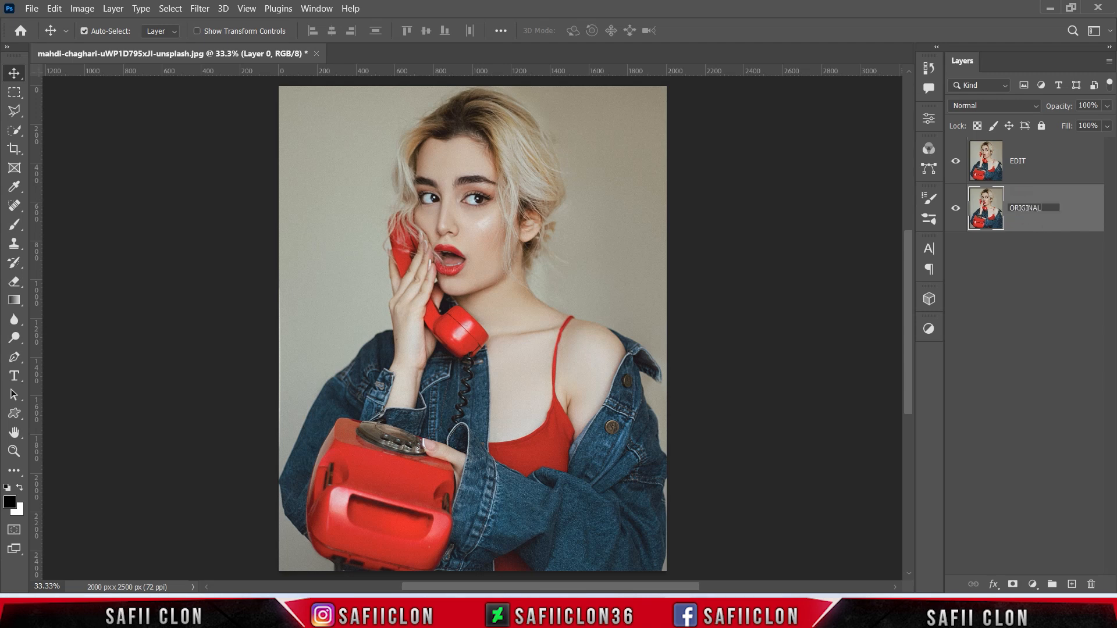
- Rename the bottom layer ORIGINAL and select the EDIT layer above it
type("ORIGINAL")
key("Return")
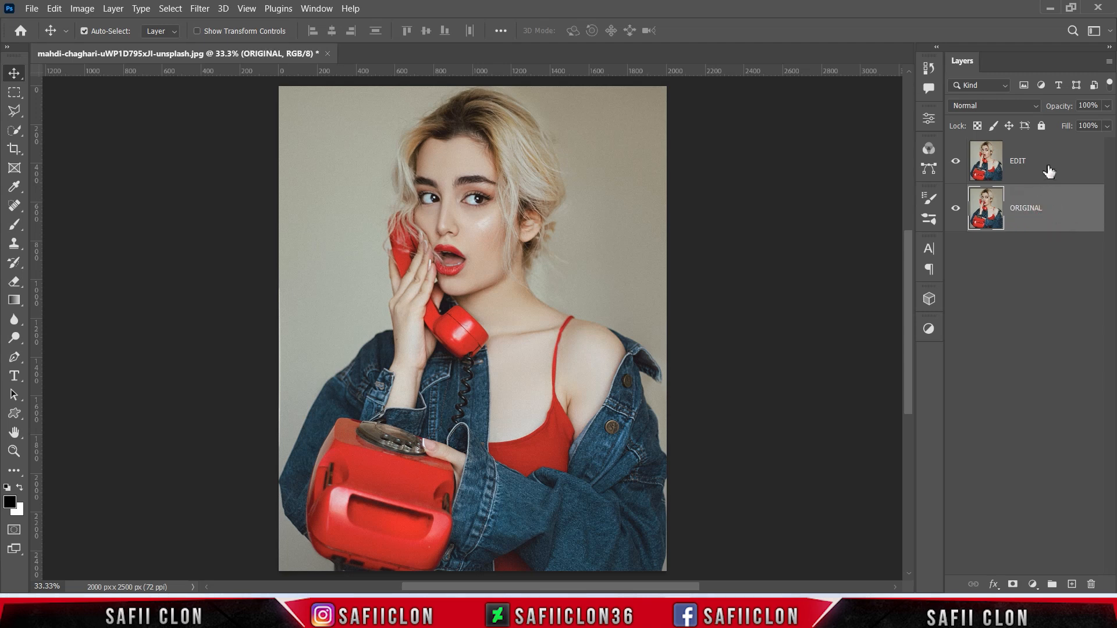
left_click(1049, 169)
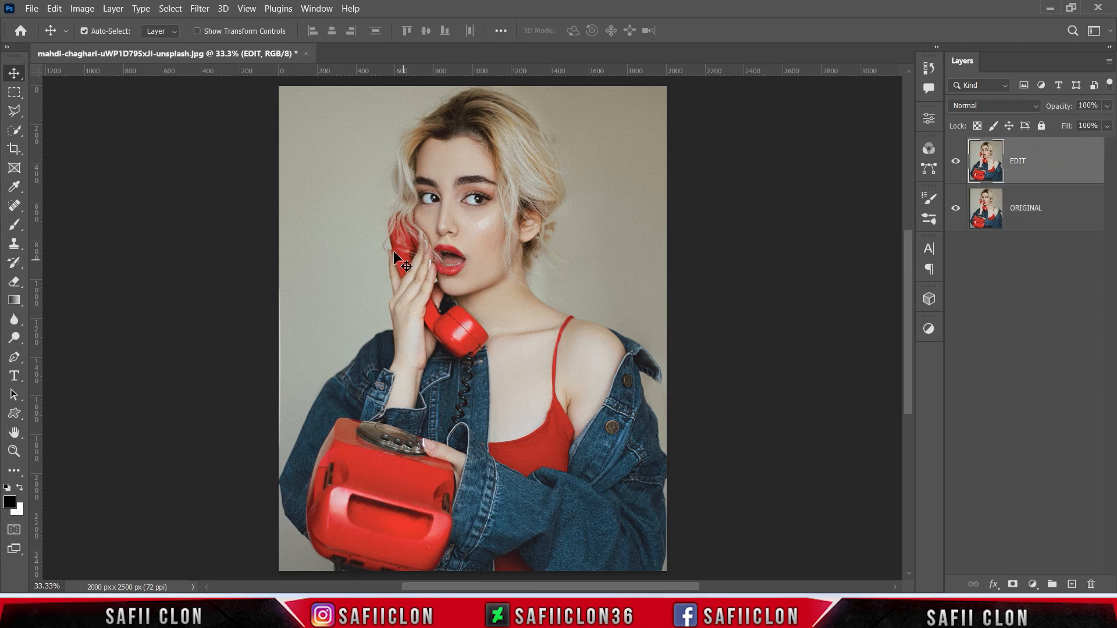
- With the Quick Selection Tool at size 25, use Select Subject to select the woman
left_click(17, 132)
left_click(65, 145)
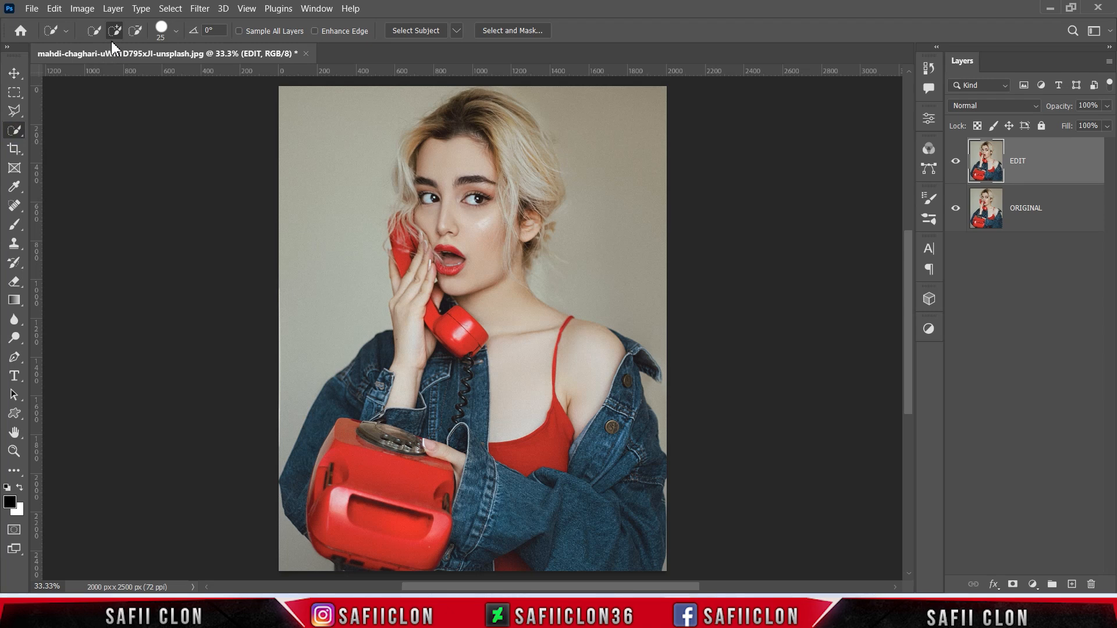
left_click(175, 32)
left_click_drag(111, 77, 117, 76)
key("Return")
left_click(414, 28)
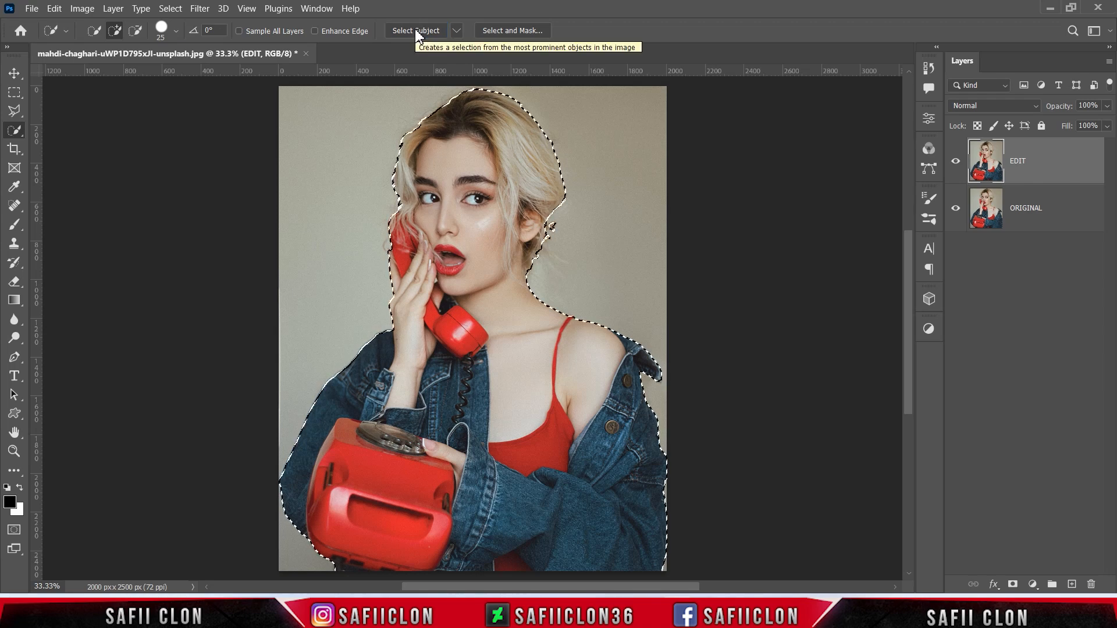
- Zoom to 50% and tidy the hair edge of the selection, switching to subtract mode
key("ctrl+plus")
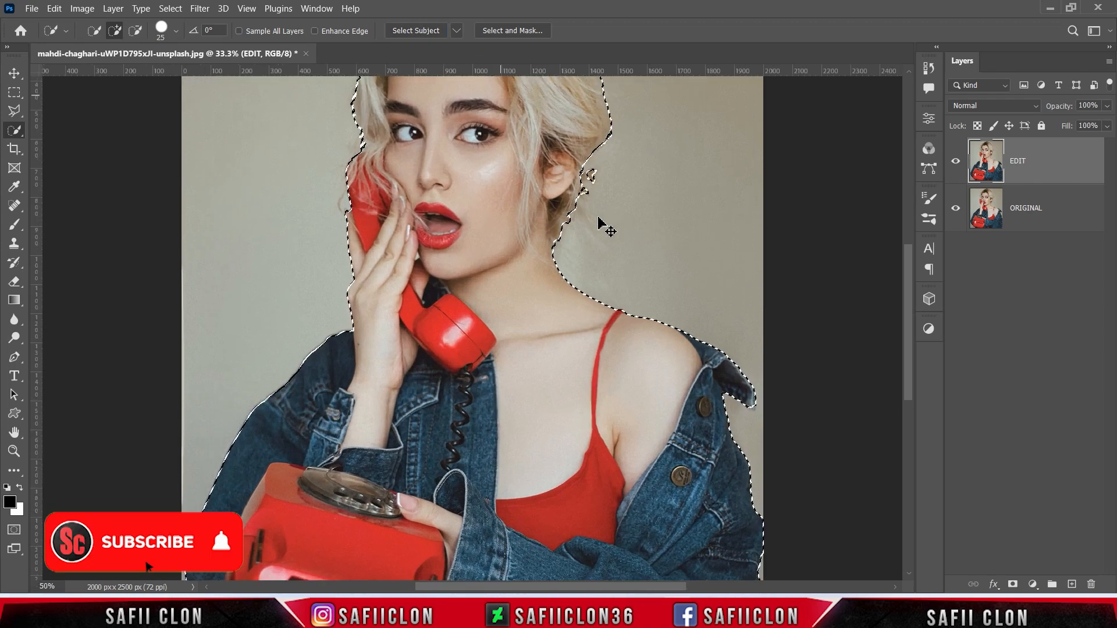
scroll(563, 308, "up", 1)
scroll(563, 309, "up", 2)
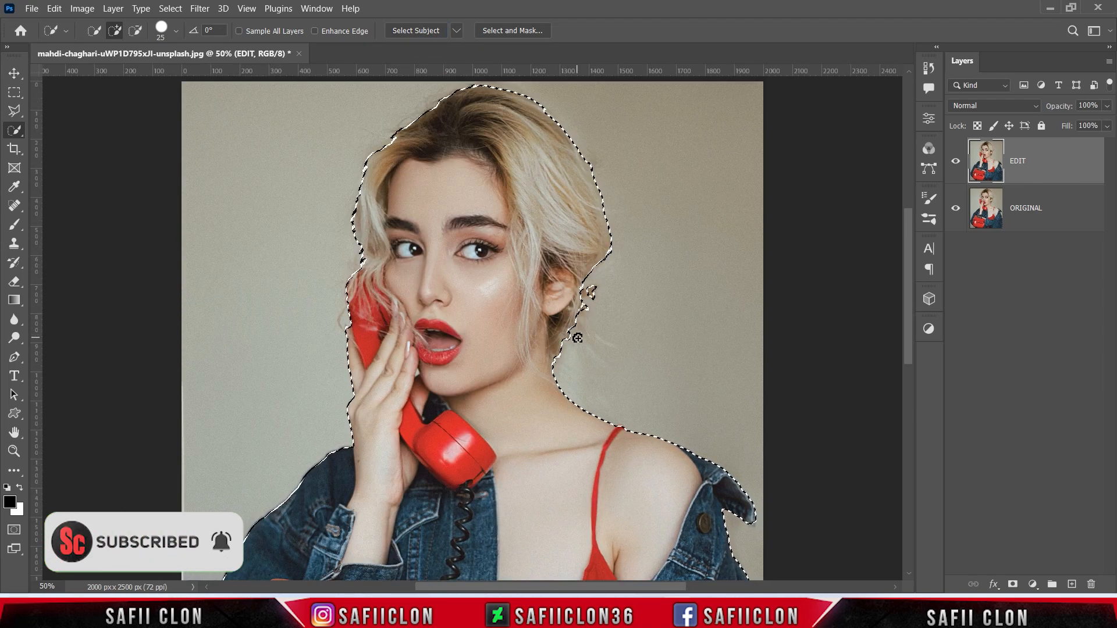
key("bracketleft")
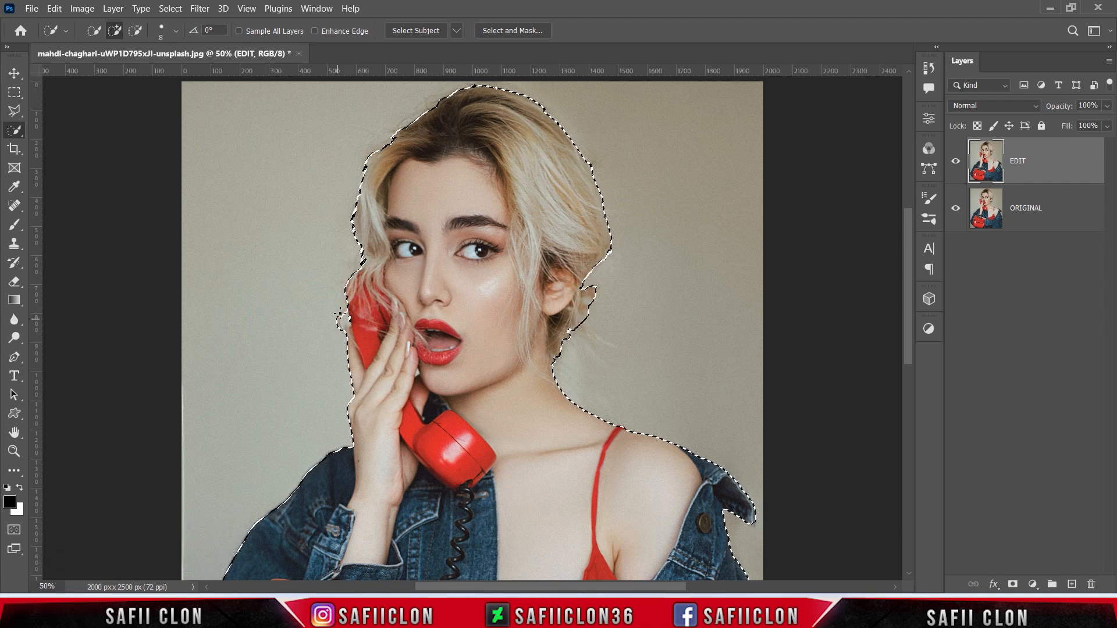
scroll(401, 204, "up", 2)
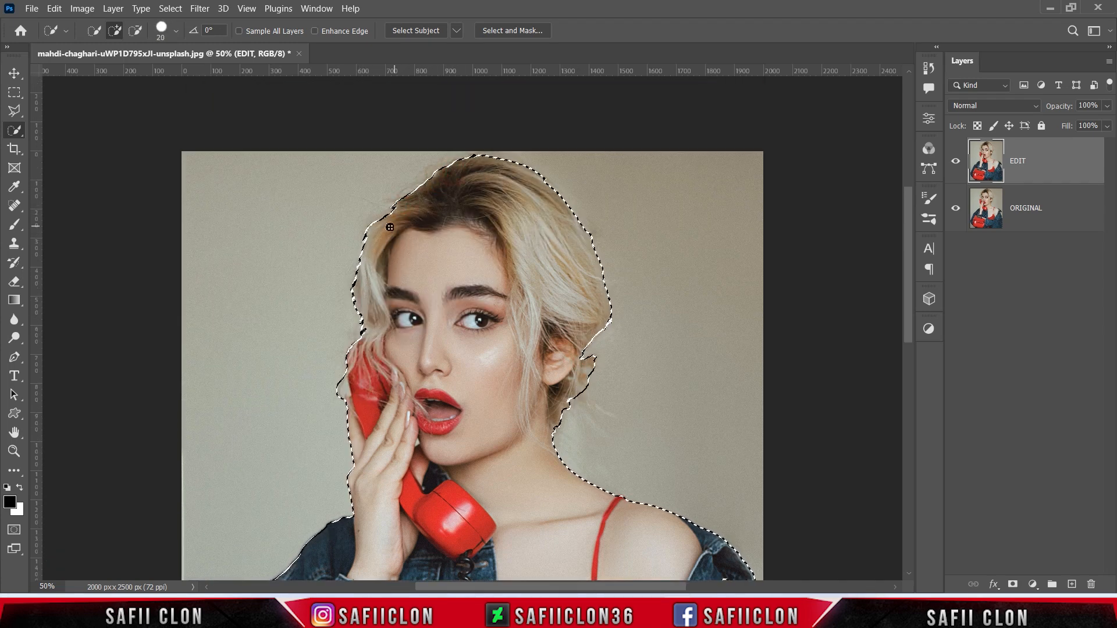
scroll(440, 197, "down", 2)
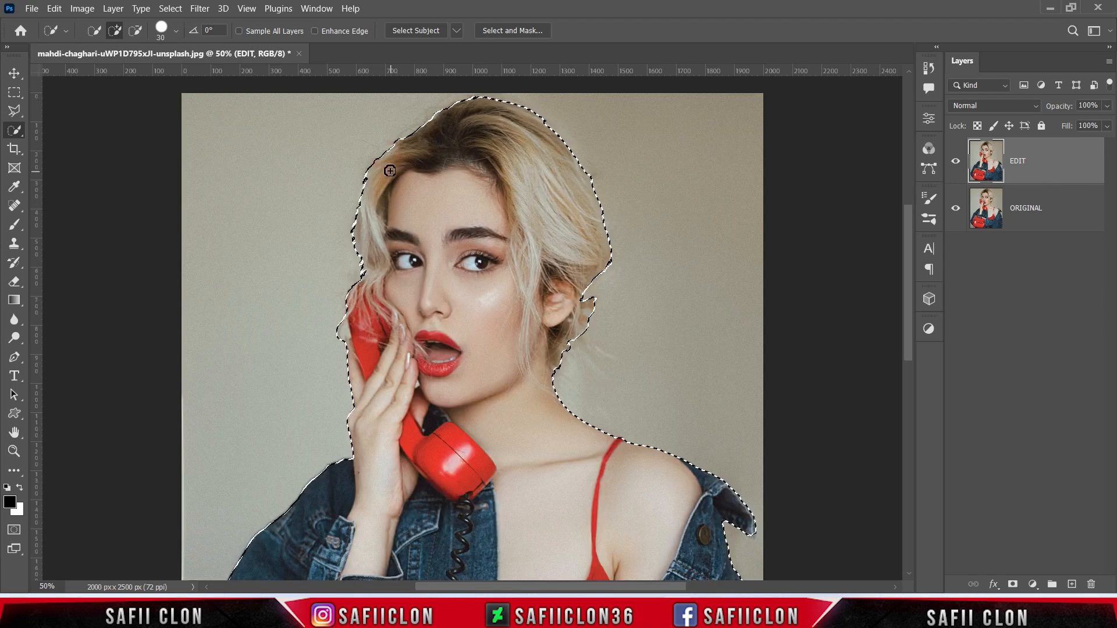
scroll(384, 236, "down", 3)
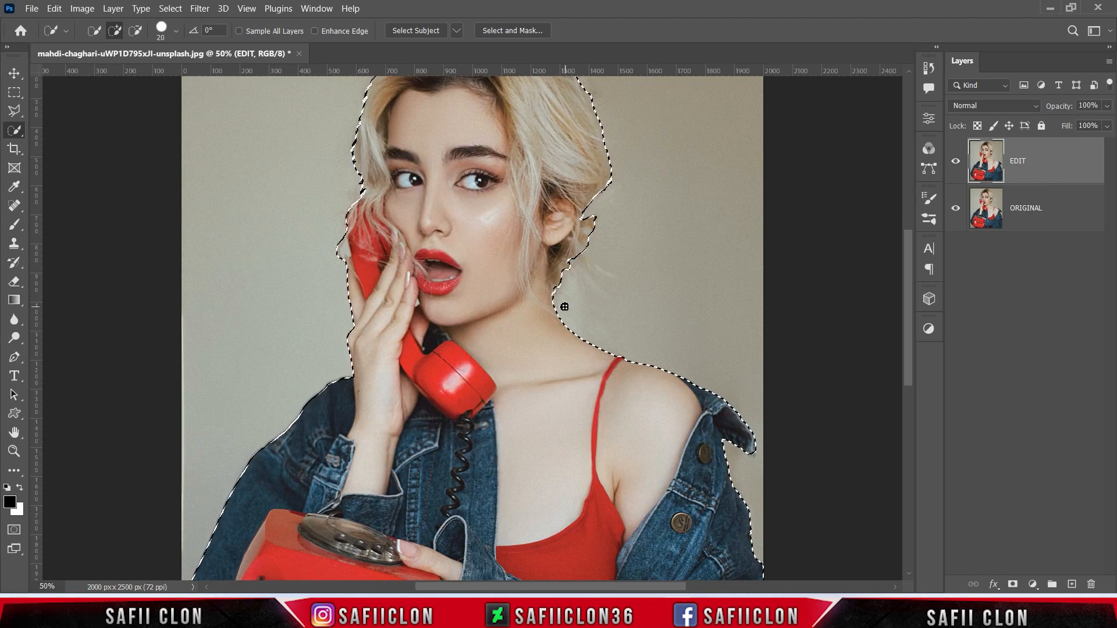
scroll(384, 236, "up", 3)
left_click_drag(579, 195, 552, 140)
key("ctrl+z")
scroll(655, 232, "down", 5)
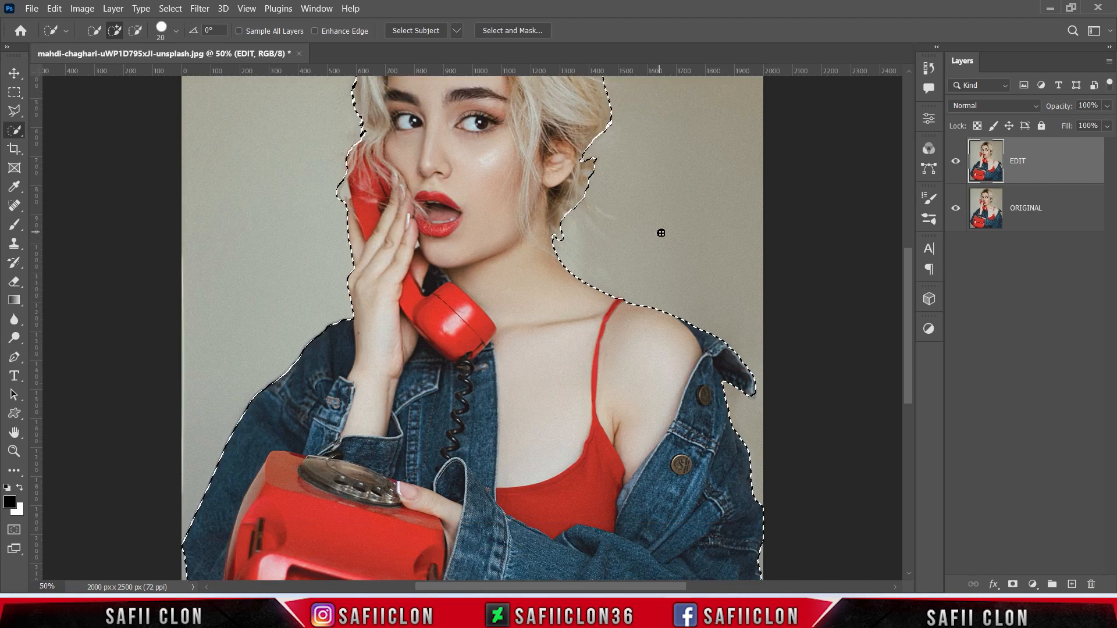
scroll(686, 225, "up", 5)
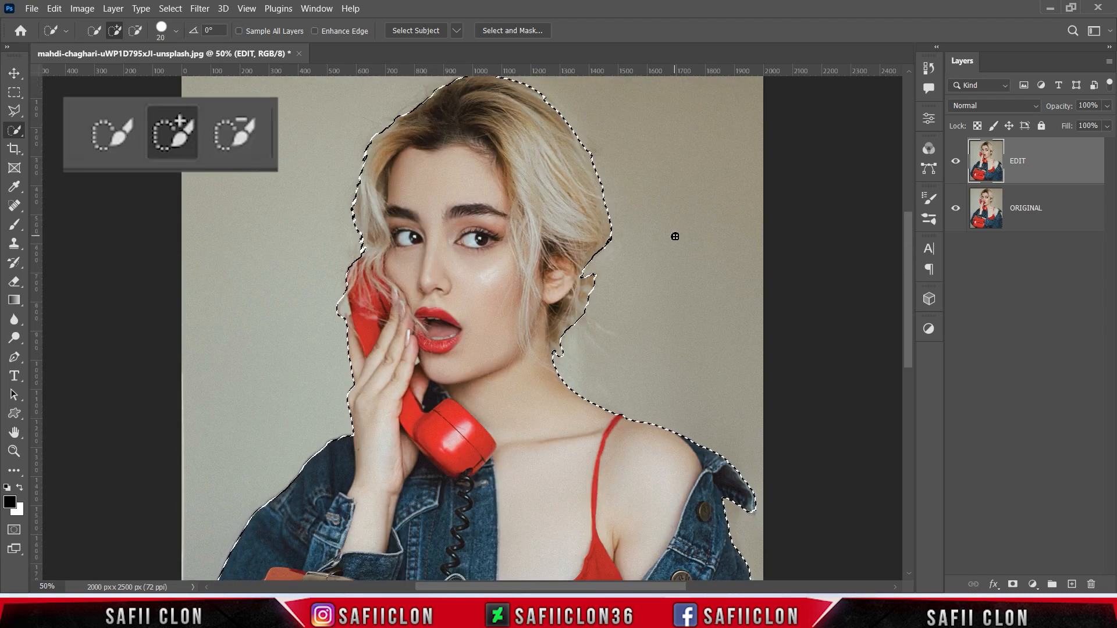
left_click(135, 30)
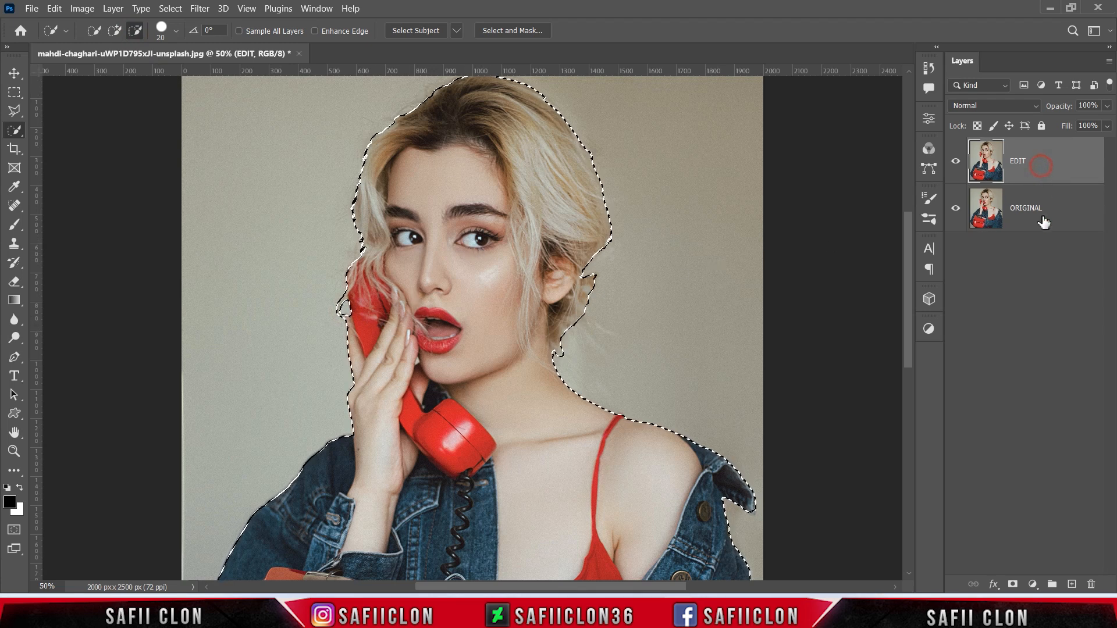
- Add a layer mask to EDIT, hide ORIGINAL, and open Select and Mask
left_click(1014, 584)
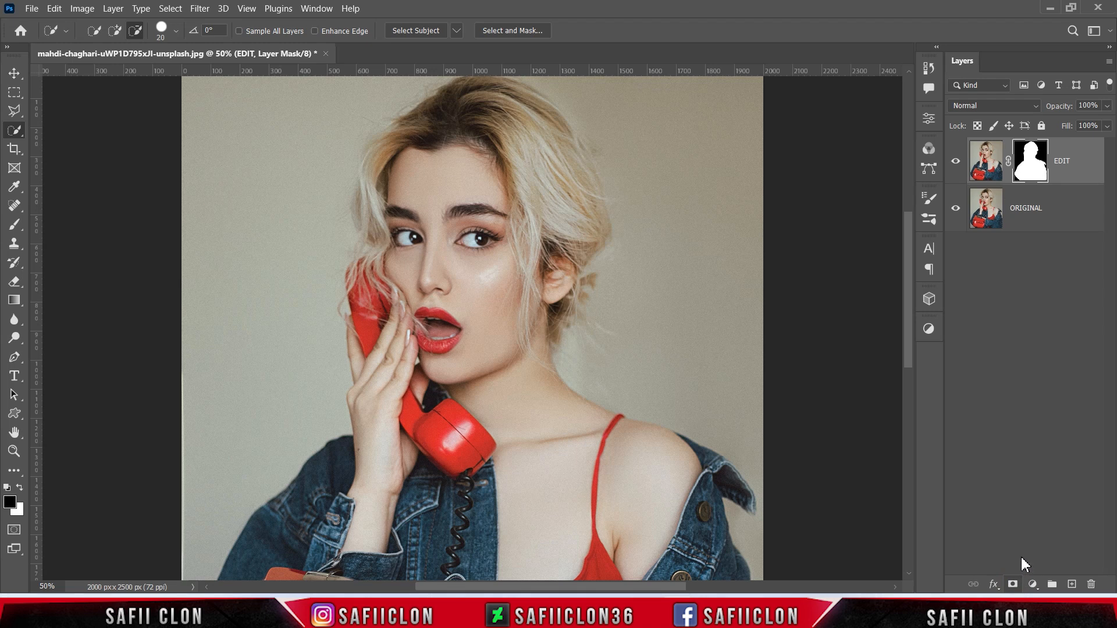
left_click(956, 211)
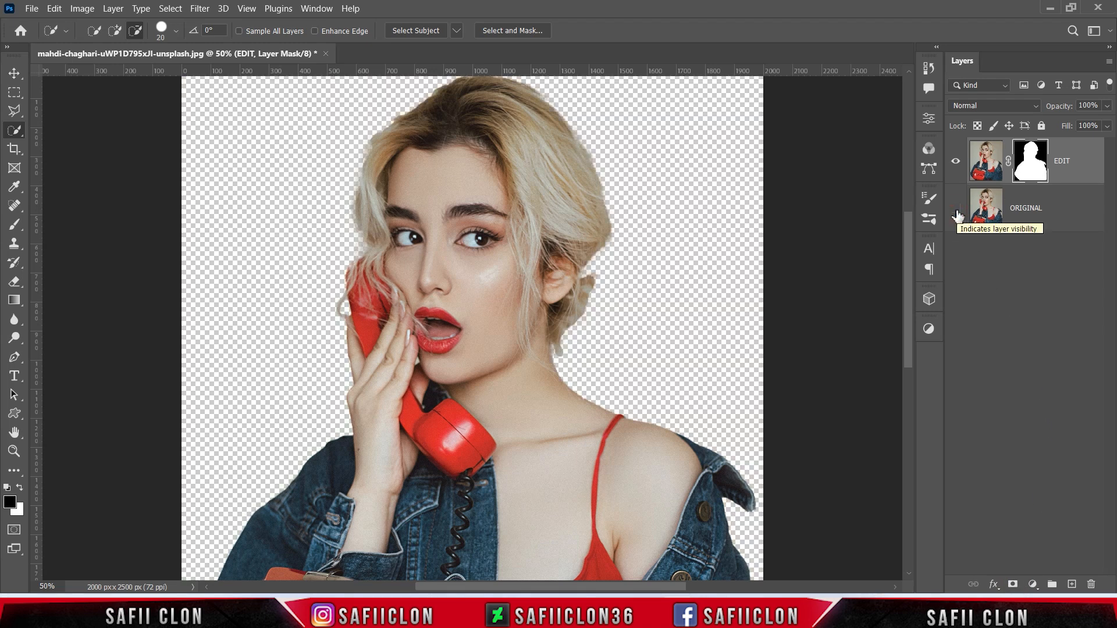
right_click(1032, 156)
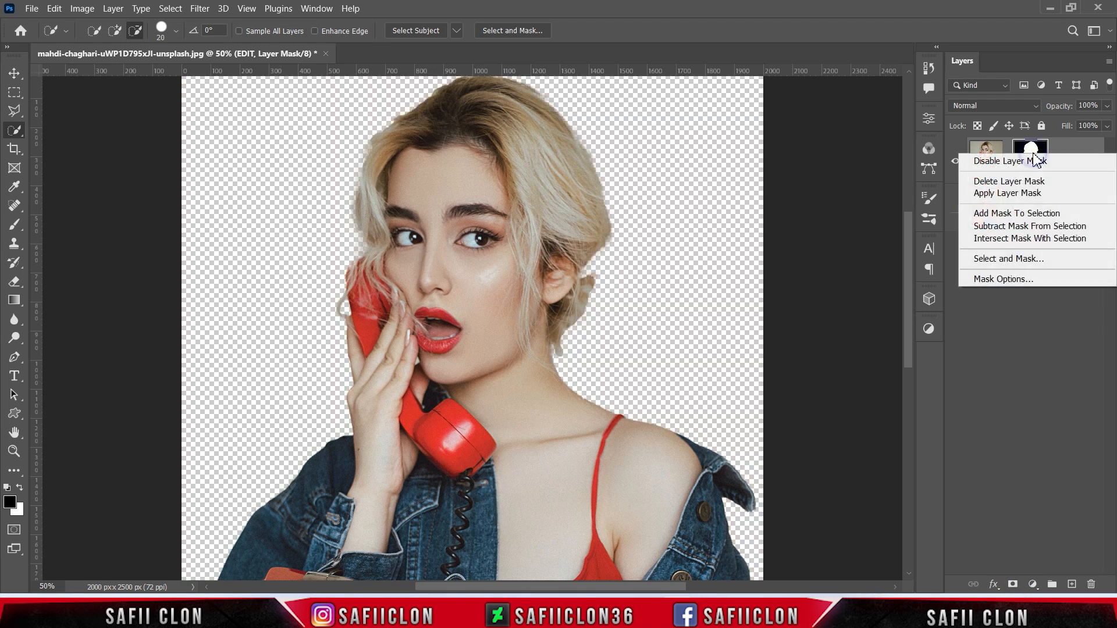
left_click(1027, 260)
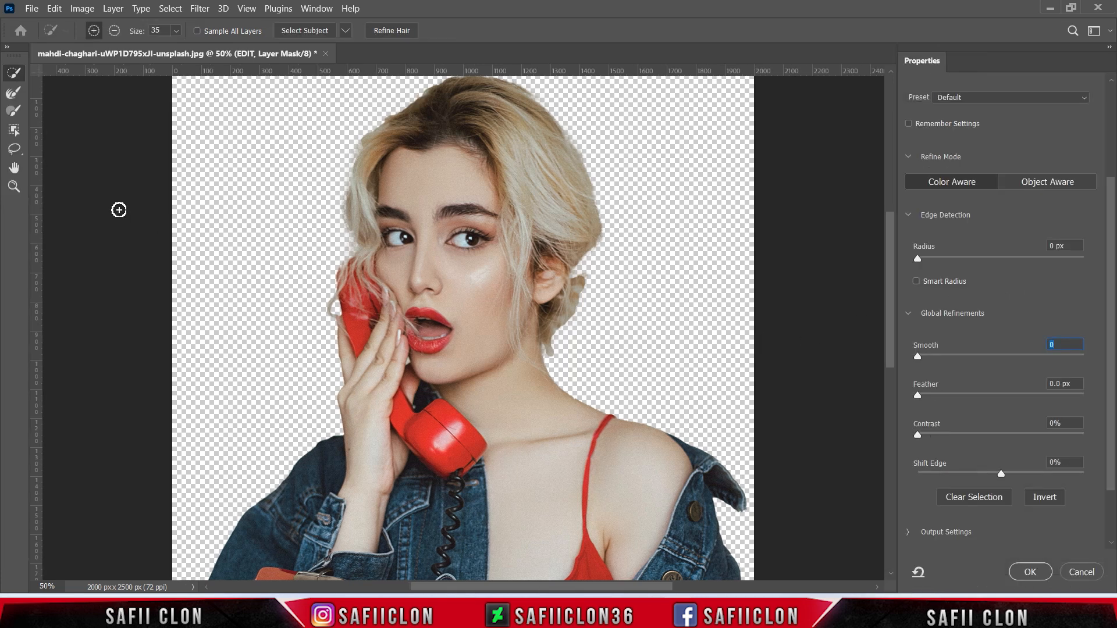
- Brush the hair edges near the ear, phone and head with the Refine Edge brush
left_click(19, 97)
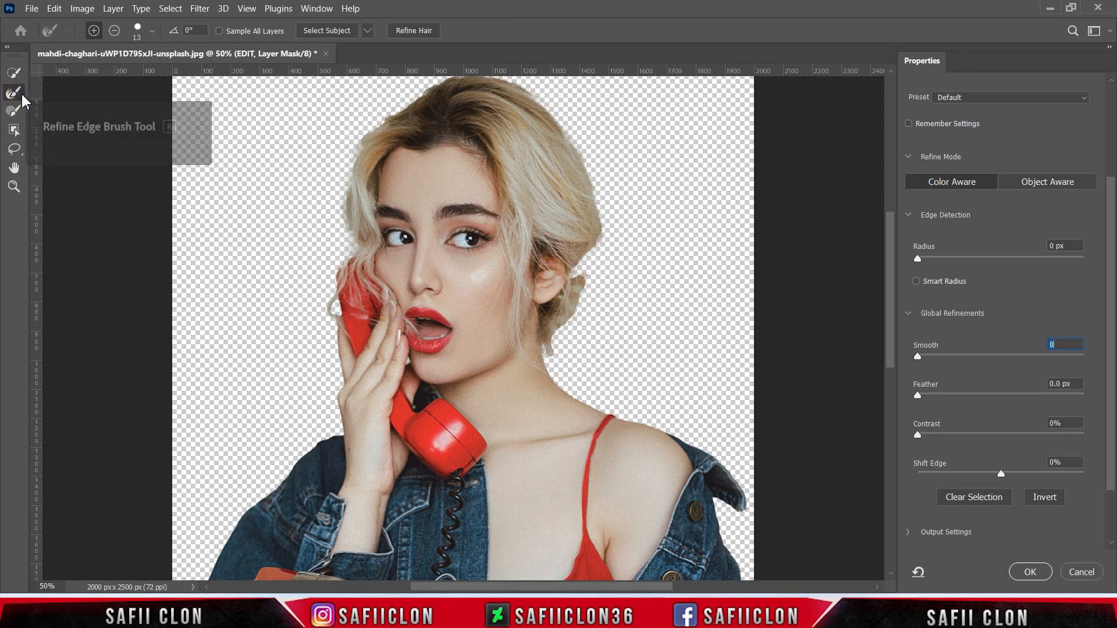
left_click(151, 31)
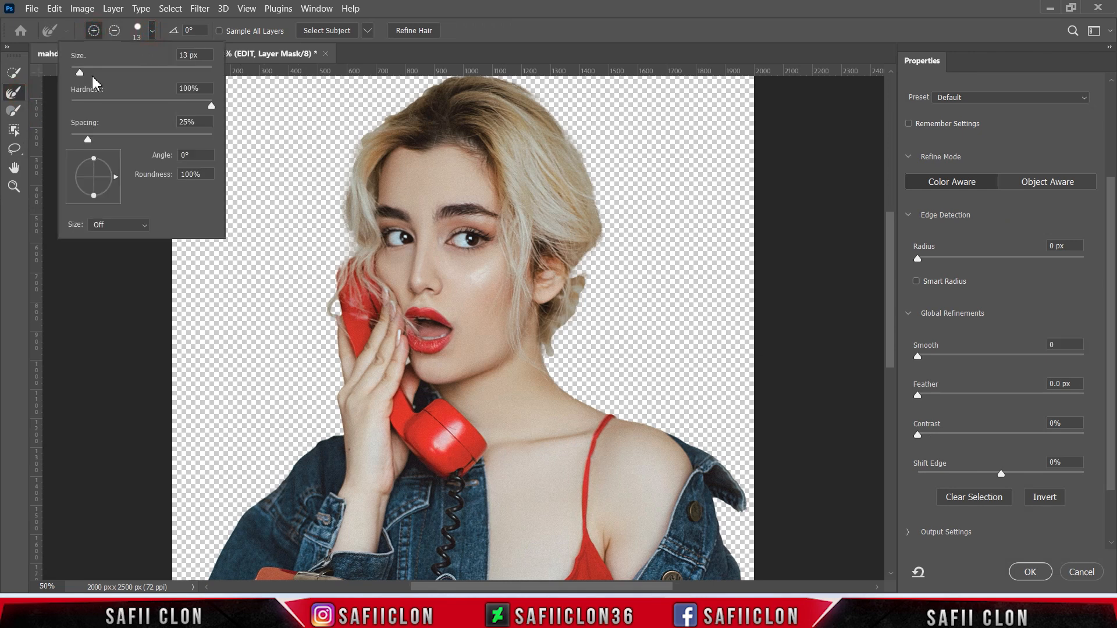
left_click(150, 30)
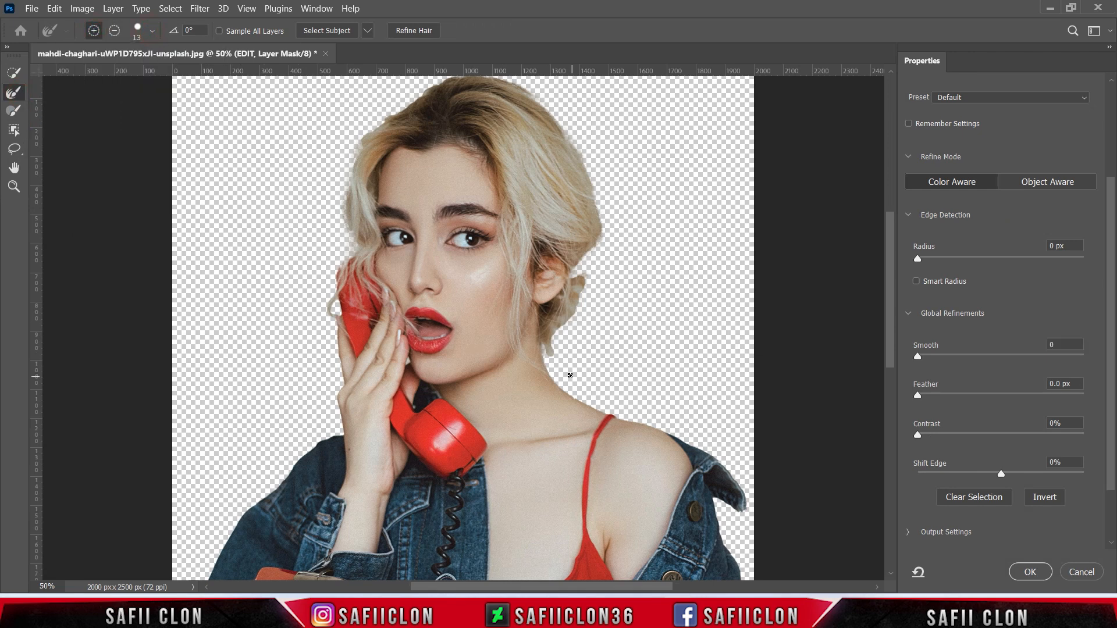
key("bracketright")
key("bracketright")
key("bracketleft")
key("bracketright")
key("bracketright")
left_click(576, 293)
left_click(577, 290)
left_click(563, 323)
key("bracketleft")
left_click(327, 323)
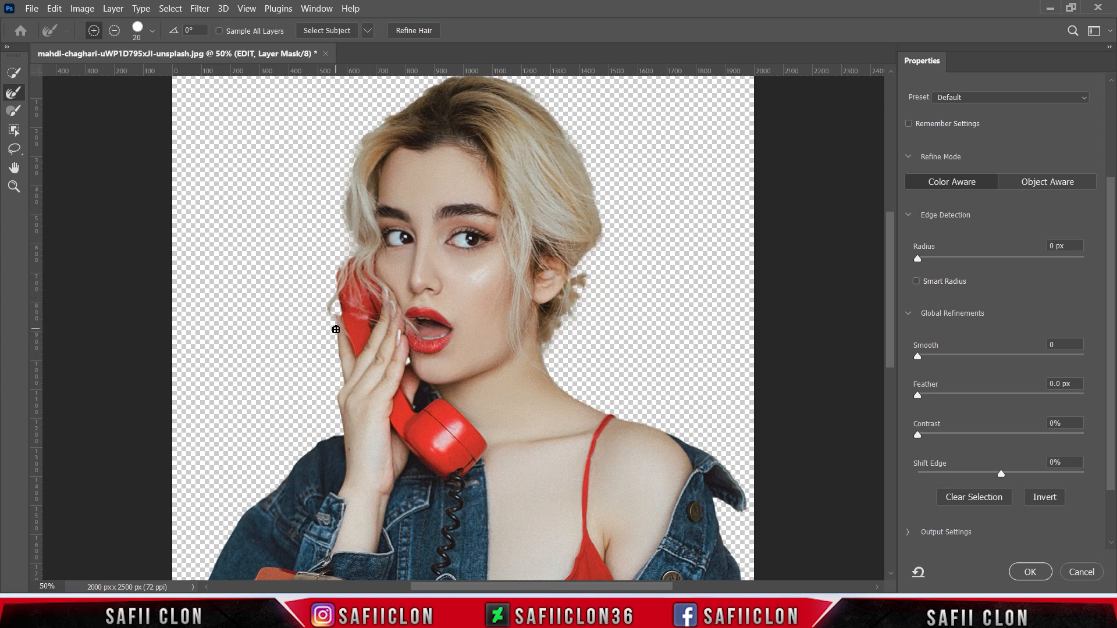
scroll(372, 232, "up", 2)
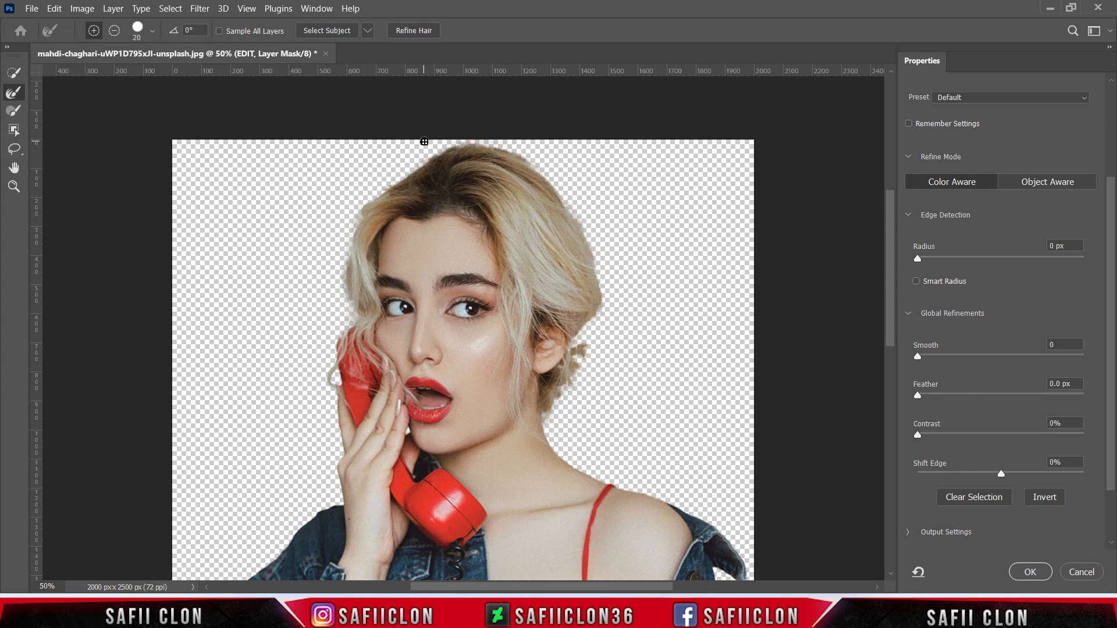
left_click_drag(383, 198, 404, 218)
scroll(641, 239, "down", 3)
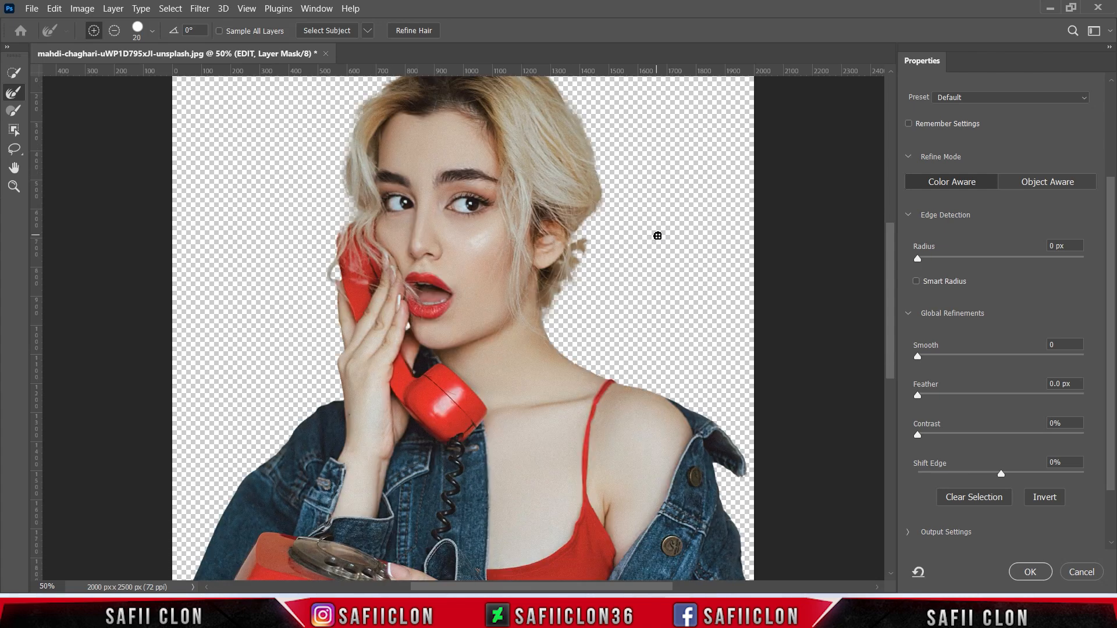
scroll(687, 271, "up", 3)
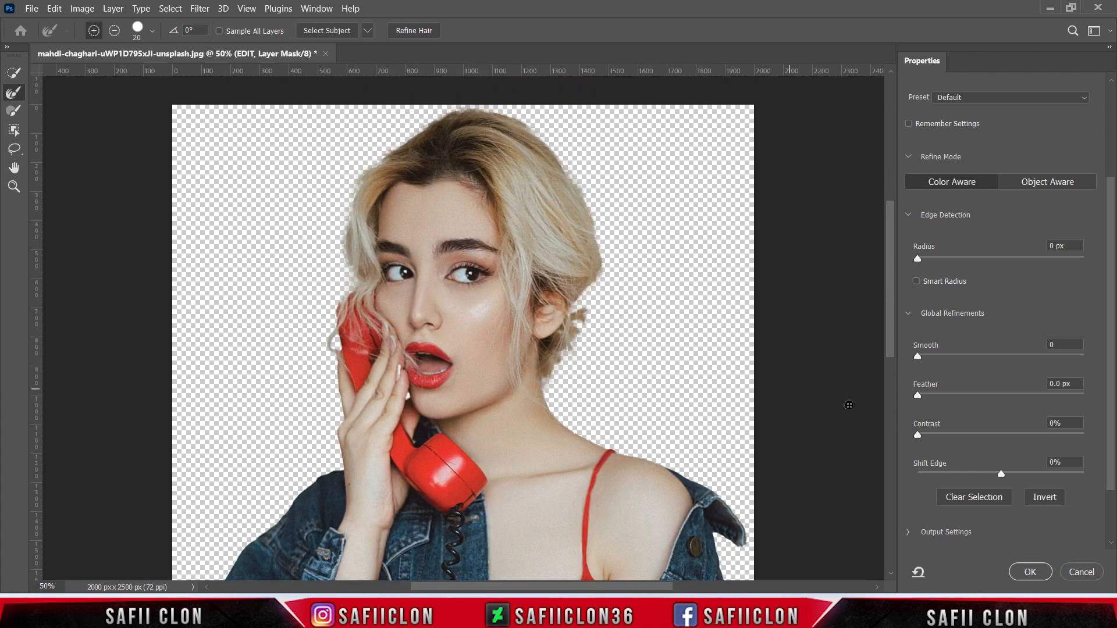
- Set Shift Edge -21%, Feather 0.9 px and Smooth 9, then apply the mask
left_click_drag(1107, 359, 1105, 403)
left_click_drag(1002, 415, 984, 414)
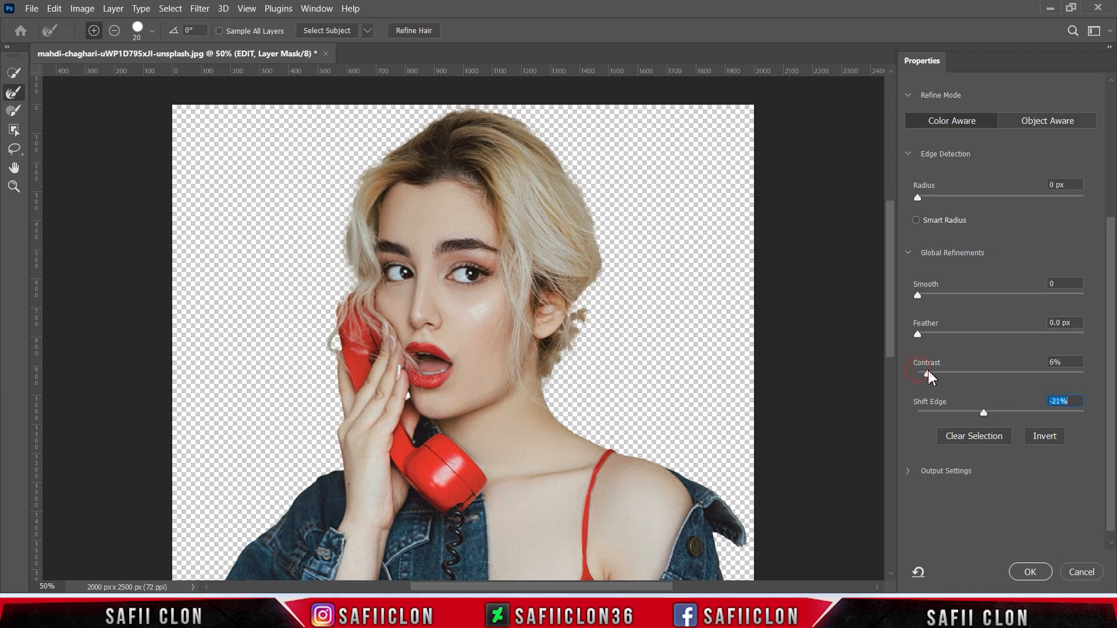
left_click_drag(918, 334, 926, 335)
mouse_move(918, 296)
left_mouse_down()
mouse_move(972, 298)
mouse_move(927, 307)
left_mouse_up()
left_click(1029, 573)
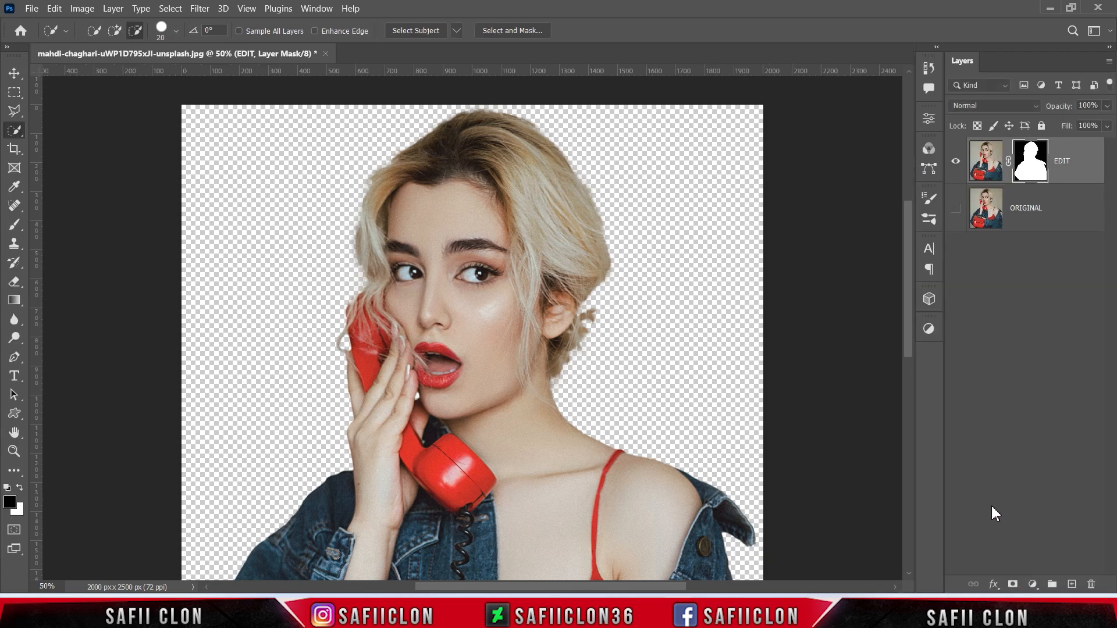
- Show ORIGINAL again and convert the EDIT layer to a smart object
left_click(956, 209)
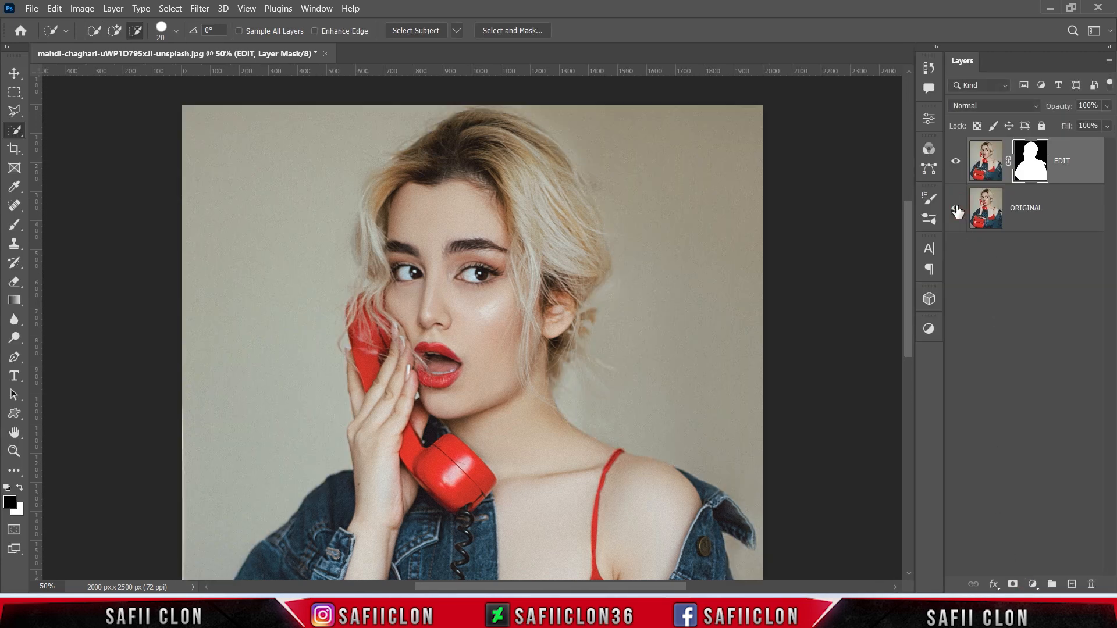
key("ctrl+minus")
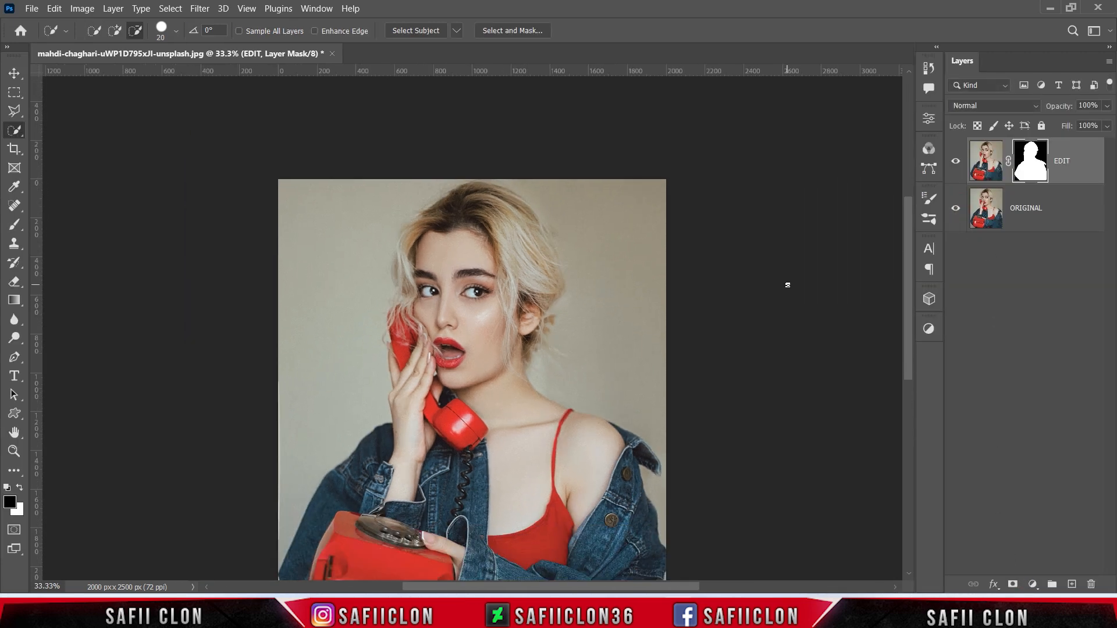
right_click(1080, 170)
left_click(955, 208)
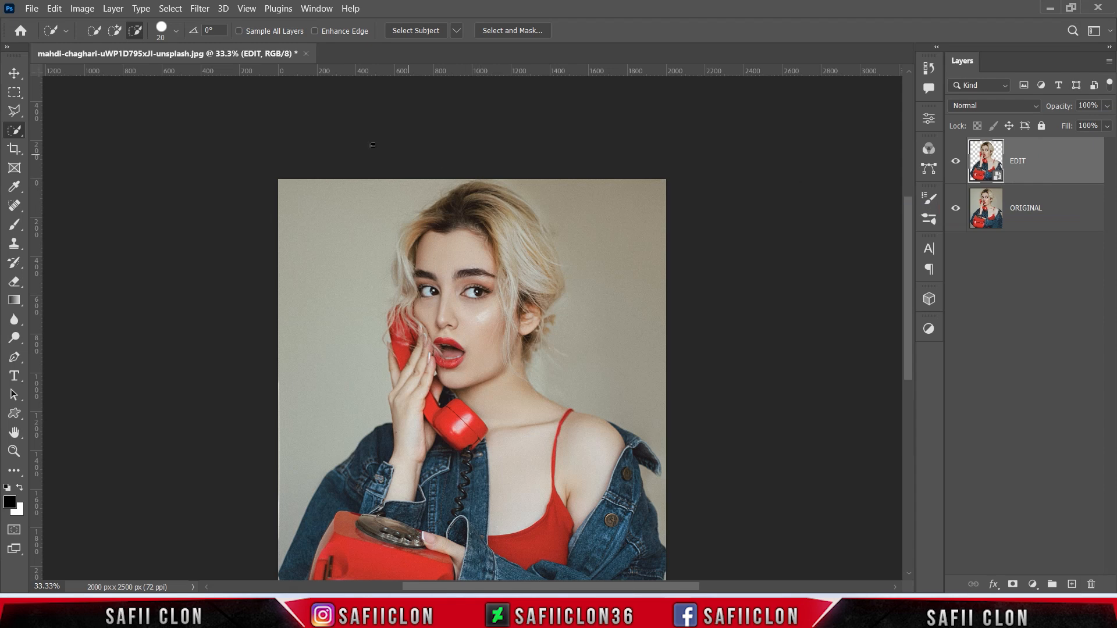
- Apply Oil Paint with Stylization 4.3, Cleanliness 7.7, Scale 0.7 and Bristle Detail 0
left_click(199, 9)
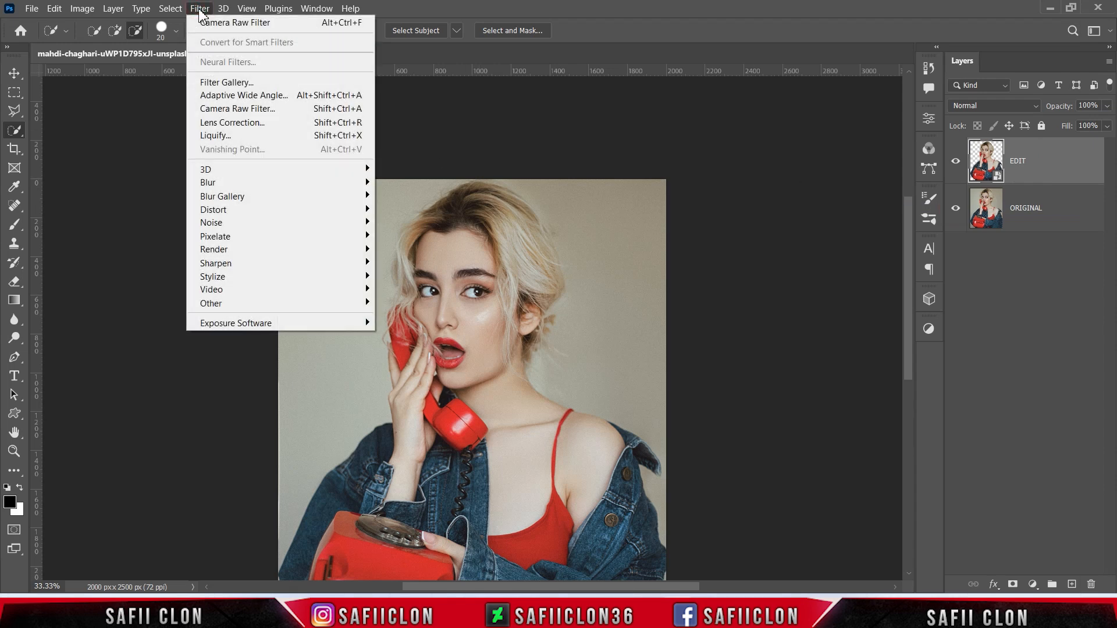
mouse_move(302, 278)
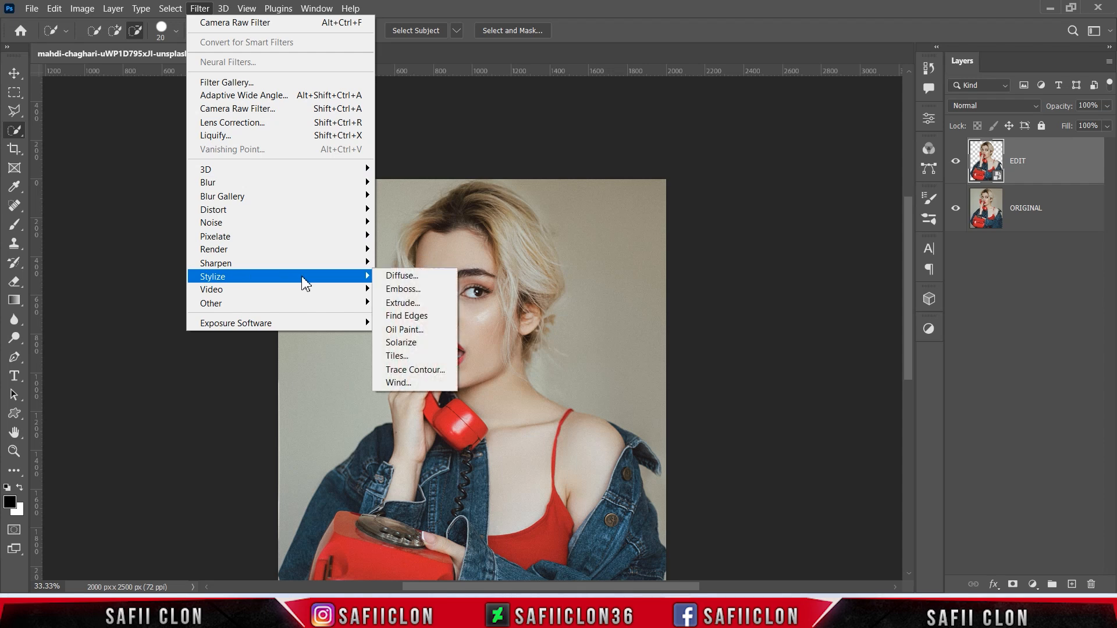
left_click(427, 335)
mouse_move(738, 153)
left_mouse_down()
mouse_move(708, 187)
mouse_move(723, 200)
mouse_move(726, 155)
mouse_move(728, 228)
mouse_move(723, 187)
left_mouse_up()
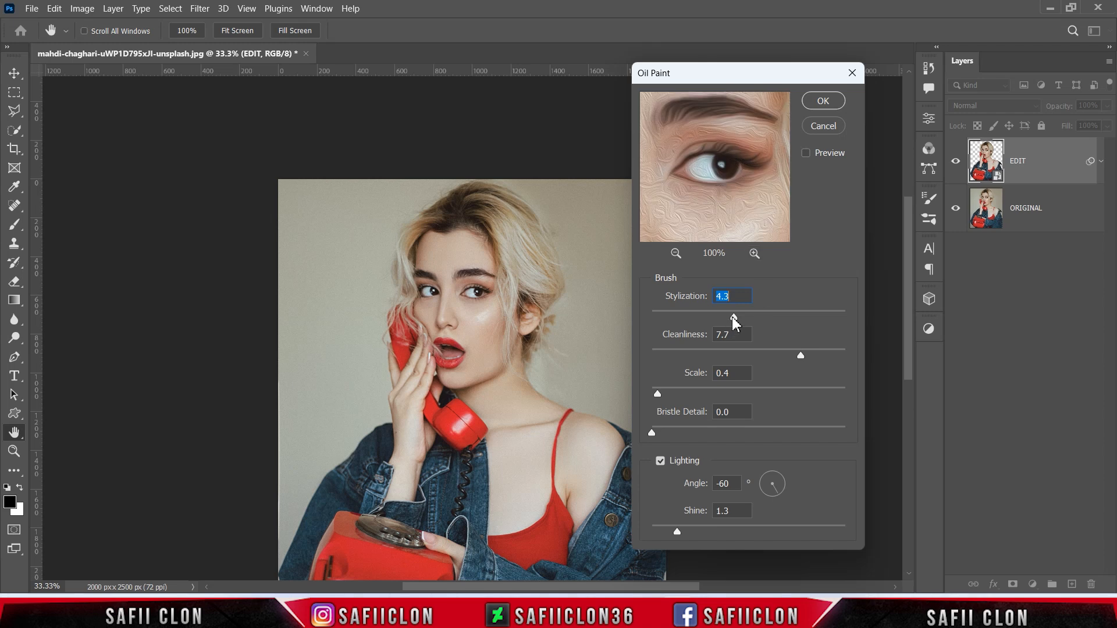
mouse_move(734, 324)
left_mouse_down()
mouse_move(700, 324)
mouse_move(729, 323)
left_mouse_up()
mouse_move(800, 357)
left_mouse_down()
mouse_move(680, 358)
mouse_move(789, 372)
mouse_move(801, 359)
left_mouse_up()
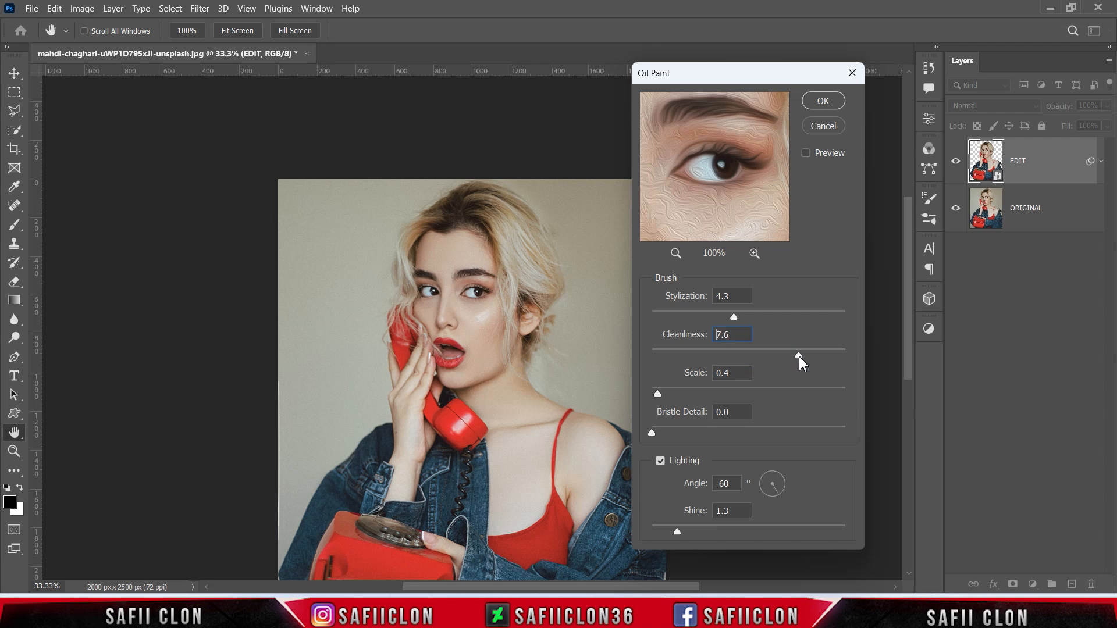
mouse_move(657, 394)
left_mouse_down()
mouse_move(786, 395)
mouse_move(663, 395)
left_mouse_up()
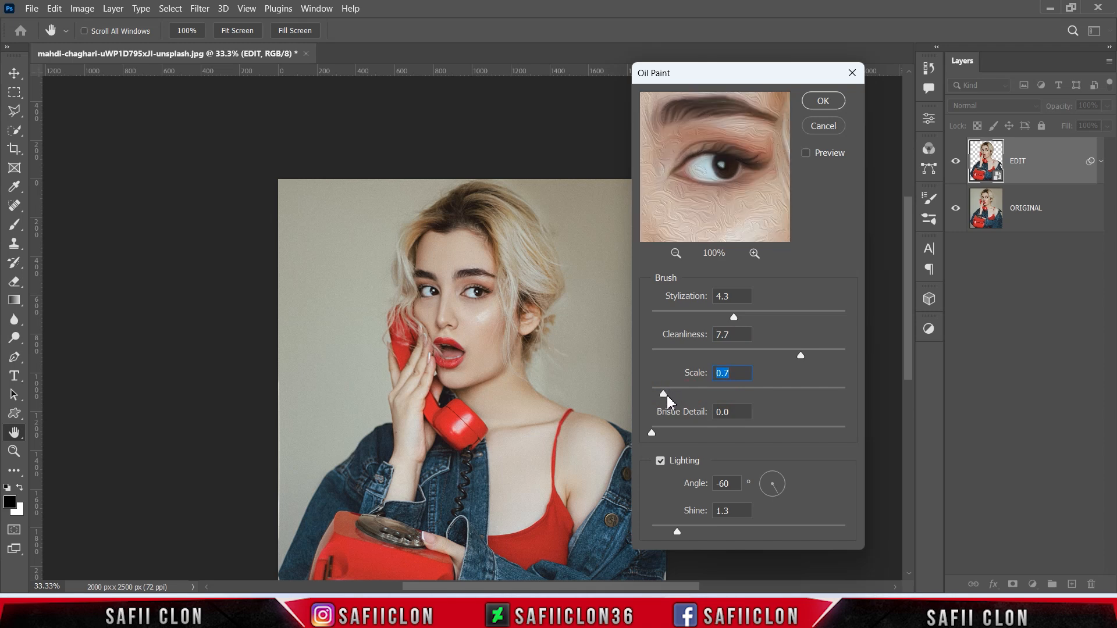
left_click_drag(662, 394, 664, 394)
left_click(650, 434)
left_click(839, 102)
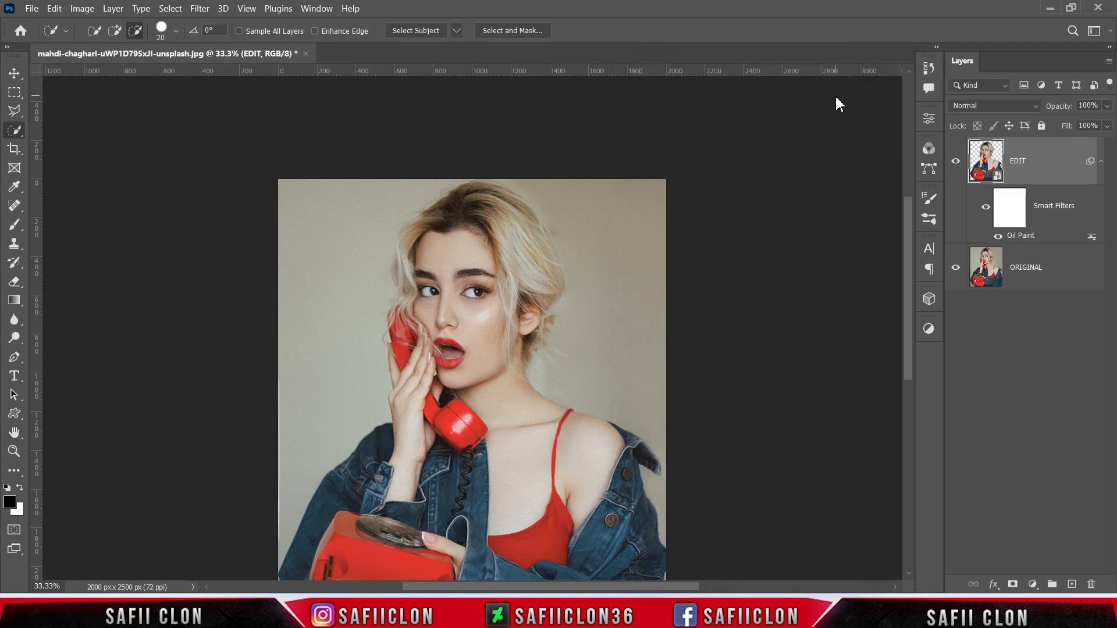
- In Camera Raw Basic, set contrast +37, highlights -100, shadows +100, clarity +64, and slightly lower dehaze
key("ctrl+plus")
key("ctrl+plus")
key("ctrl+plus")
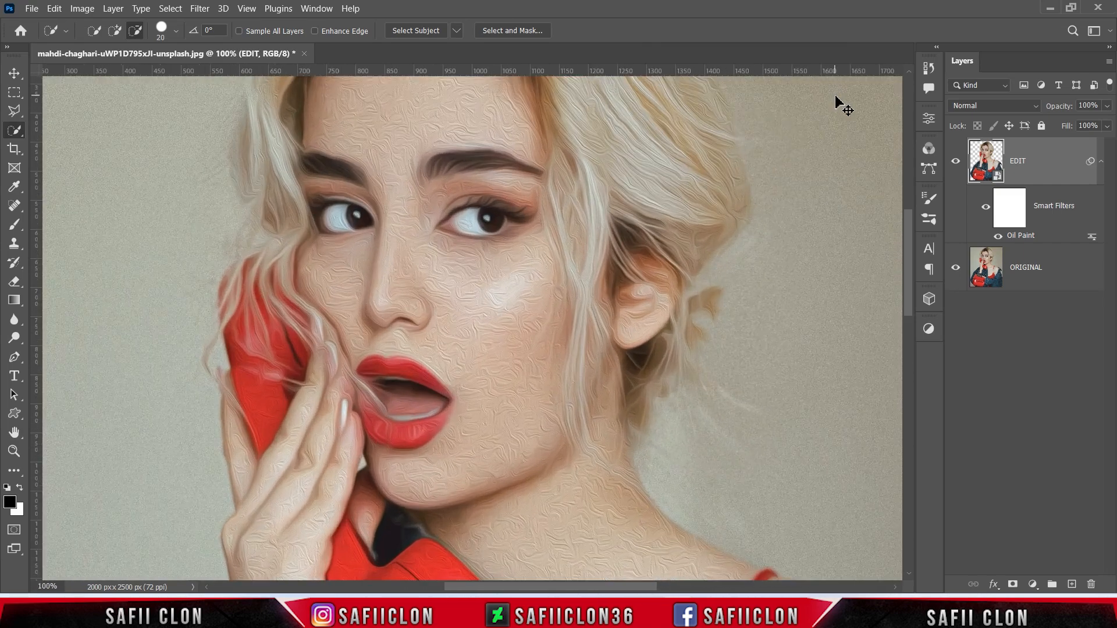
key("ctrl+minus")
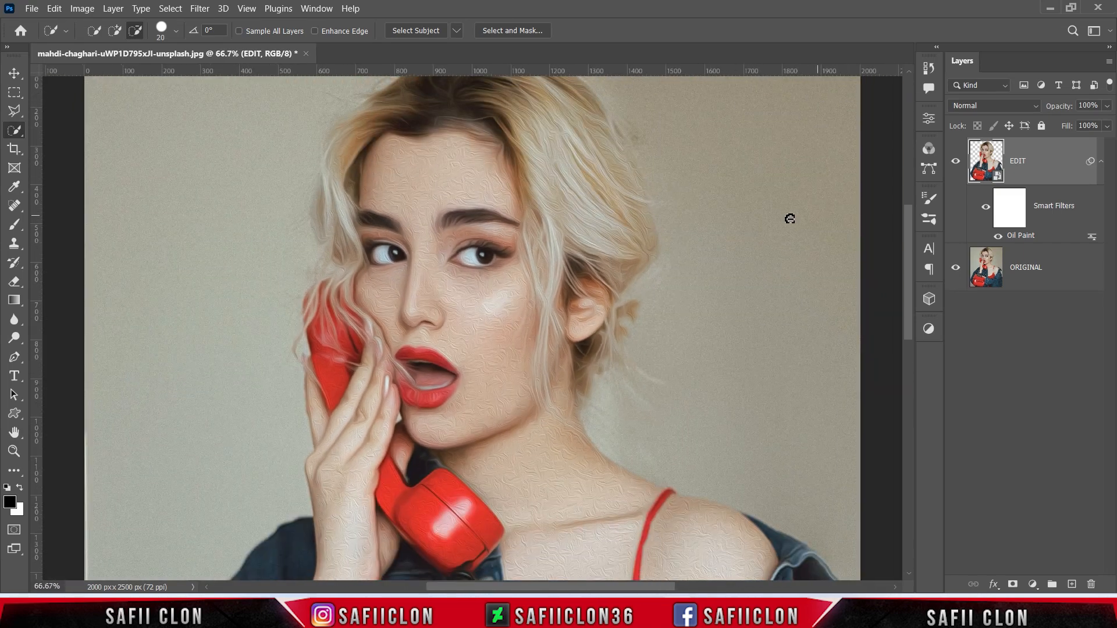
left_click(1039, 164)
left_click(200, 8)
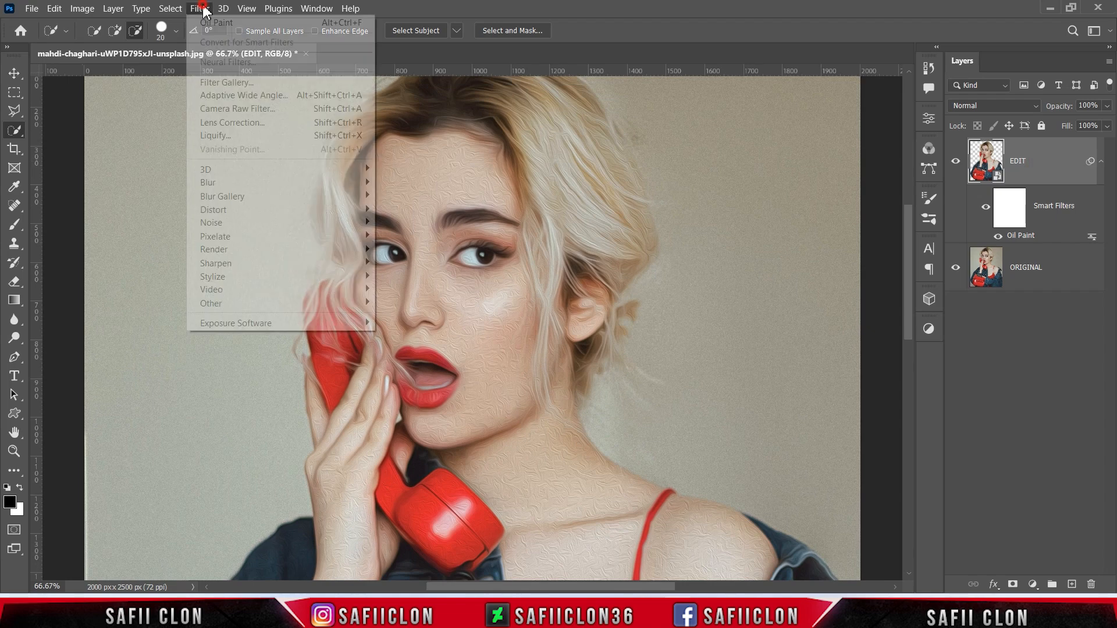
left_click(225, 110)
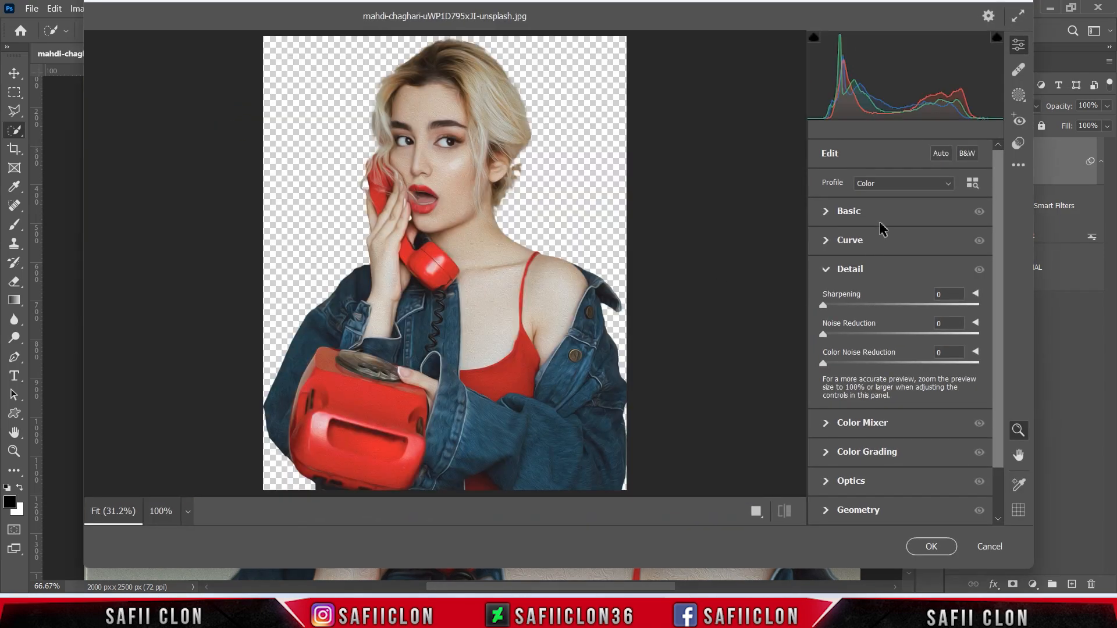
left_click(862, 215)
left_click_drag(902, 294, 822, 318)
left_click_drag(904, 343, 982, 342)
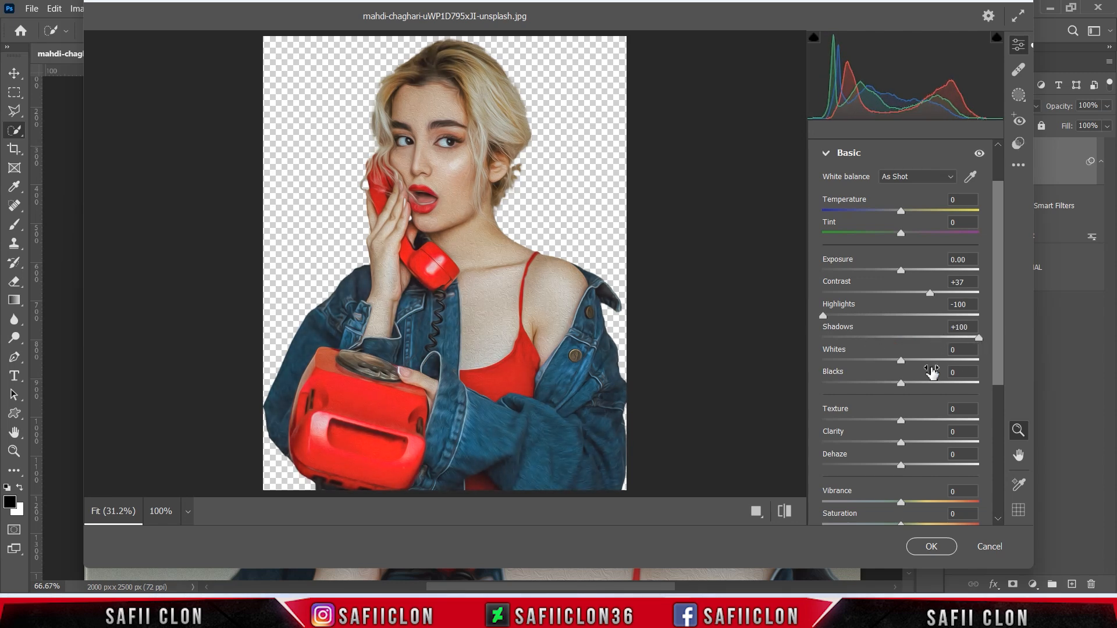
left_click_drag(902, 363, 871, 383)
left_click_drag(1003, 317, 1001, 372)
left_click_drag(901, 330, 951, 330)
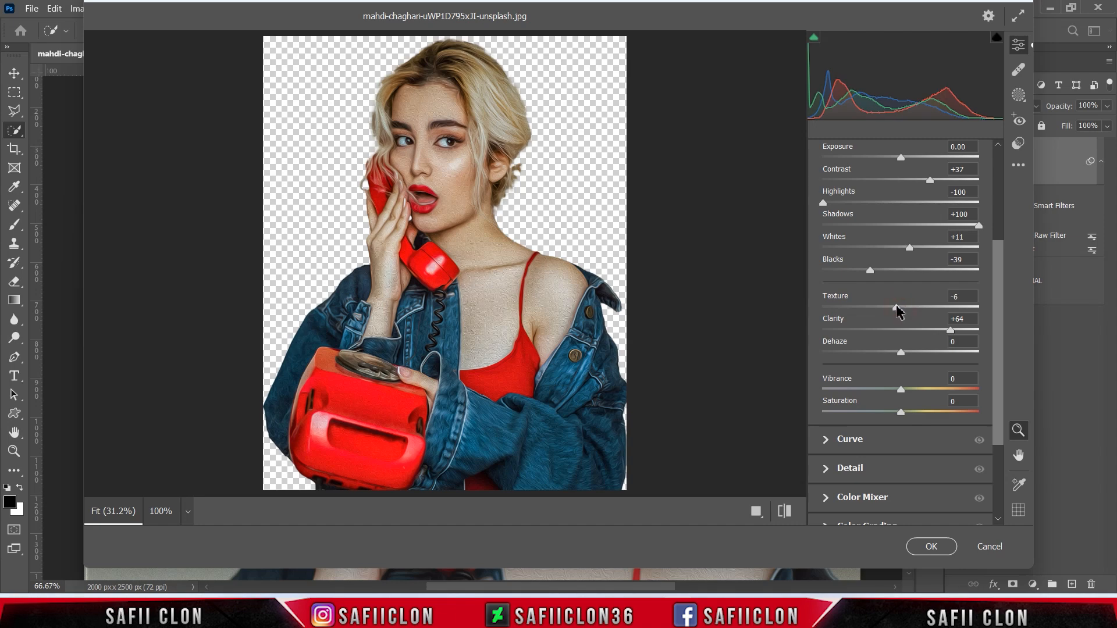
mouse_move(909, 351)
left_mouse_down()
mouse_move(927, 353)
mouse_move(898, 353)
left_mouse_up()
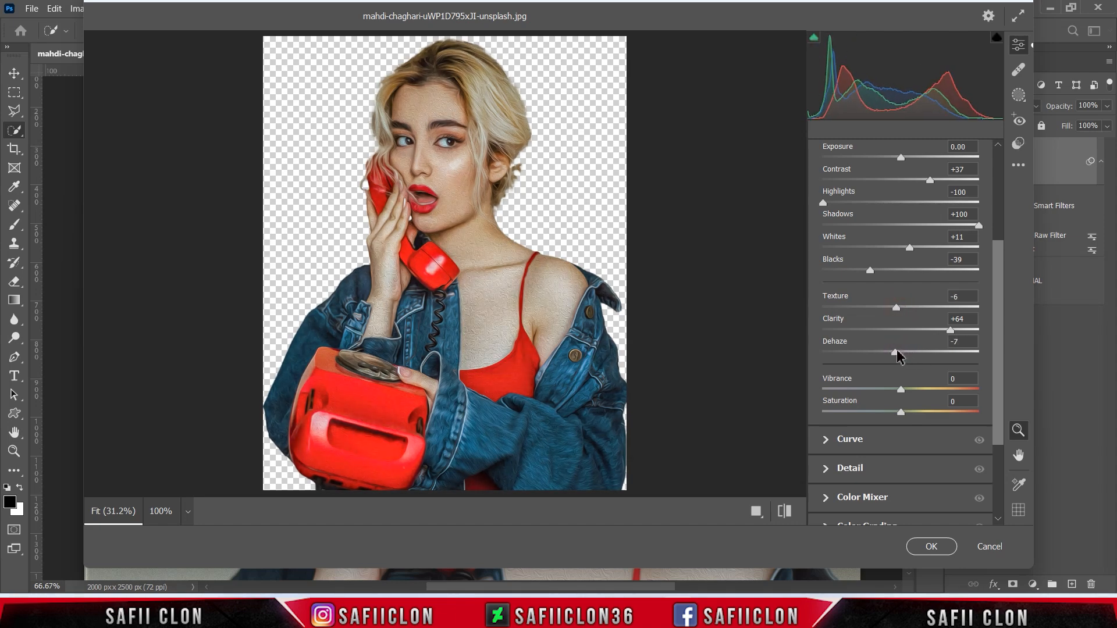
- Add light sharpening and noise reduction 9 in Detail, then apply the filter
scroll(908, 291, "down", 4)
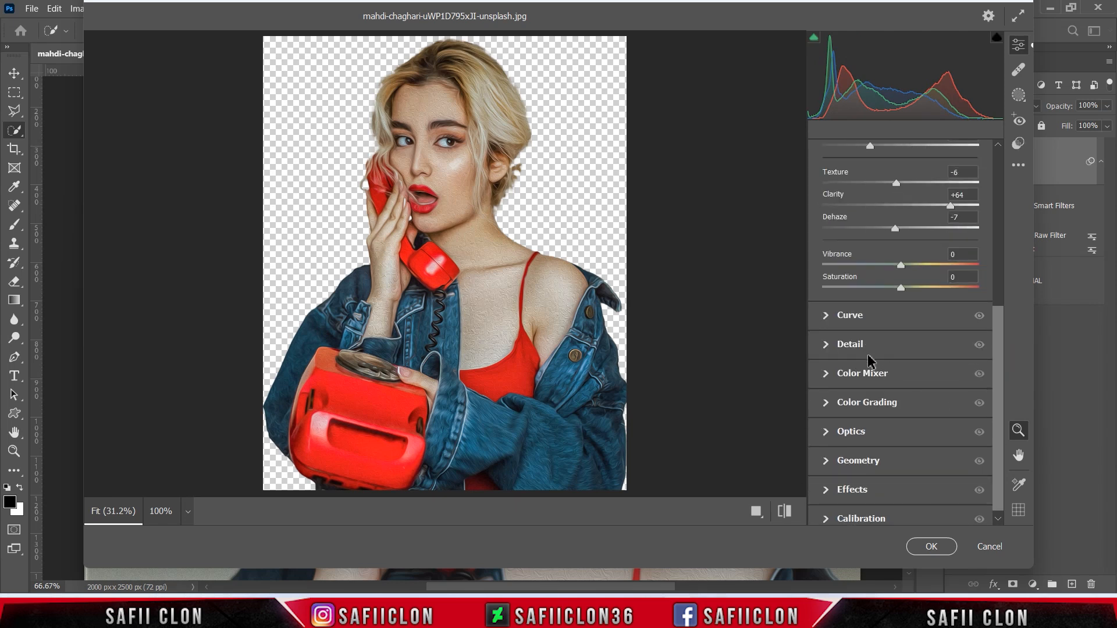
left_click(855, 343)
left_click_drag(823, 305, 841, 334)
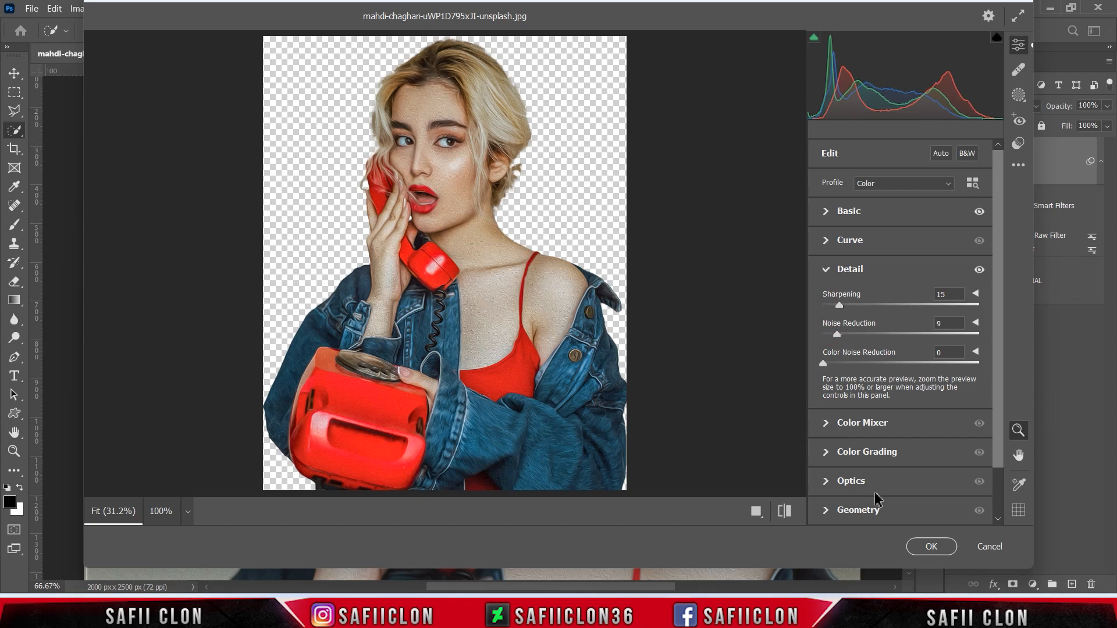
left_click(929, 547)
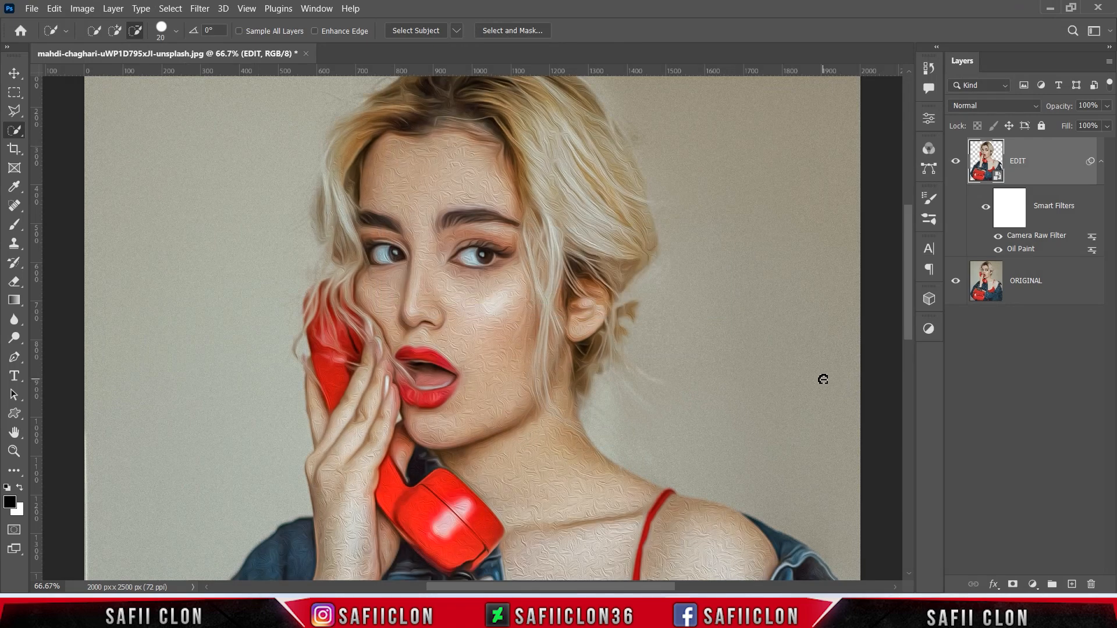
- Apply Unsharp Mask with Amount 52%, Radius 3.7 px and Threshold 0
left_click(198, 9)
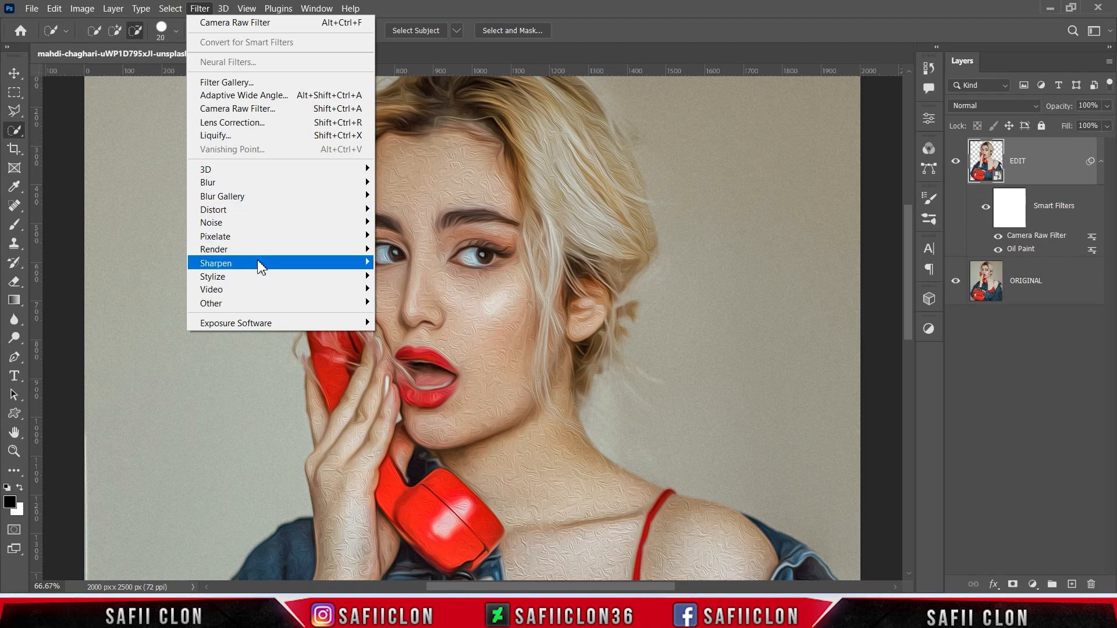
mouse_move(344, 266)
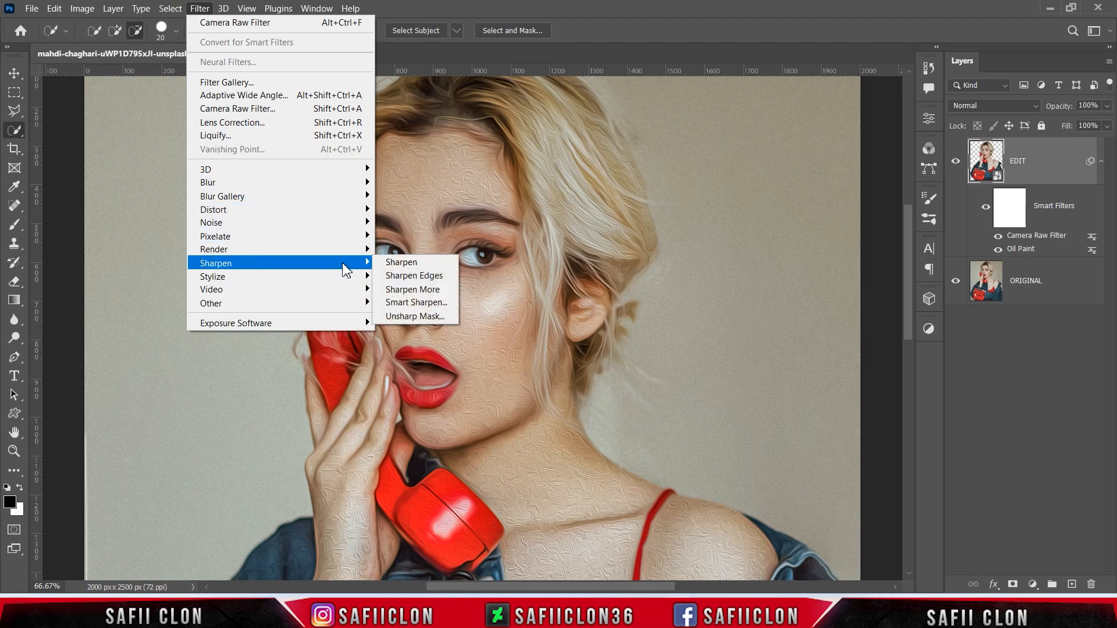
left_click(431, 316)
left_click_drag(824, 106, 758, 106)
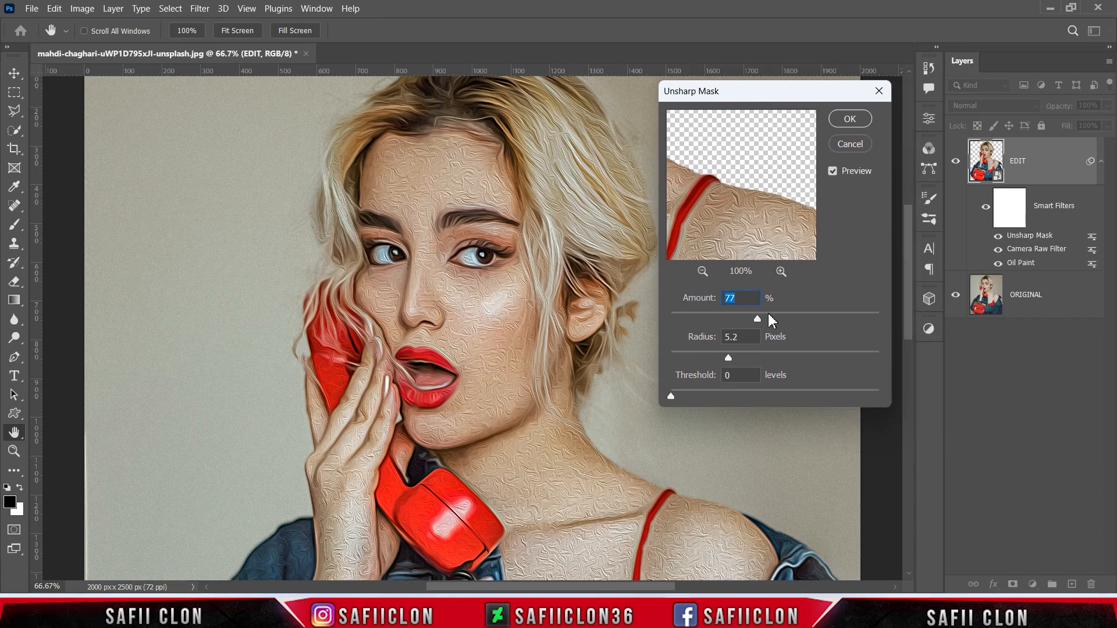
left_click_drag(785, 328, 733, 325)
left_click(770, 358)
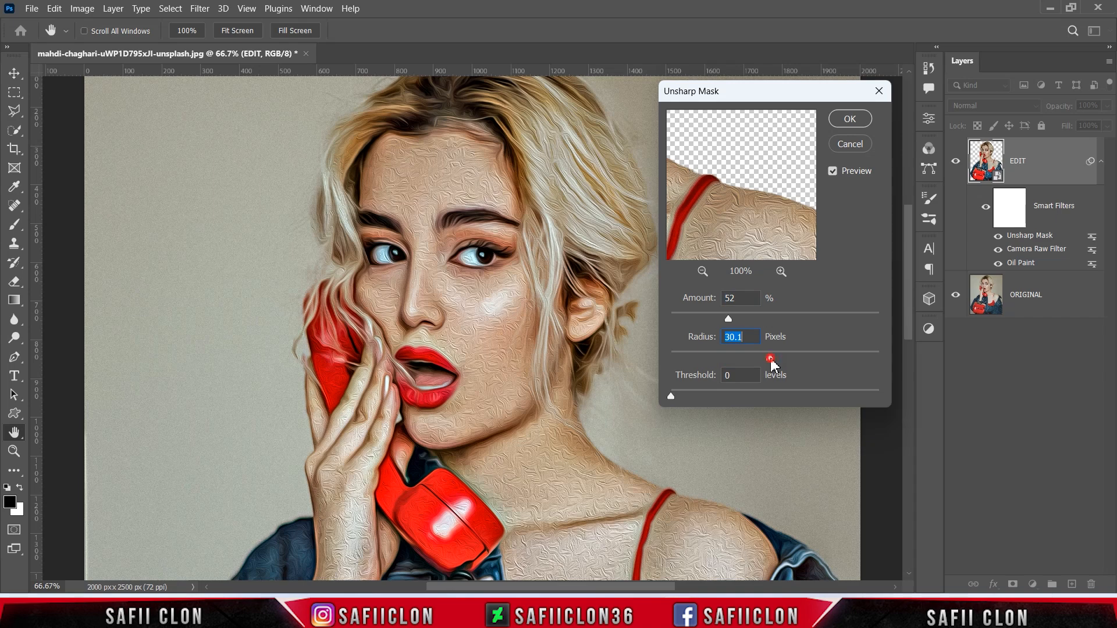
left_click_drag(718, 360, 714, 362)
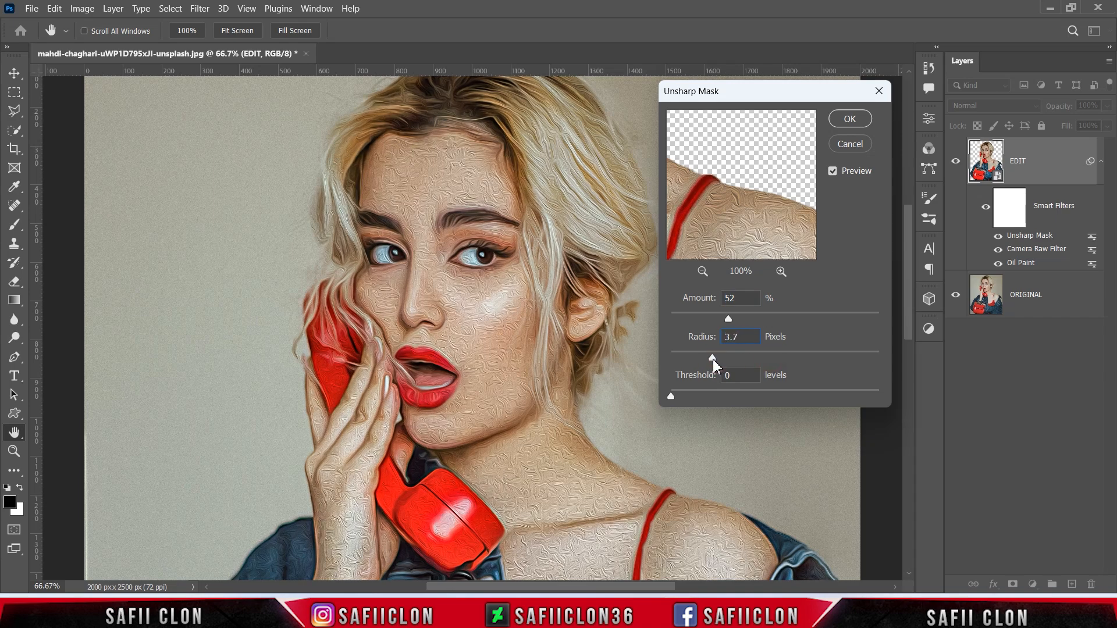
left_click(672, 397)
left_click(850, 119)
key("w")
- Toggle the EDIT layer's visibility to compare the oil-paint version with the original
left_click(956, 163)
left_click(956, 163)
left_click(956, 163)
left_click(956, 163)
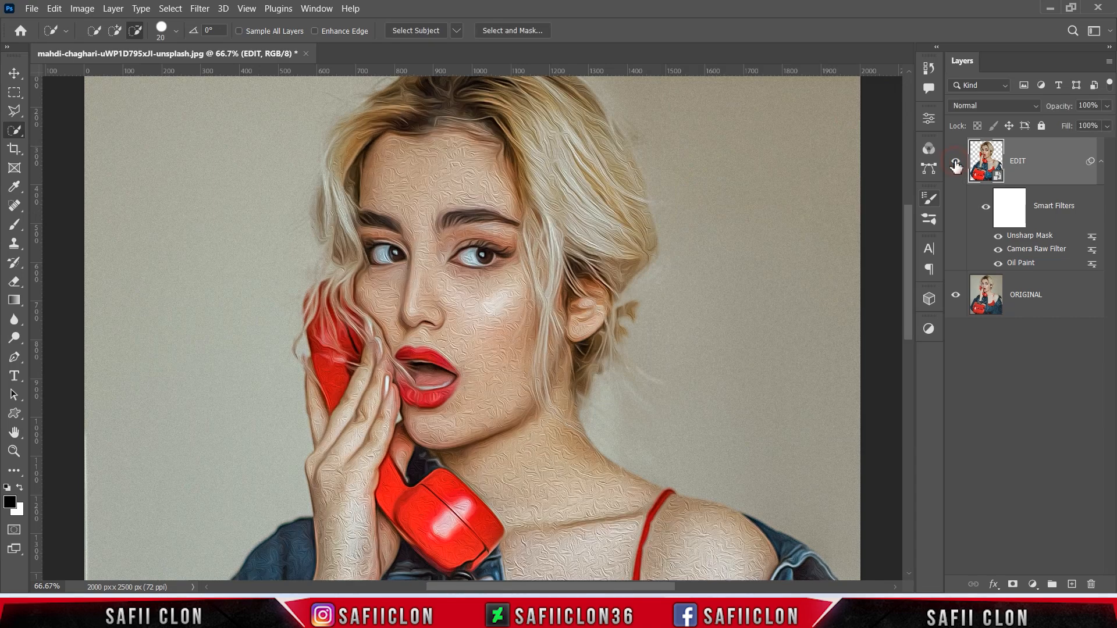
- Duplicate the EDIT layer as EDIT copy and rasterize the copy
right_click(1033, 161)
left_click(875, 41)
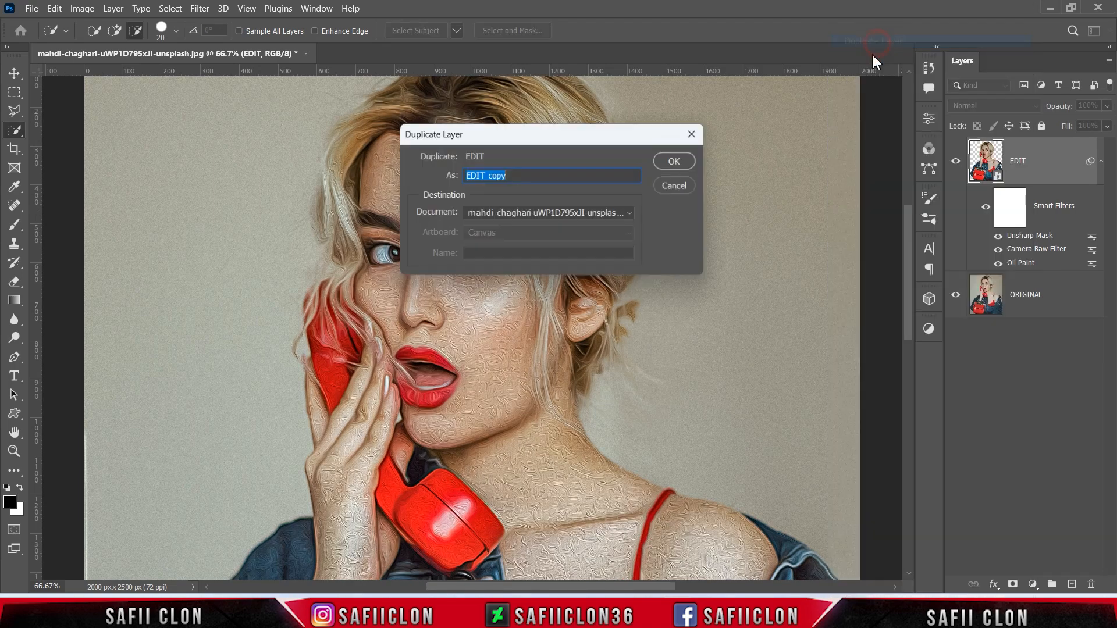
left_click(677, 161)
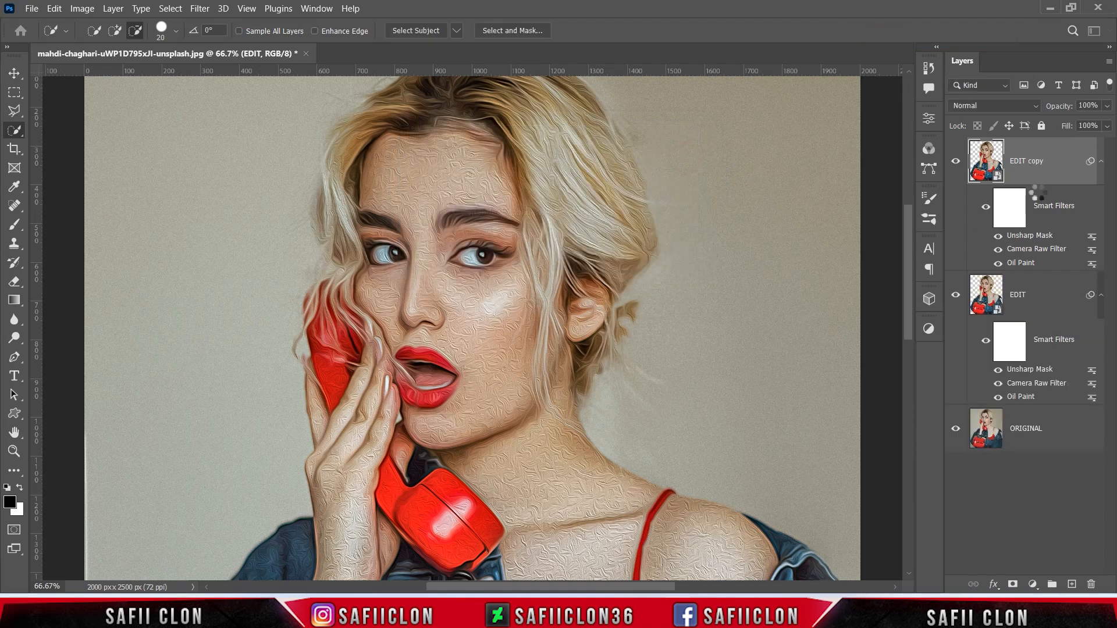
right_click(1054, 159)
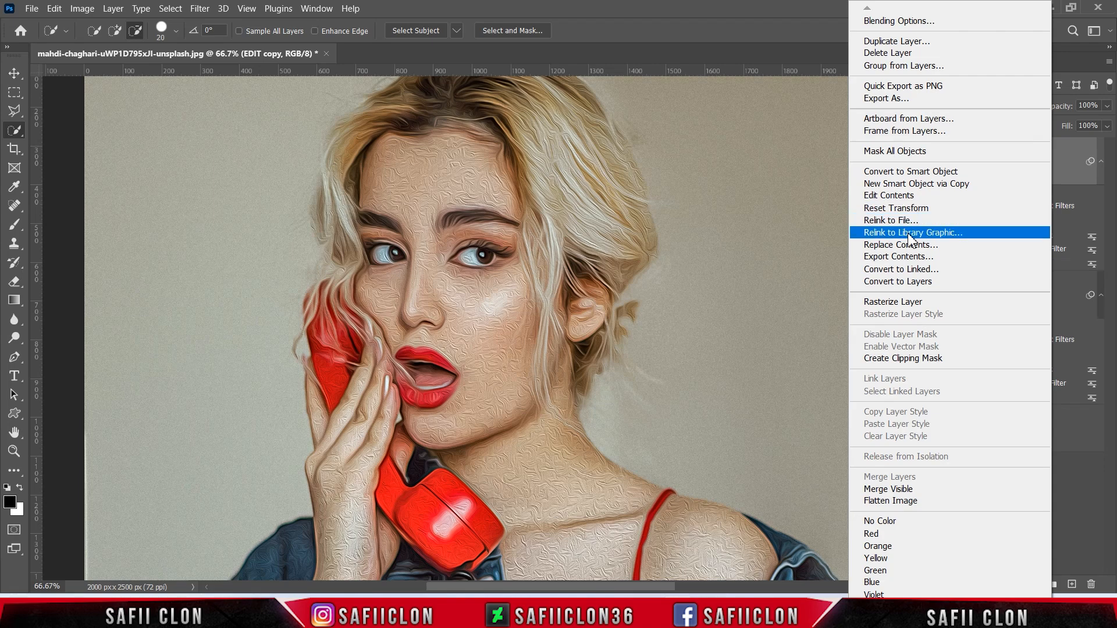
left_click(897, 302)
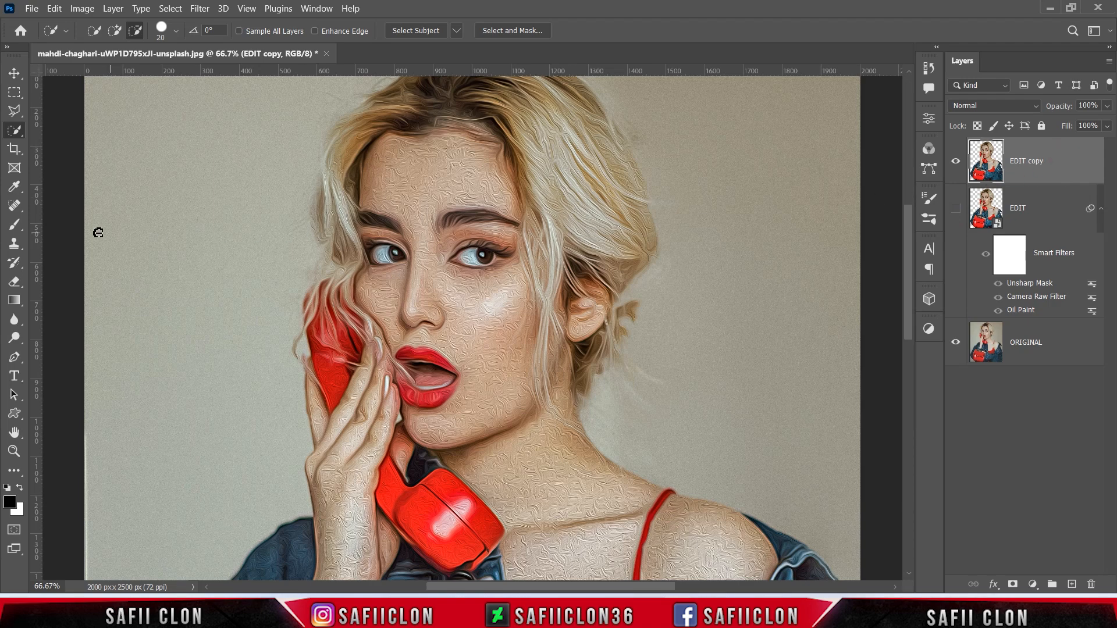
- Switch to the Mixer Brush, enlarge it, clean the brush, and turn off auto-clean
left_click(15, 224)
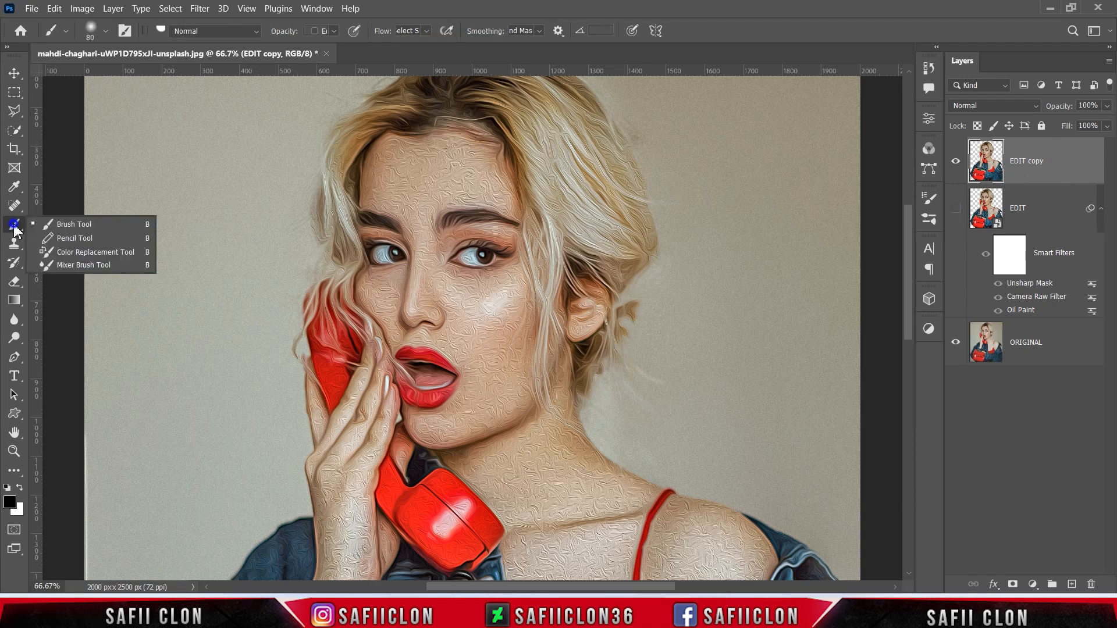
left_click(93, 265)
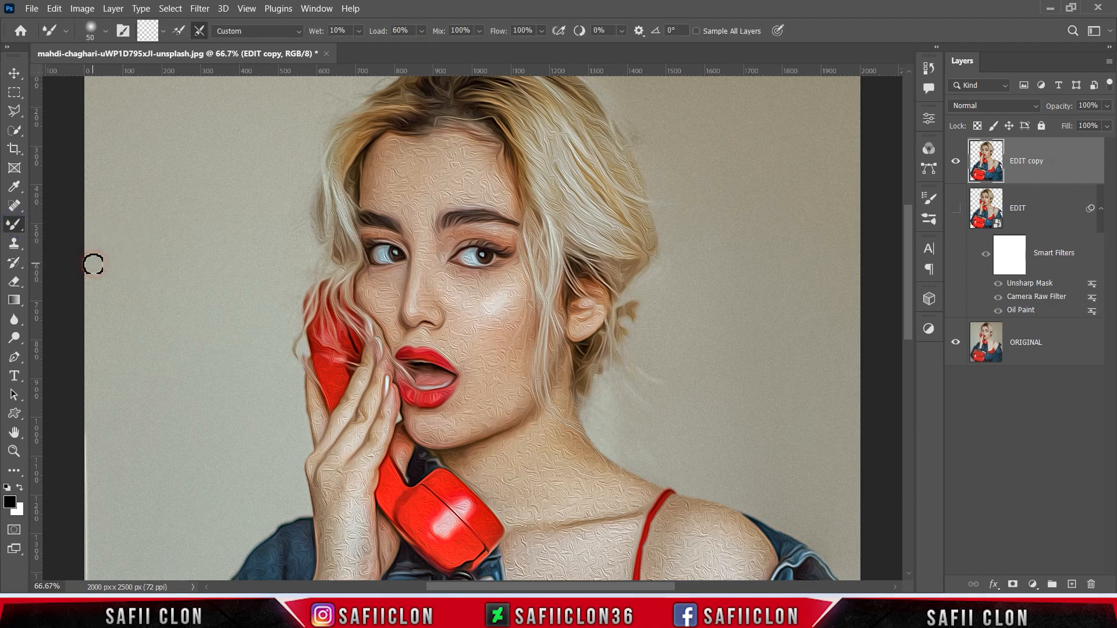
left_click(106, 32)
left_click_drag(109, 84, 114, 87)
left_click(109, 59)
left_click(106, 33)
left_click(163, 32)
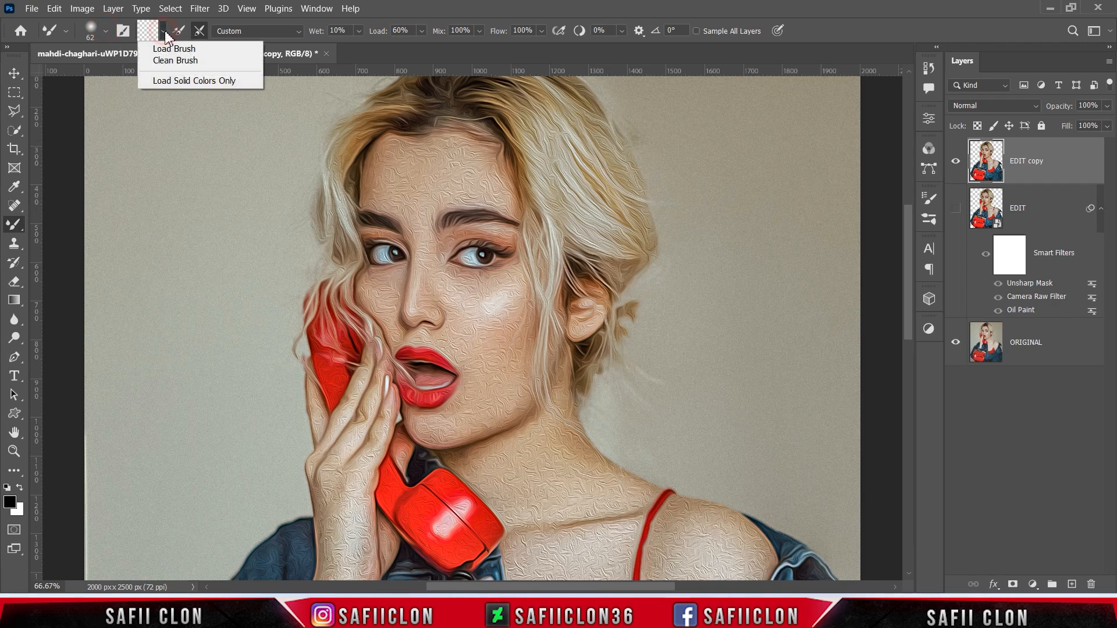
left_click(182, 63)
left_click(198, 32)
- Set Wet 14%, Mix 100%, Flow 100% and Smoothing 0% in the options bar
left_click_drag(362, 45, 364, 45)
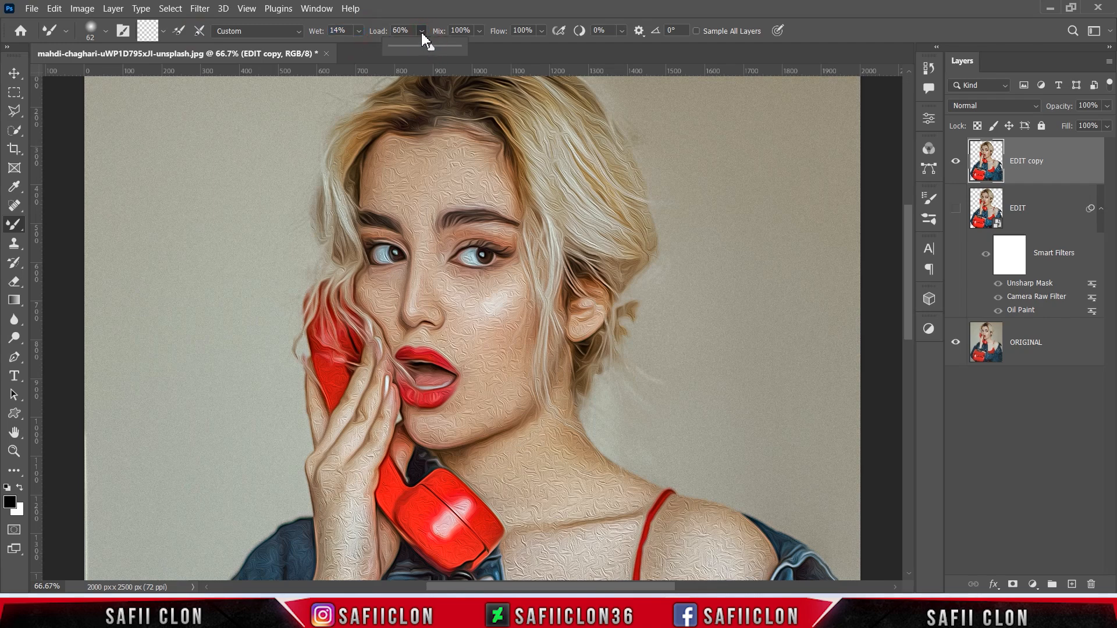
left_click(480, 31)
left_click(480, 30)
left_click_drag(546, 46, 536, 47)
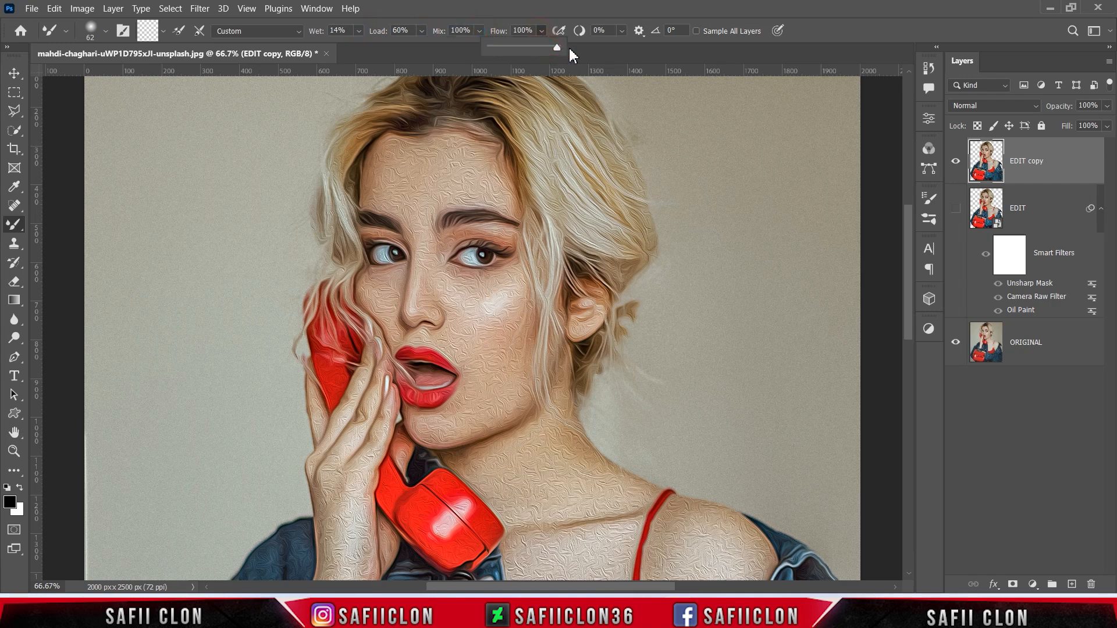
left_click(622, 31)
left_click(621, 31)
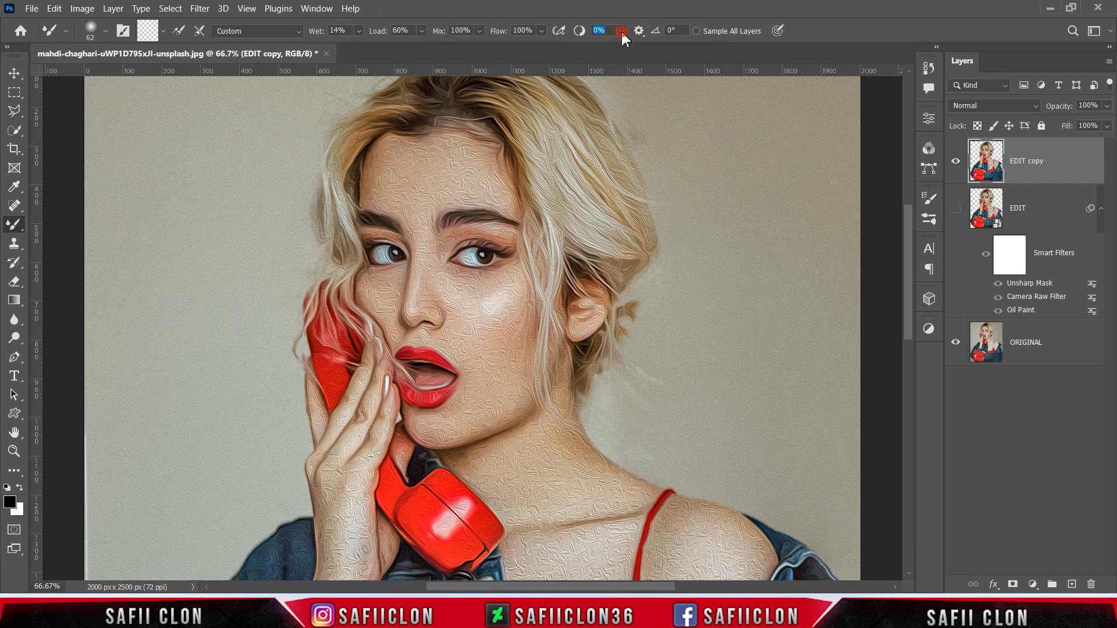
- At 100% zoom, blend the cheek toward the jaw and lower Wet to 10%
key("ctrl+plus")
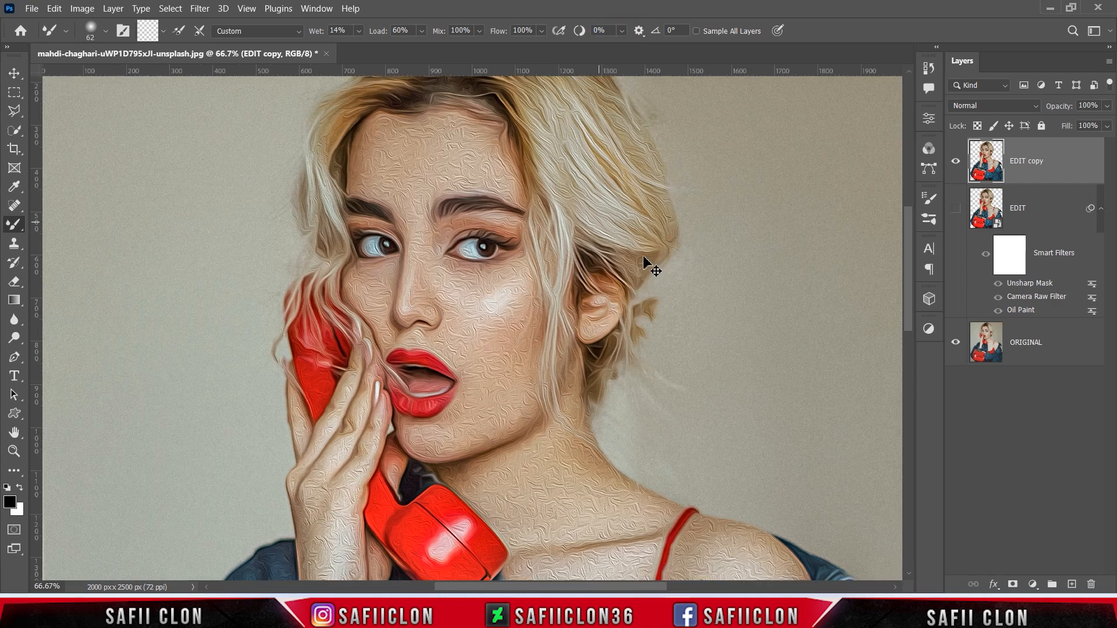
scroll(512, 349, "up", 2)
scroll(502, 354, "down", 1)
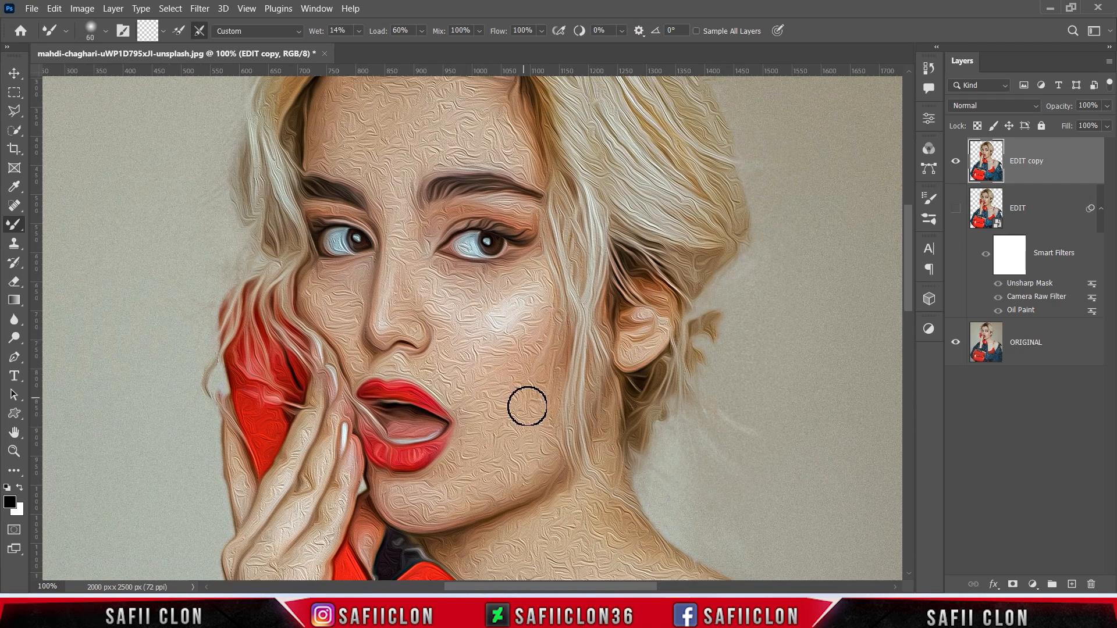
mouse_move(510, 381)
left_mouse_down()
mouse_move(514, 459)
mouse_move(491, 490)
mouse_move(419, 501)
mouse_move(534, 459)
mouse_move(534, 315)
left_mouse_up()
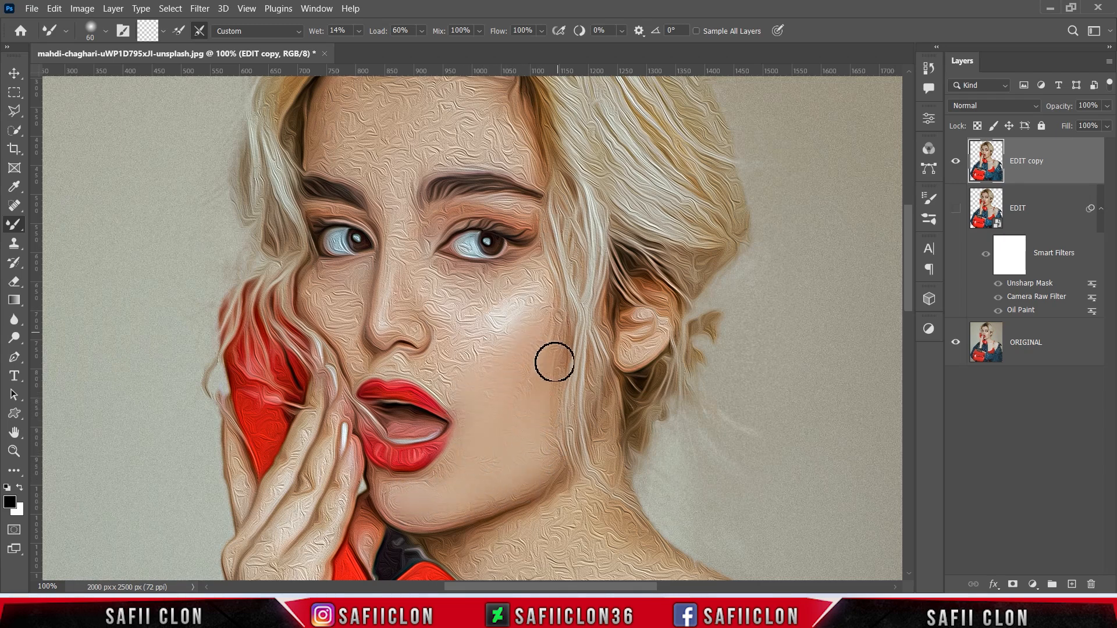
key("bracketleft")
key("bracketleft")
left_click_drag(360, 36, 356, 36)
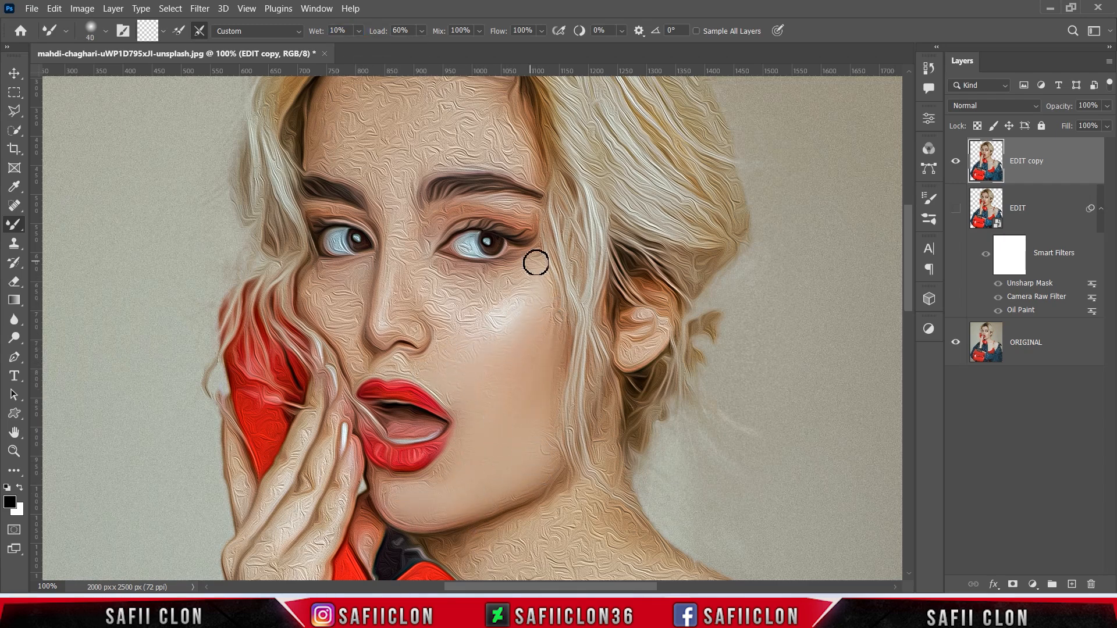
- Blend the left forehead, the cheek under the left eye and the left brow
scroll(466, 443, "up", 2)
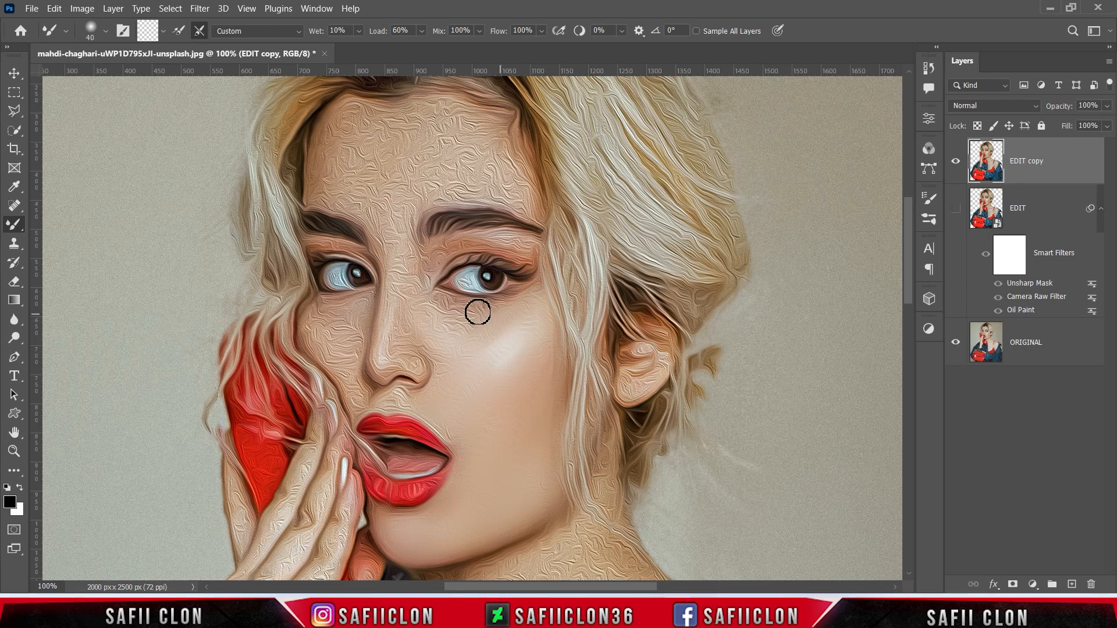
key("bracketleft")
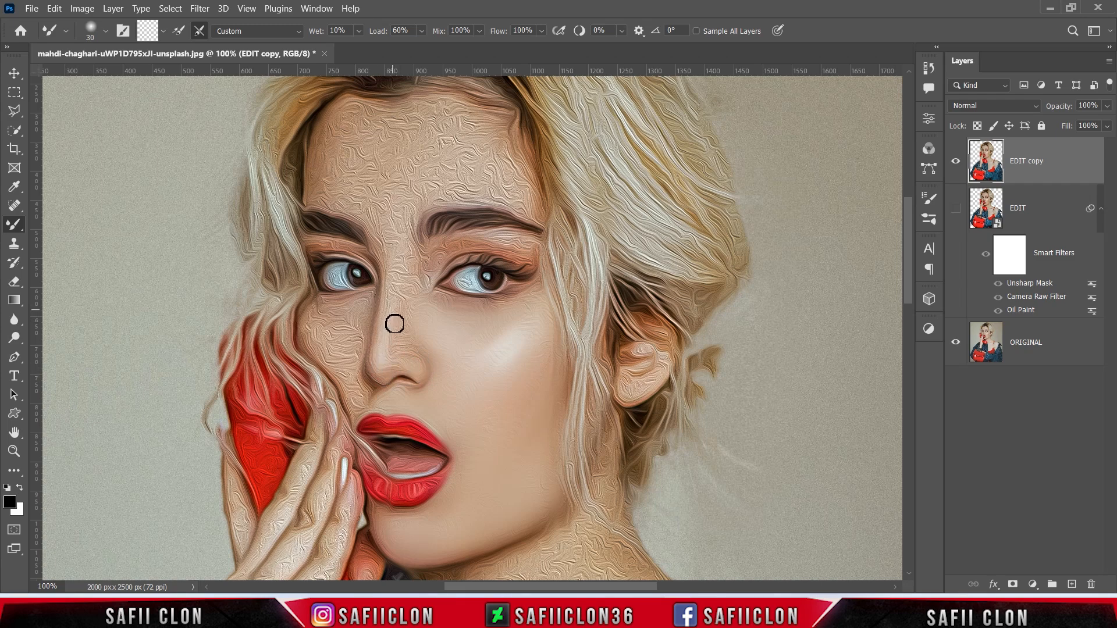
key("bracketright")
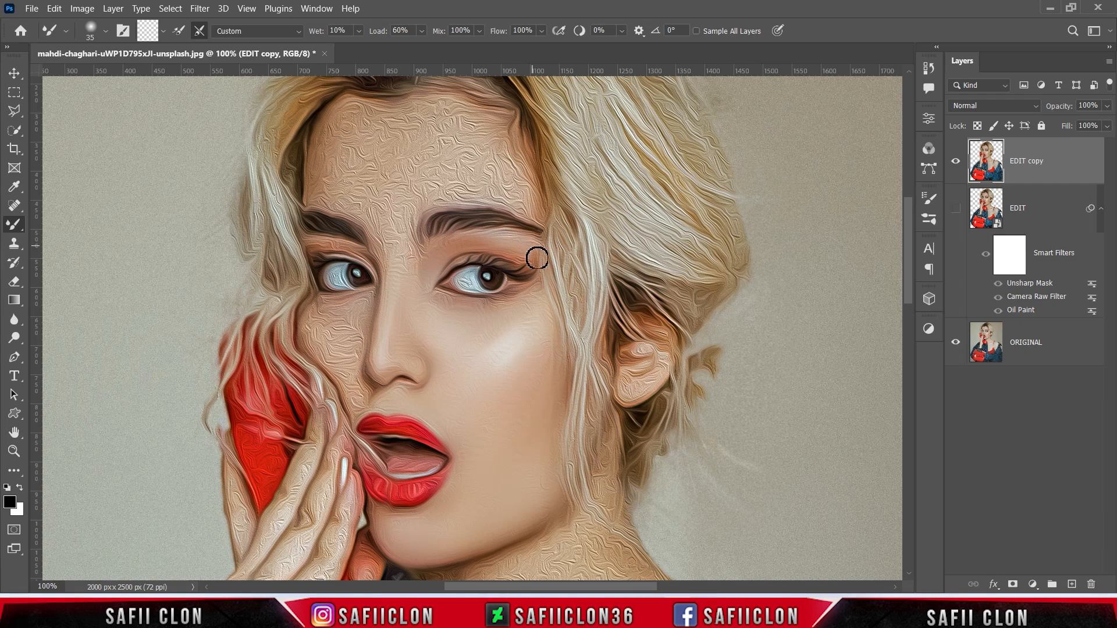
key("bracketright")
key("bracketright")
key("bracketright")
key("bracketright")
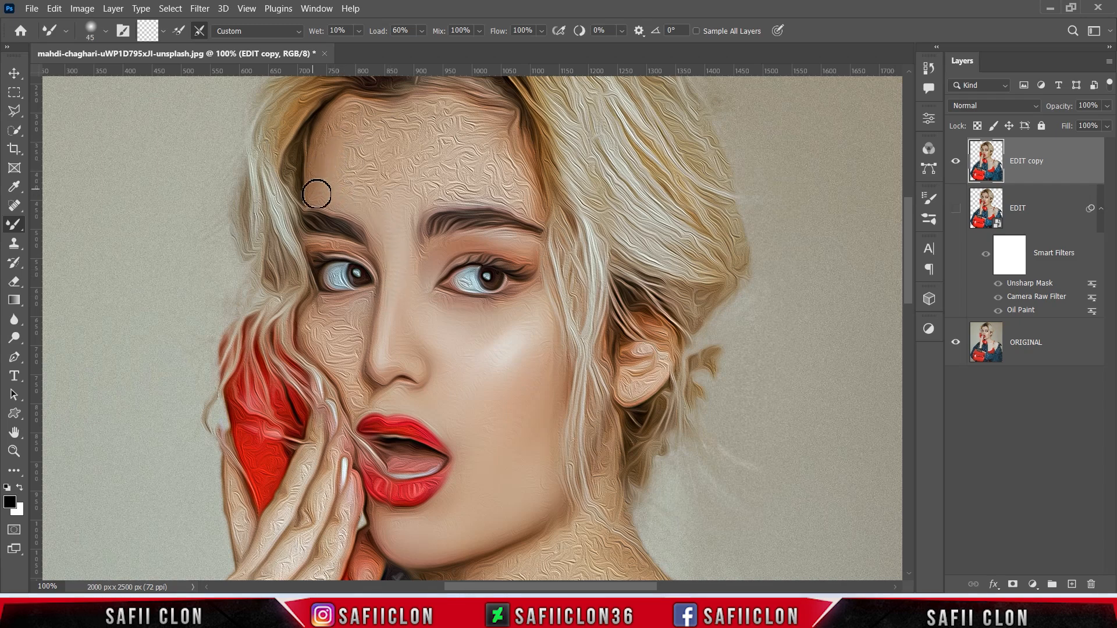
mouse_move(359, 131)
left_mouse_down()
mouse_move(345, 179)
mouse_move(383, 188)
mouse_move(380, 202)
mouse_move(368, 117)
mouse_move(436, 133)
mouse_move(420, 199)
mouse_move(525, 190)
mouse_move(506, 140)
mouse_move(454, 158)
mouse_move(442, 113)
mouse_move(400, 127)
mouse_move(453, 174)
mouse_move(511, 182)
mouse_move(412, 164)
mouse_move(399, 134)
mouse_move(374, 171)
mouse_move(339, 136)
mouse_move(409, 153)
mouse_move(489, 123)
mouse_move(489, 192)
mouse_move(538, 210)
mouse_move(410, 205)
left_mouse_up()
key("bracketleft")
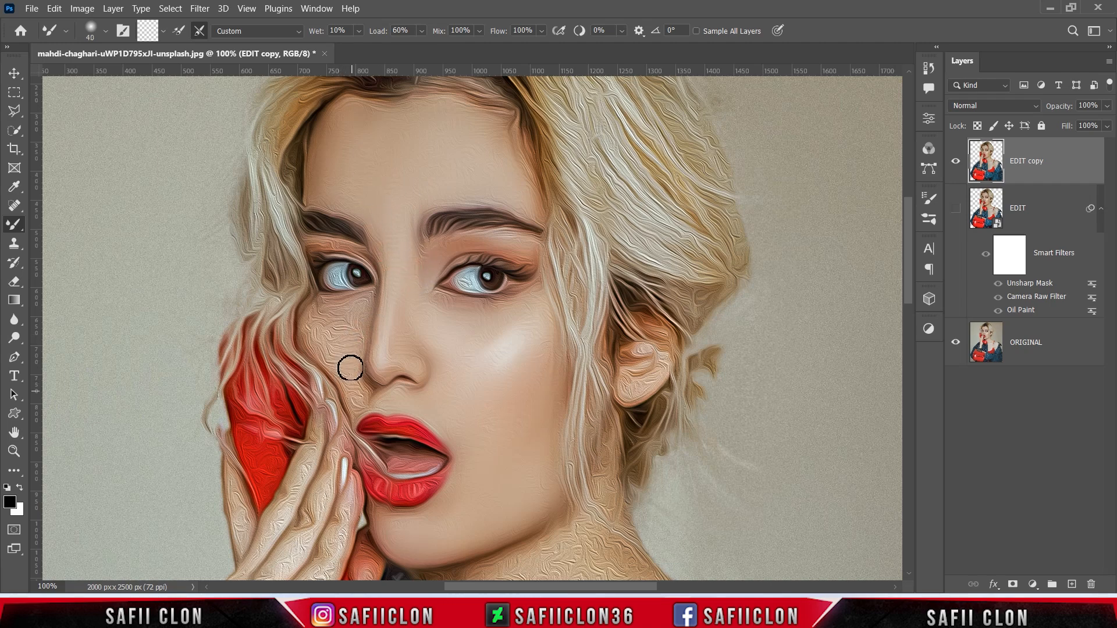
mouse_move(330, 347)
left_mouse_down()
mouse_move(315, 316)
mouse_move(358, 319)
left_mouse_up()
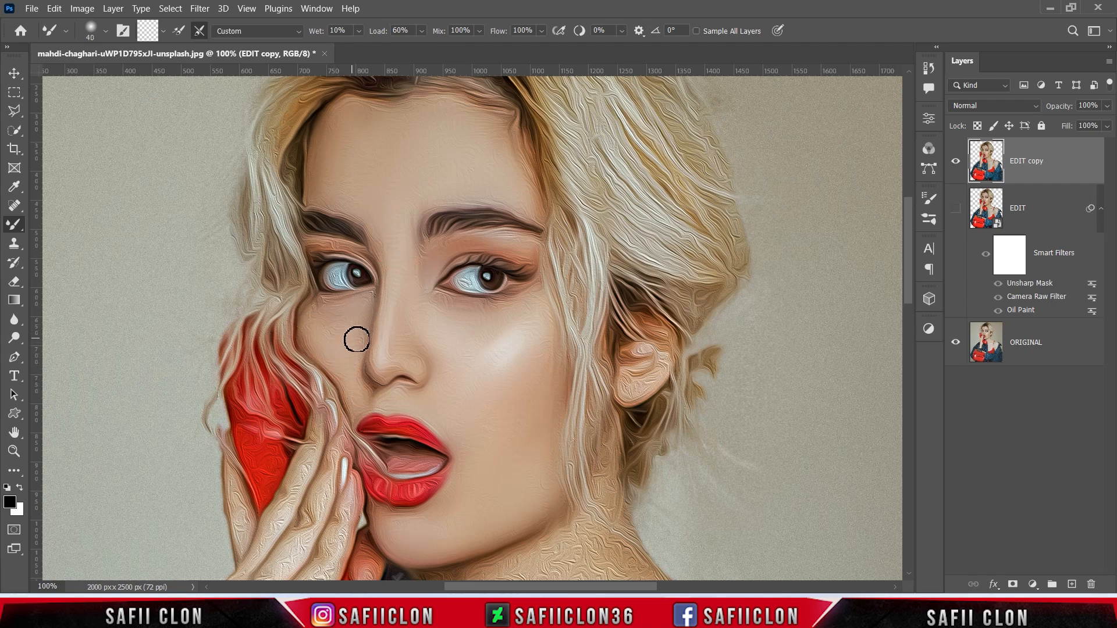
key("bracketleft")
left_click(348, 207)
- Blend further strokes down the face's right side, resizing the brush between strokes
scroll(426, 226, "down", 2)
key("bracketright")
key("bracketright")
left_click_drag(564, 203, 587, 304)
left_click_drag(601, 154, 608, 256)
key("bracketleft")
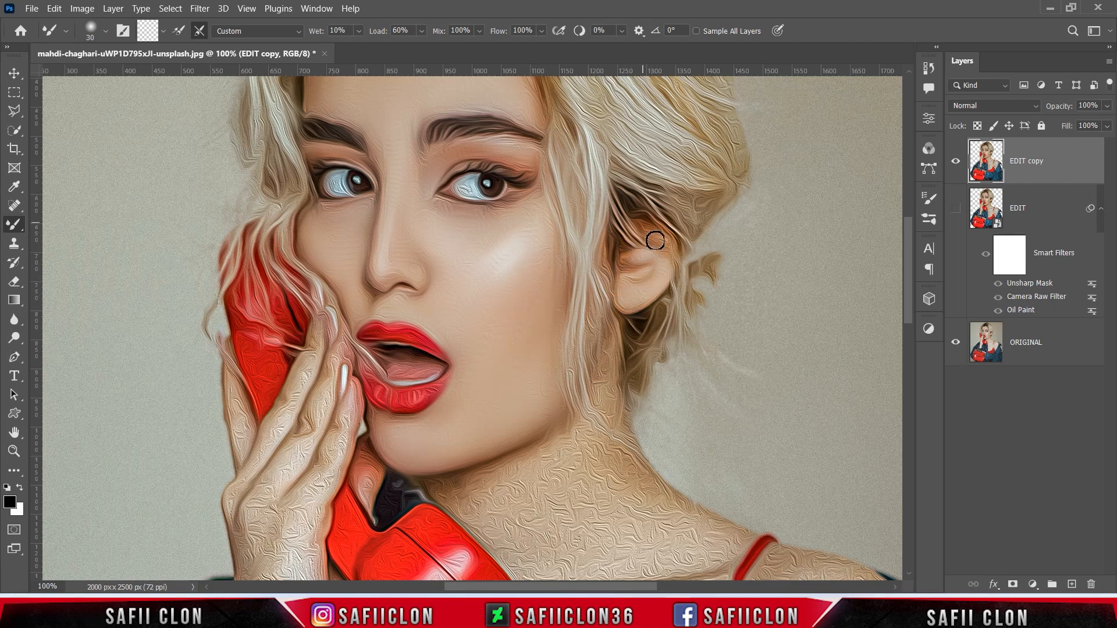
scroll(661, 254, "down", 3)
key("bracketright")
key("bracketright")
key("bracketright")
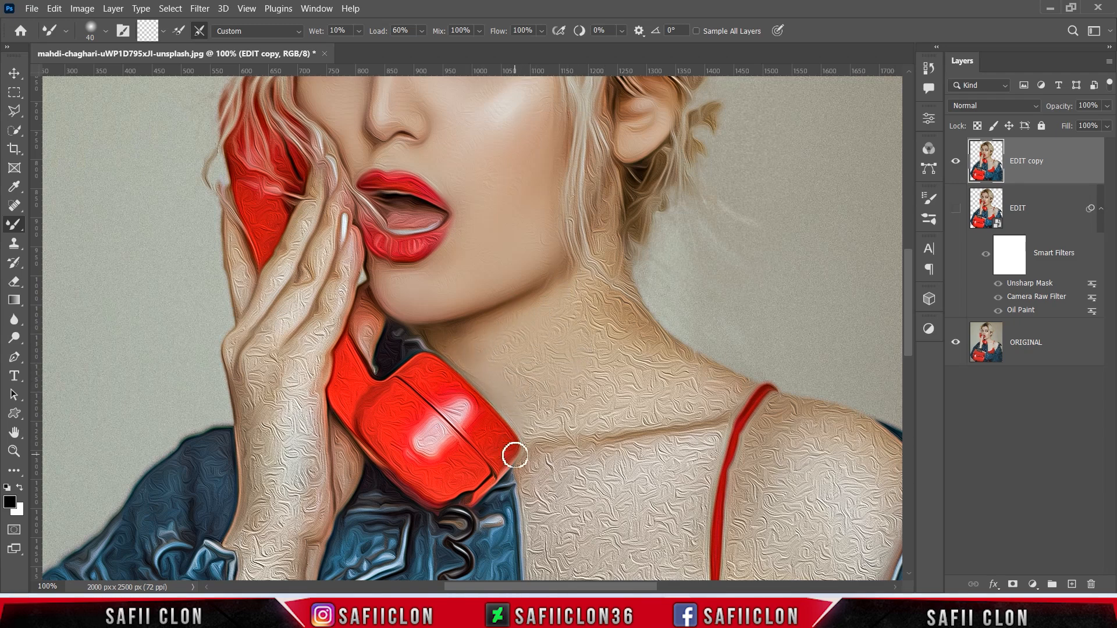
- Smooth the neck and collarbone texture with a 45 px Mixer Brush stroke
key("bracketright")
mouse_move(552, 429)
left_mouse_down()
mouse_move(649, 416)
mouse_move(563, 380)
mouse_move(532, 335)
mouse_move(594, 311)
mouse_move(704, 421)
mouse_move(688, 404)
mouse_move(691, 367)
mouse_move(712, 363)
mouse_move(737, 389)
mouse_move(608, 359)
mouse_move(721, 397)
mouse_move(619, 292)
mouse_move(593, 381)
mouse_move(577, 302)
mouse_move(591, 247)
mouse_move(616, 279)
mouse_move(593, 147)
mouse_move(566, 235)
mouse_move(512, 289)
mouse_move(541, 236)
left_mouse_up()
key("bracketright")
key("bracketleft")
- Blend the chest along the collarbone toward the strap with a 50–80 px brush
scroll(541, 237, "down", 5)
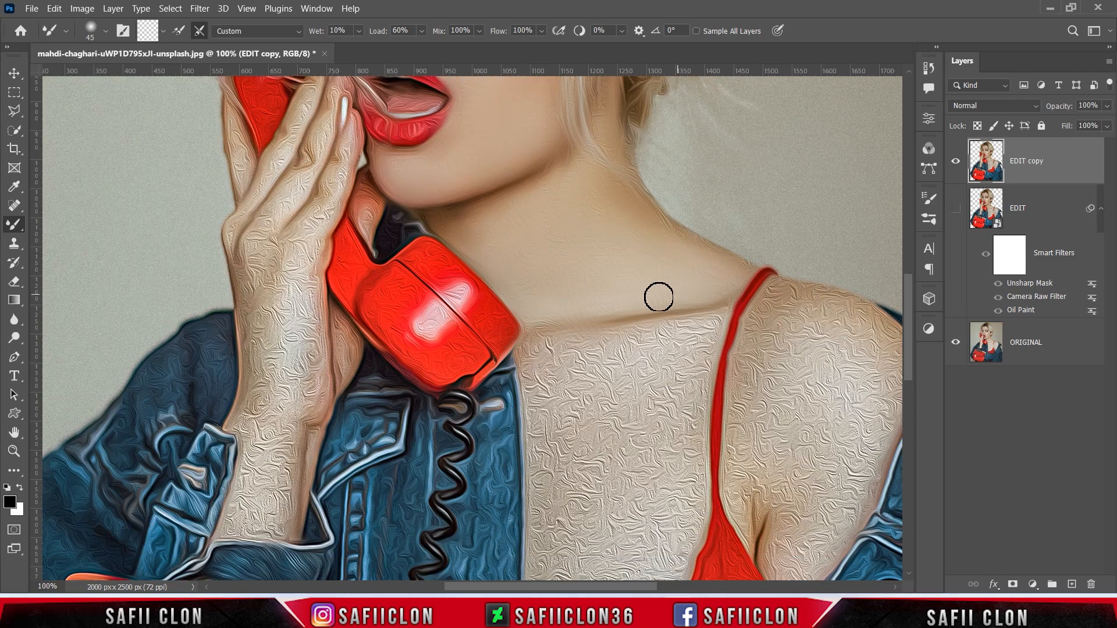
scroll(738, 267, "down", 2)
key("bracketright")
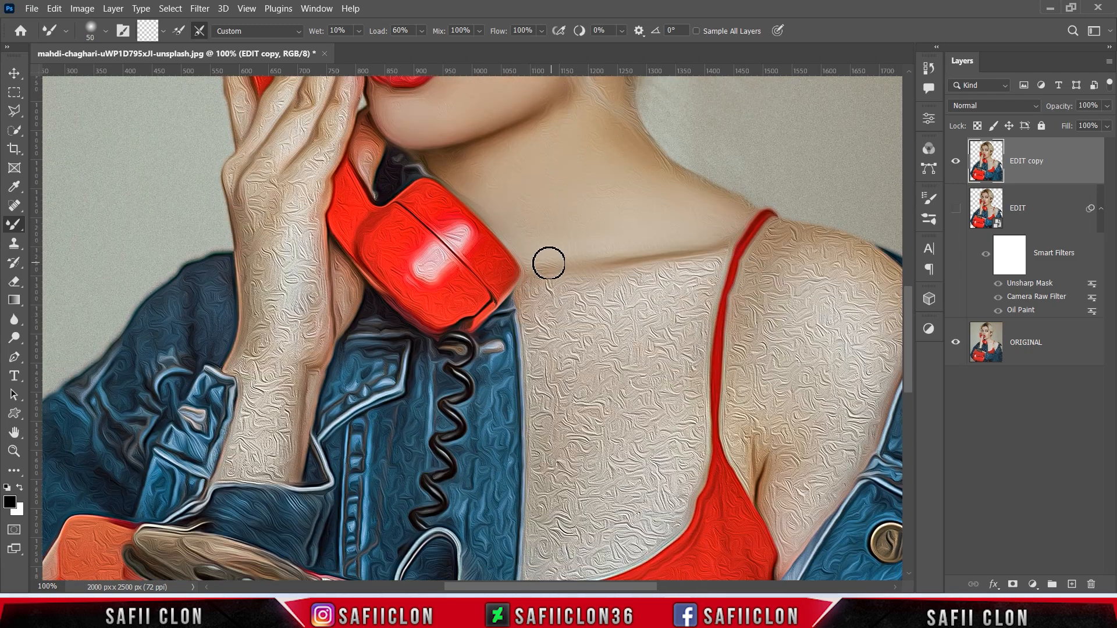
mouse_move(527, 316)
left_mouse_down()
mouse_move(717, 266)
mouse_move(655, 281)
mouse_move(692, 333)
mouse_move(671, 331)
mouse_move(668, 301)
mouse_move(530, 353)
mouse_move(567, 383)
mouse_move(642, 320)
mouse_move(647, 384)
mouse_move(678, 452)
mouse_move(694, 423)
mouse_move(665, 406)
mouse_move(625, 455)
left_mouse_up()
scroll(625, 450, "down", 2)
key("bracketright")
key("bracketright")
key("bracketright")
mouse_move(646, 313)
left_mouse_down()
mouse_move(633, 366)
mouse_move(556, 294)
mouse_move(553, 497)
mouse_move(670, 441)
mouse_move(646, 399)
mouse_move(571, 389)
mouse_move(541, 448)
mouse_move(552, 509)
mouse_move(678, 462)
left_mouse_up()
key("bracketleft")
key("bracketleft")
key("bracketleft")
key("bracketleft")
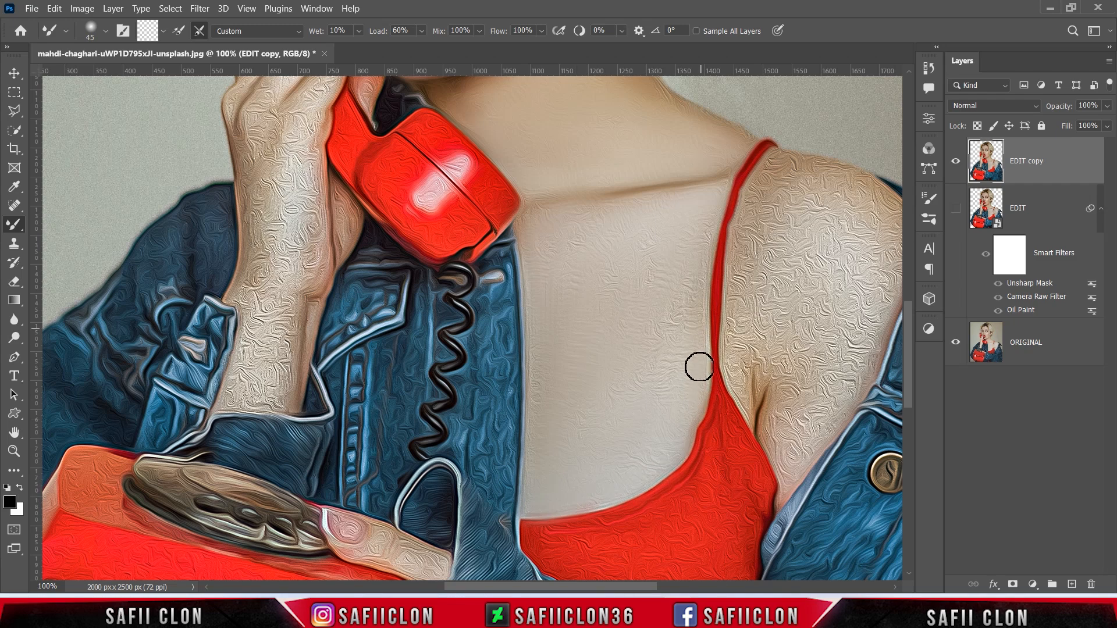
key("bracketright")
- Raise Wet to 16%, then smooth the shoulder along the strap edge and the armpit skin
scroll(672, 388, "up", 1)
left_click(359, 31)
left_click_drag(361, 47, 367, 47)
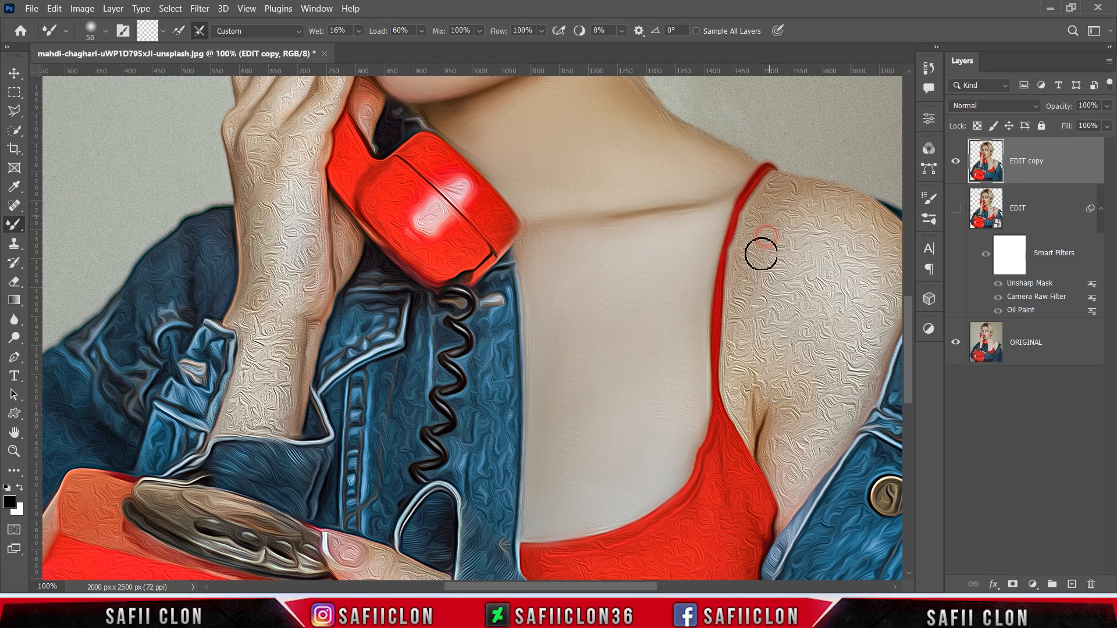
scroll(693, 536, "right", 4)
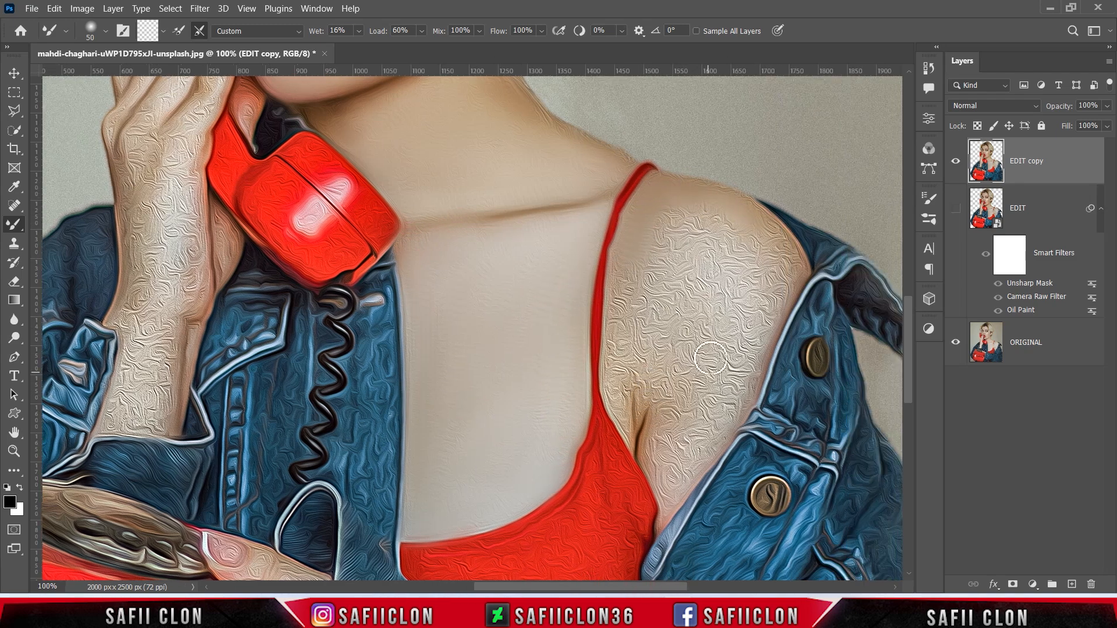
mouse_move(691, 217)
left_mouse_down()
mouse_move(623, 267)
mouse_move(618, 399)
mouse_move(649, 346)
mouse_move(663, 262)
mouse_move(777, 247)
mouse_move(761, 216)
mouse_move(747, 226)
mouse_move(756, 304)
mouse_move(693, 439)
mouse_move(663, 382)
mouse_move(677, 449)
mouse_move(723, 436)
left_mouse_up()
key("bracketright")
key("bracketright")
key("bracketright")
mouse_move(705, 374)
left_mouse_down()
mouse_move(706, 425)
mouse_move(719, 248)
mouse_move(619, 367)
mouse_move(609, 396)
mouse_move(658, 519)
left_mouse_up()
key("bracketleft")
key("bracketleft")
key("bracketleft")
key("bracketleft")
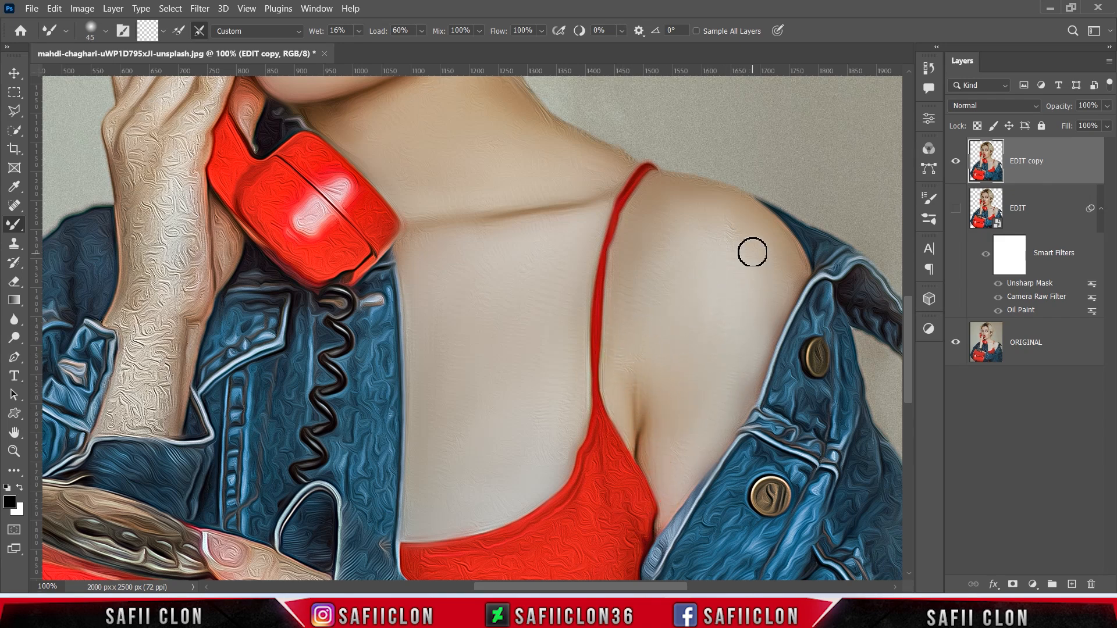
key("bracketright")
- Blend strokes near the wrist with the Mixer Brush at 40 px
scroll(418, 395, "up", 5)
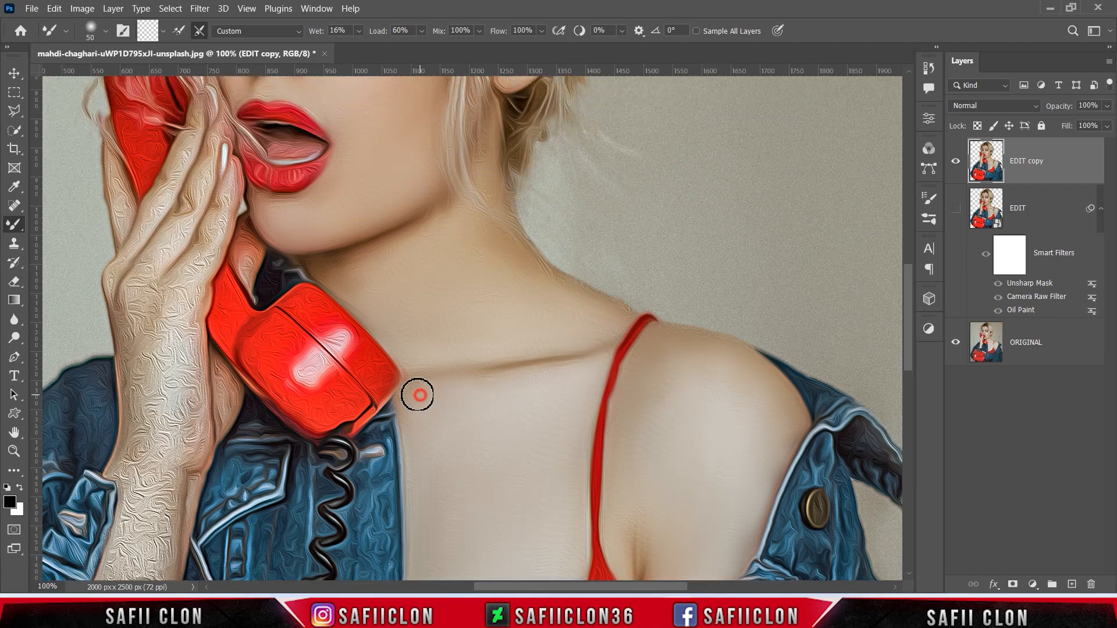
left_click_drag(419, 395, 413, 389)
scroll(433, 401, "down", 9)
scroll(507, 501, "left", 7)
scroll(511, 505, "up", 5)
key("bracketleft")
key("bracketleft")
mouse_move(439, 425)
left_mouse_down()
mouse_move(430, 436)
mouse_move(469, 419)
mouse_move(428, 333)
mouse_move(477, 404)
left_mouse_up()
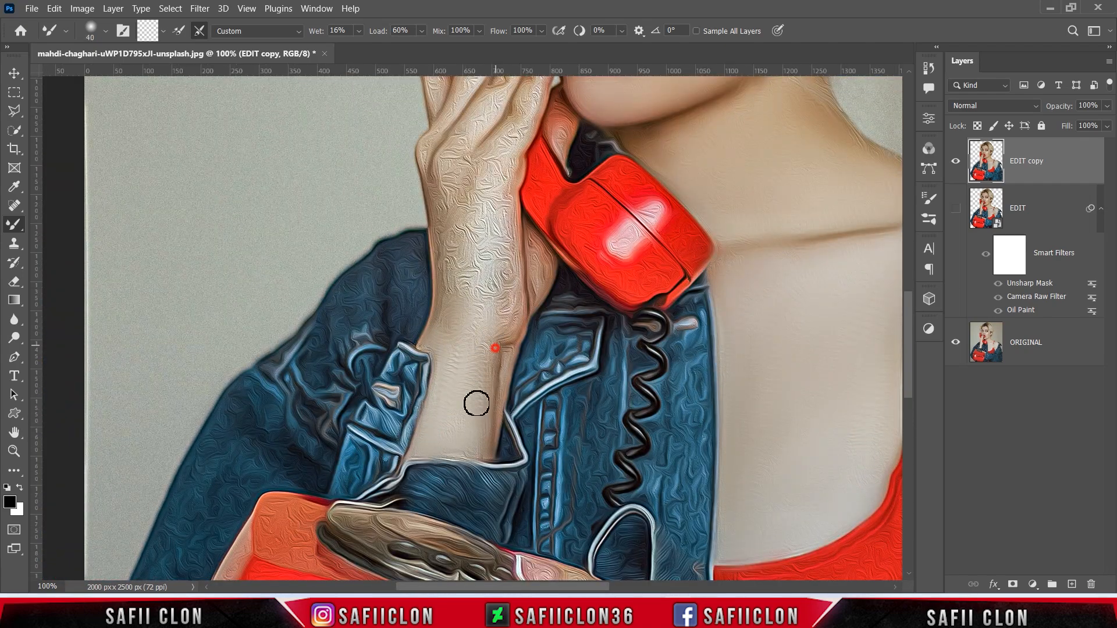
- Smooth the upper wrist texture and the wrist crease with a 30–35 px brush
scroll(476, 404, "up", 4)
mouse_move(509, 442)
left_mouse_down()
mouse_move(504, 360)
mouse_move(475, 345)
mouse_move(449, 397)
mouse_move(448, 436)
mouse_move(477, 406)
left_mouse_up()
scroll(454, 458, "up", 3)
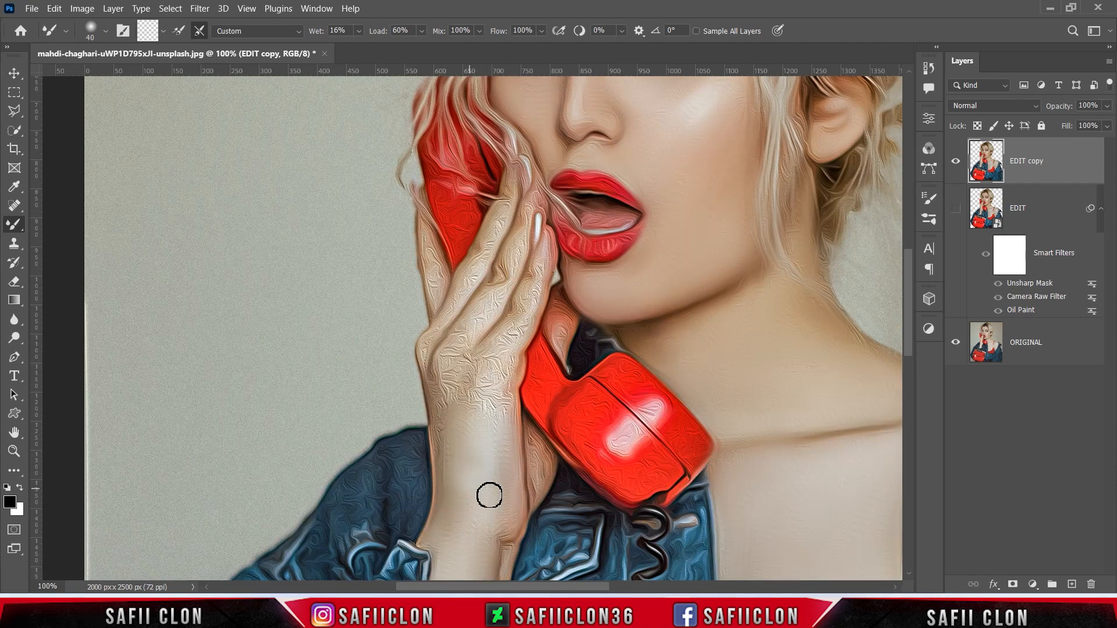
key("bracketleft")
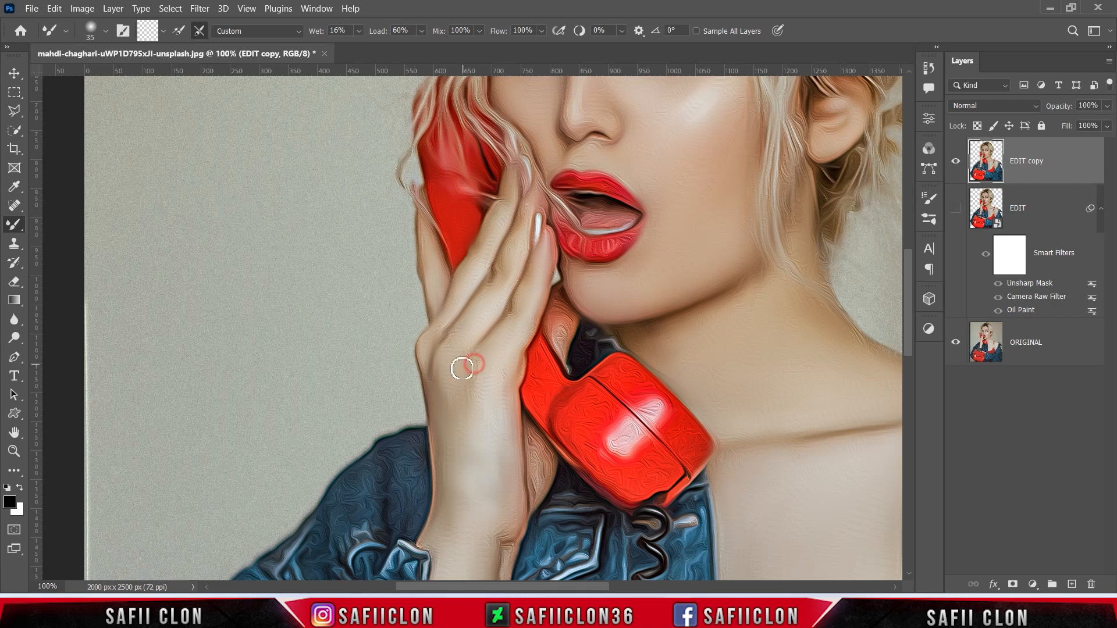
key("bracketright")
scroll(501, 512, "down", 2)
left_click_drag(490, 493, 500, 410)
- Smooth the left half of the red phone, then the lower lip at 20 px
key("bracketright")
mouse_move(588, 360)
left_mouse_down()
mouse_move(576, 291)
mouse_move(598, 357)
mouse_move(658, 333)
mouse_move(622, 323)
mouse_move(637, 273)
mouse_move(615, 257)
mouse_move(697, 343)
mouse_move(663, 289)
left_mouse_up()
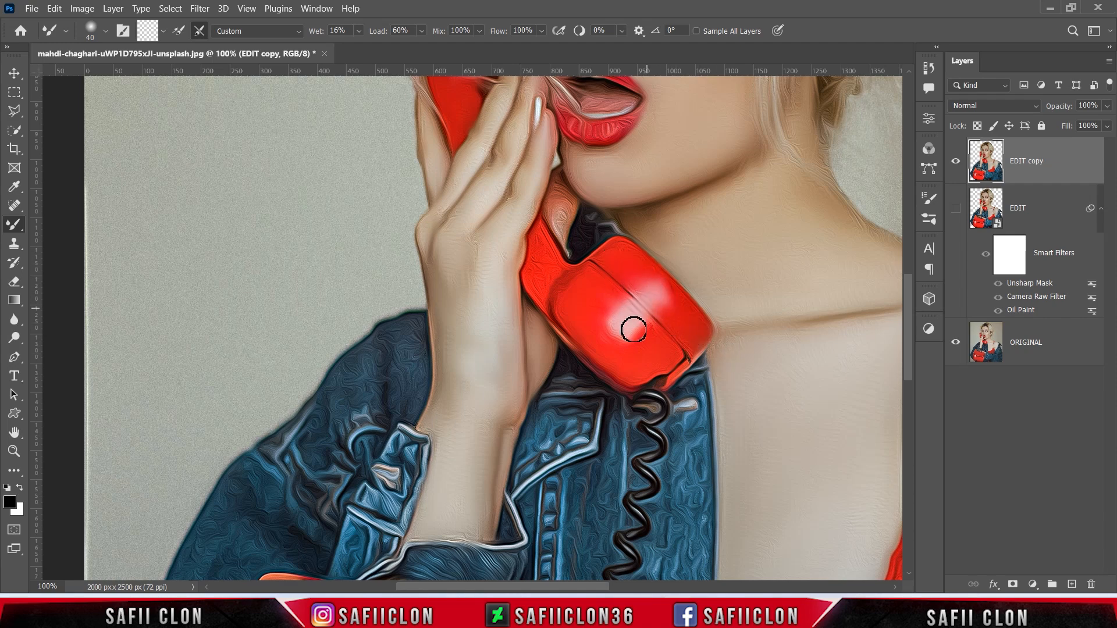
scroll(581, 349, "up", 2)
key("bracketleft")
scroll(597, 390, "up", 2)
key("bracketleft")
key("bracketleft")
key("bracketleft")
mouse_move(597, 389)
left_mouse_down()
mouse_move(628, 379)
mouse_move(596, 395)
left_mouse_up()
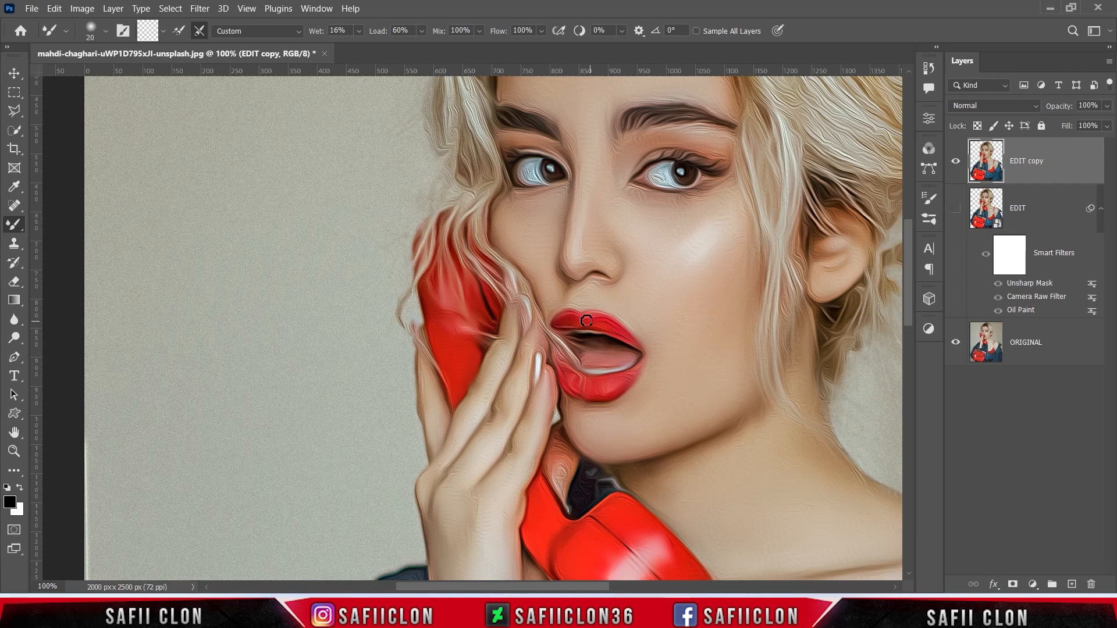
- Smooth the skin beside the phone cord and the lower area with a 25–45 px brush
scroll(629, 295, "up", 1)
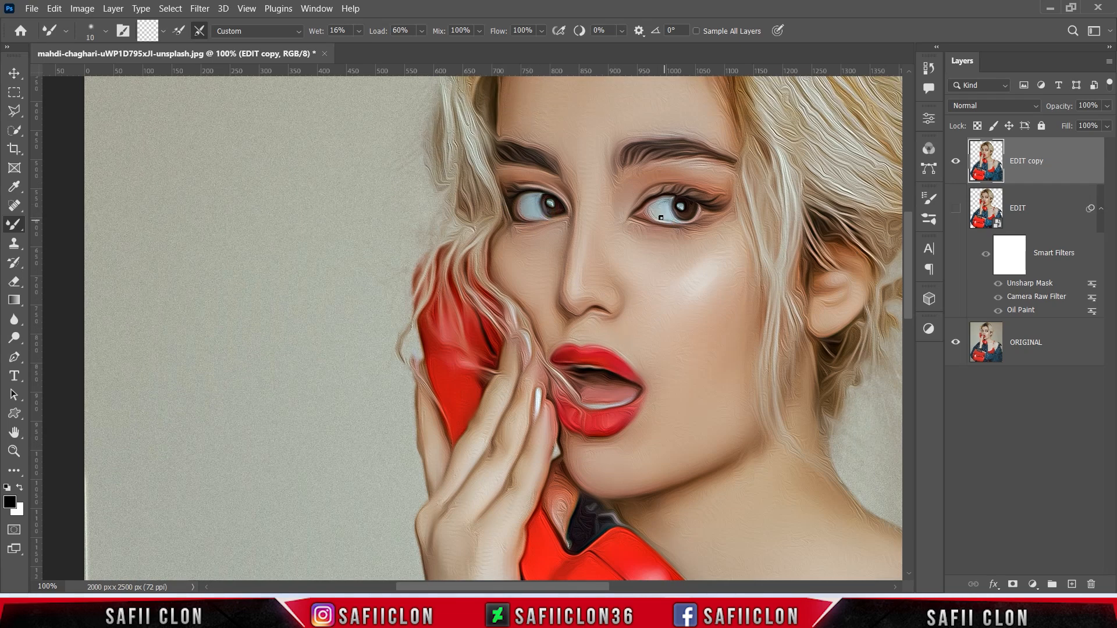
scroll(668, 217, "down", 3)
key("bracketright")
key("bracketright")
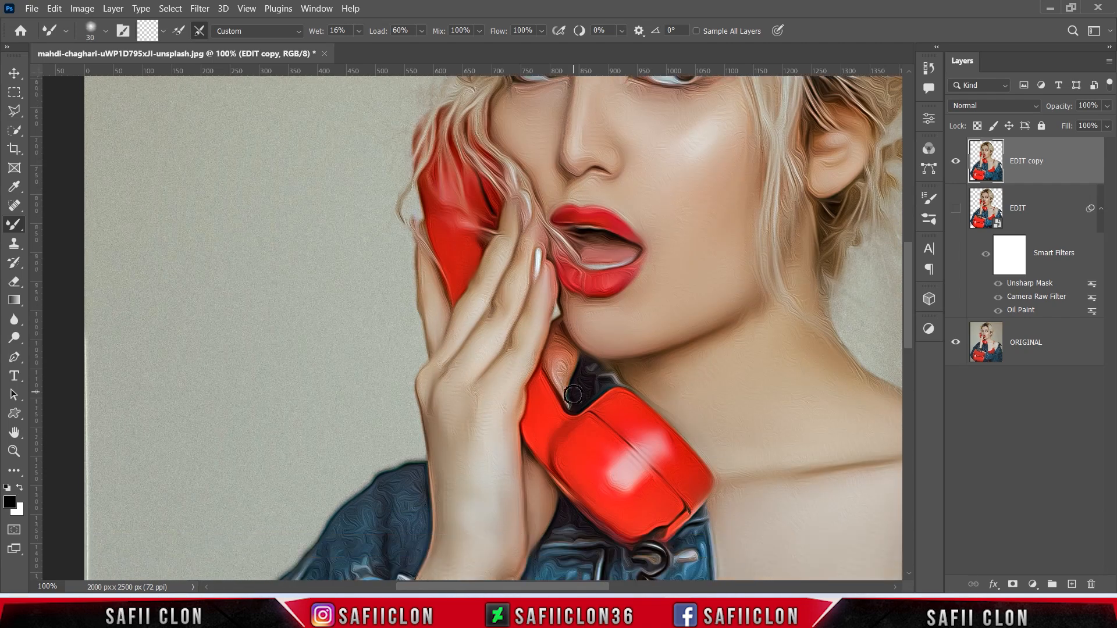
scroll(552, 372, "down", 15)
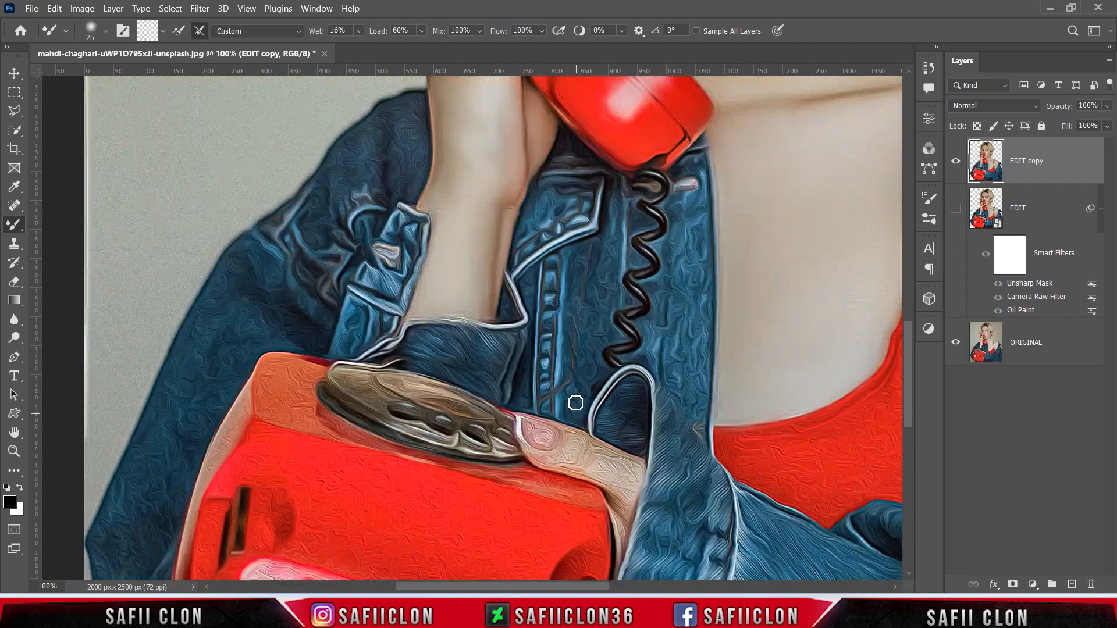
mouse_move(622, 385)
left_mouse_down()
mouse_move(631, 393)
mouse_move(614, 439)
left_mouse_up()
scroll(525, 329, "up", 15)
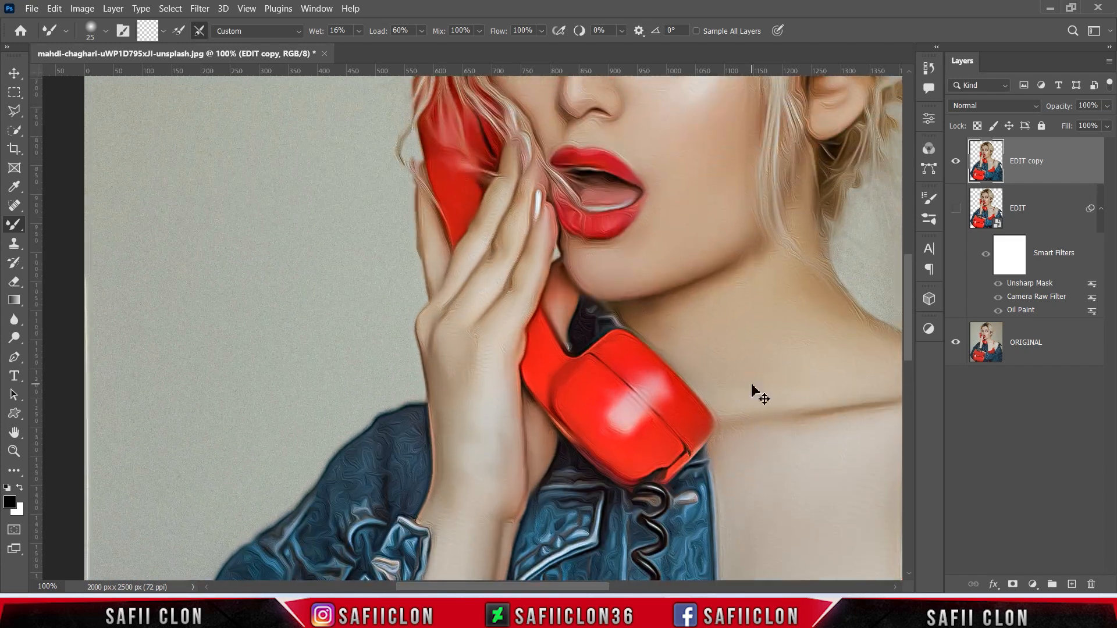
key("bracketright")
key("bracketright")
key("bracketright")
key("bracketright")
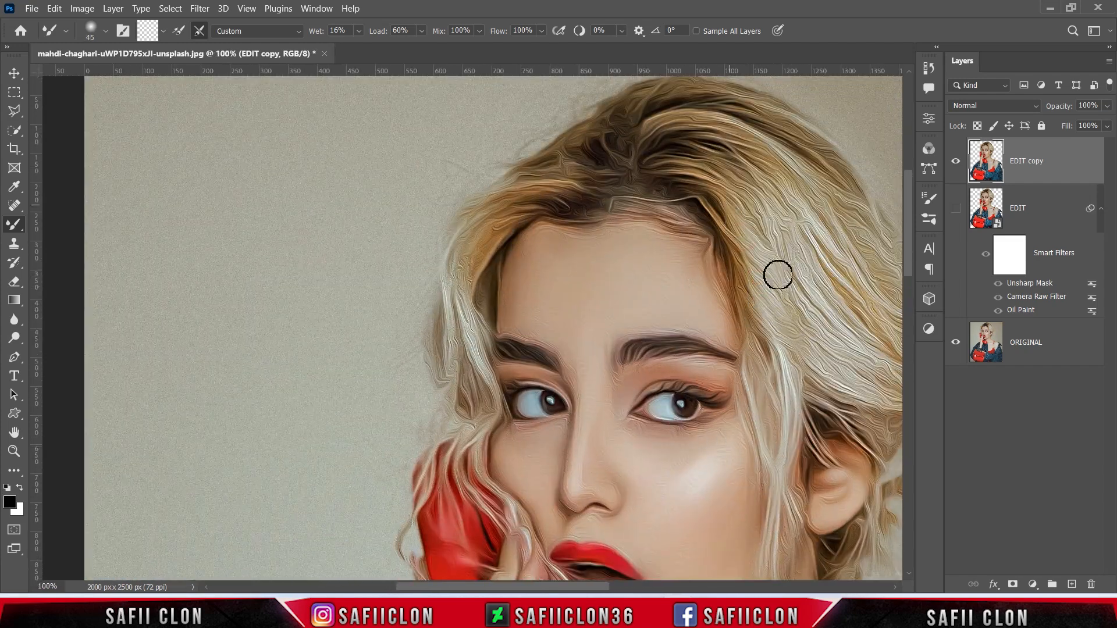
left_click_drag(602, 588, 640, 589)
key("bracketleft")
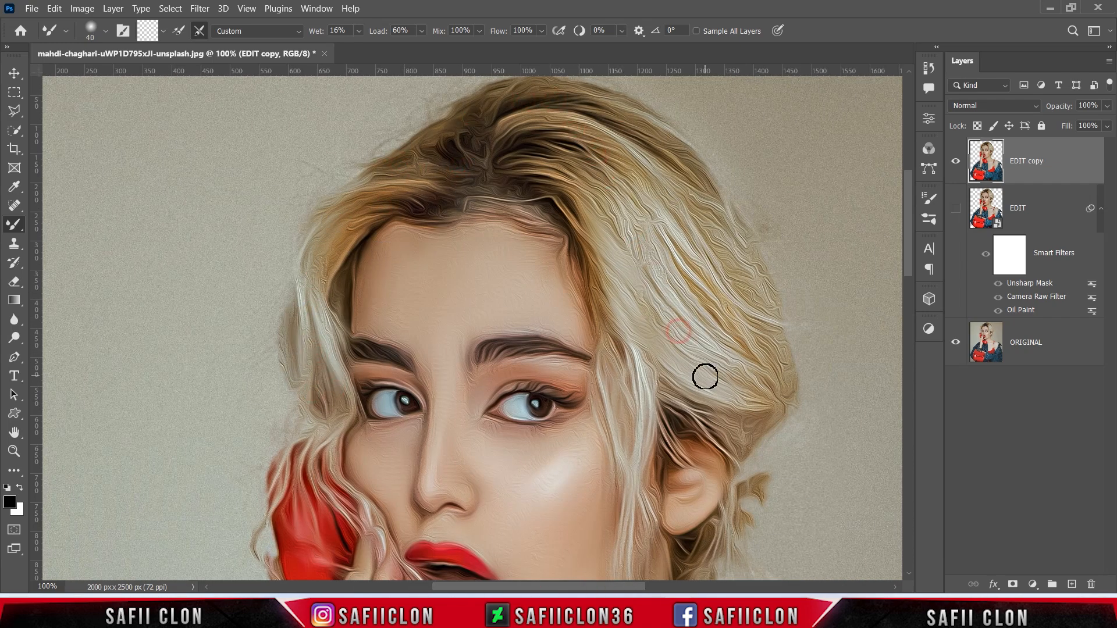
- Zoom out to 50% and beyond to view the whole portrait
scroll(762, 293, "down", 5)
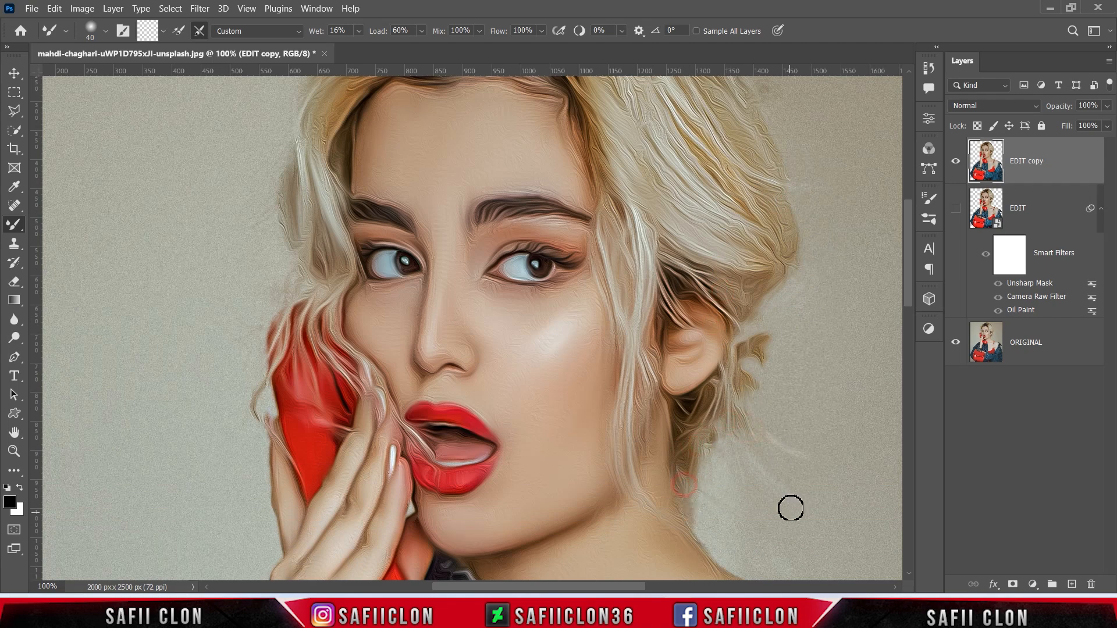
key("ctrl+minus")
key("ctrl+minus")
scroll(785, 439, "down", 3)
scroll(784, 430, "down", 2)
key("ctrl+minus")
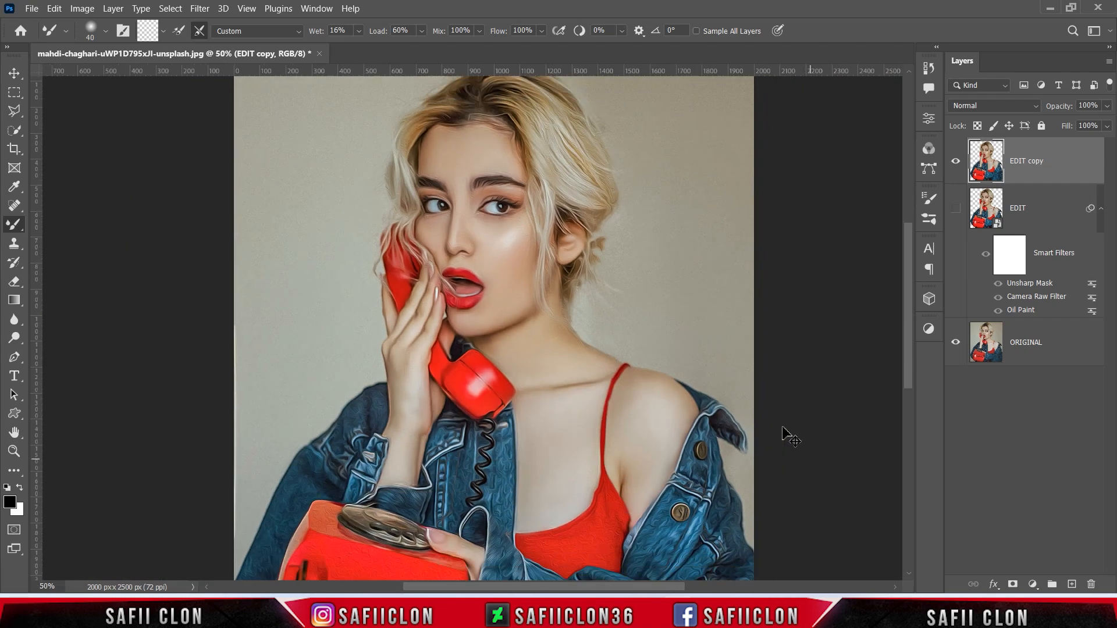
scroll(739, 471, "up", 1)
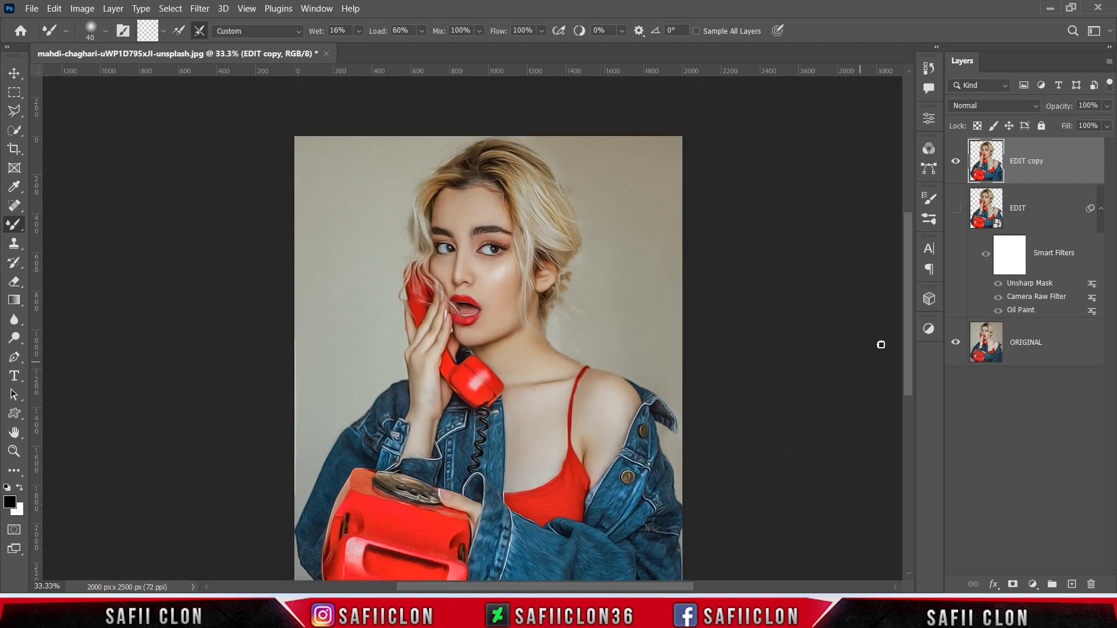
- Compare the image with and without EDIT copy, then convert EDIT copy to a smart object
left_click(956, 165)
left_click(956, 165)
left_click(955, 166)
left_click(955, 165)
right_click(1058, 160)
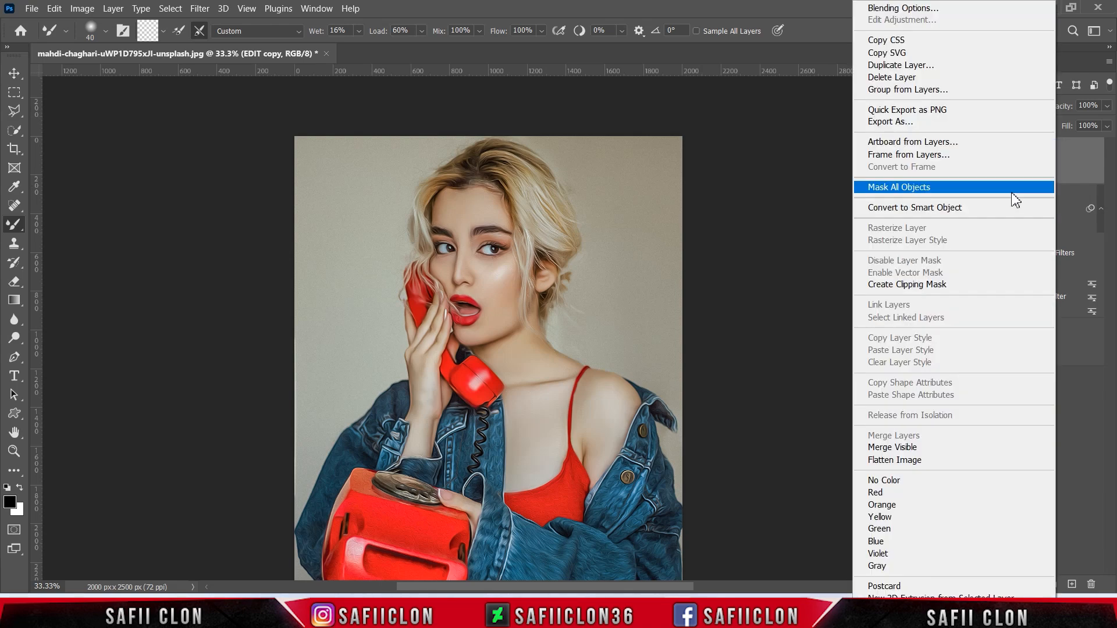
left_click(915, 207)
- Apply Unsharp Mask to EDIT copy with Amount 76, Radius 5.4, Threshold 0
left_click(198, 9)
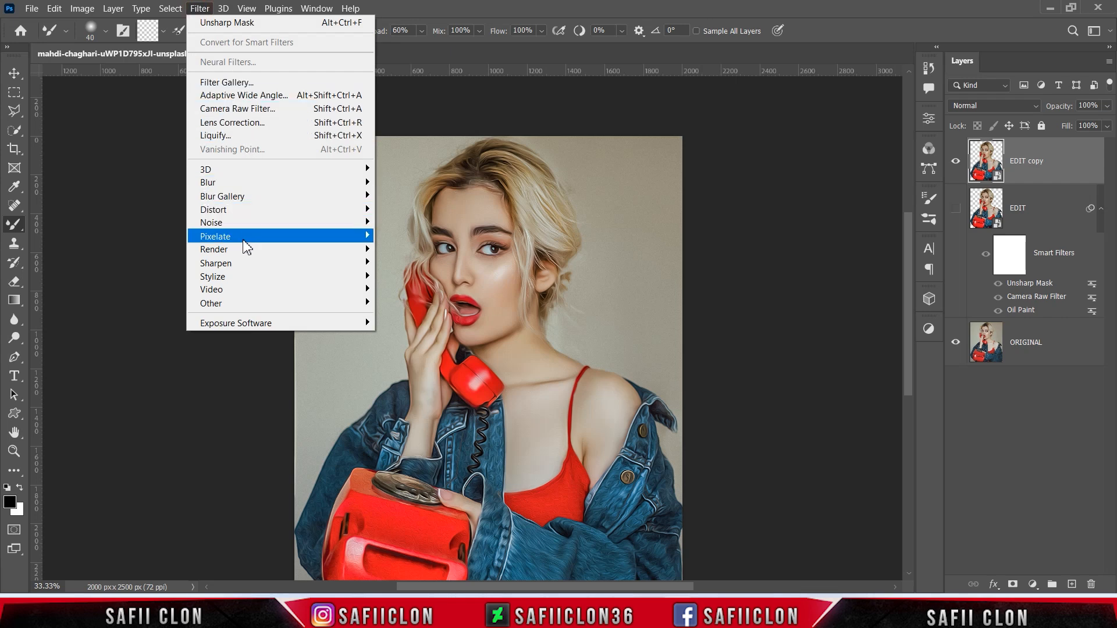
mouse_move(271, 265)
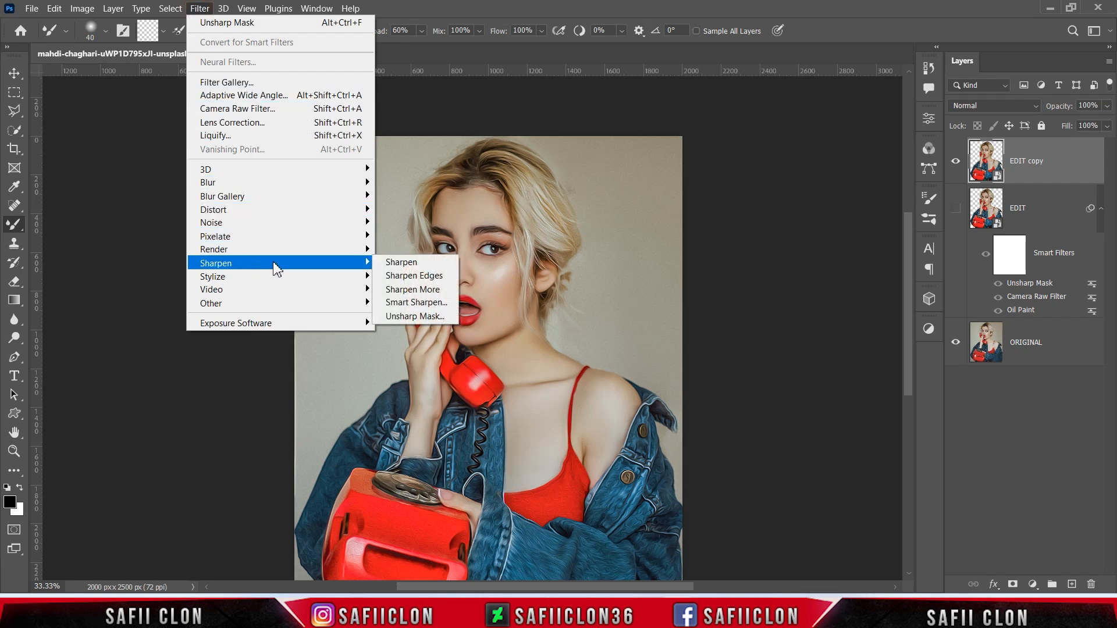
left_click(413, 314)
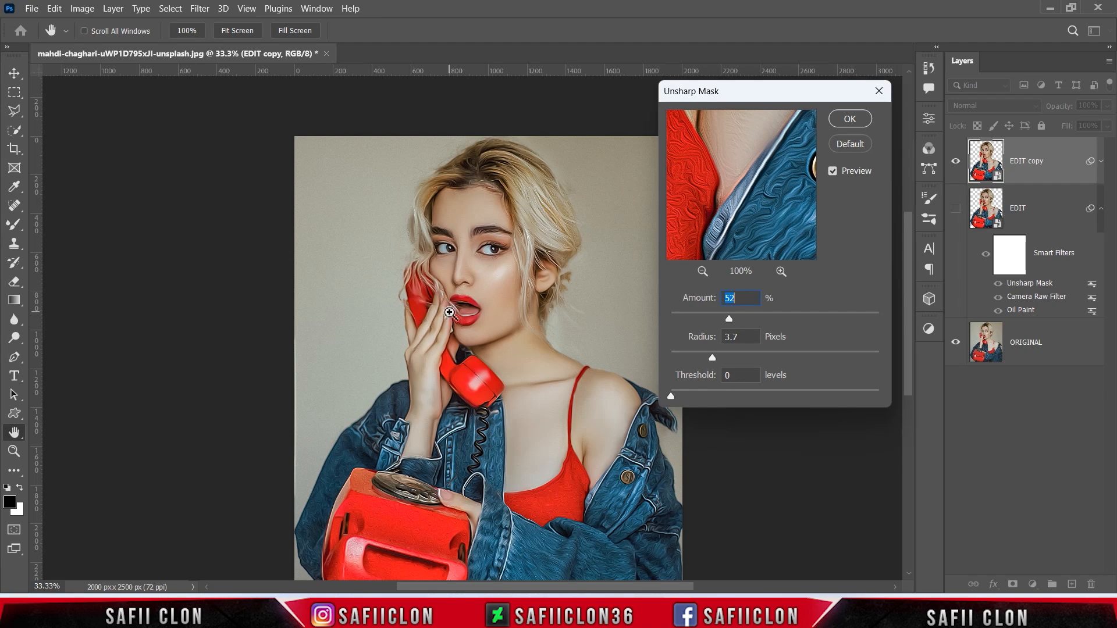
left_click(450, 313, "ctrl")
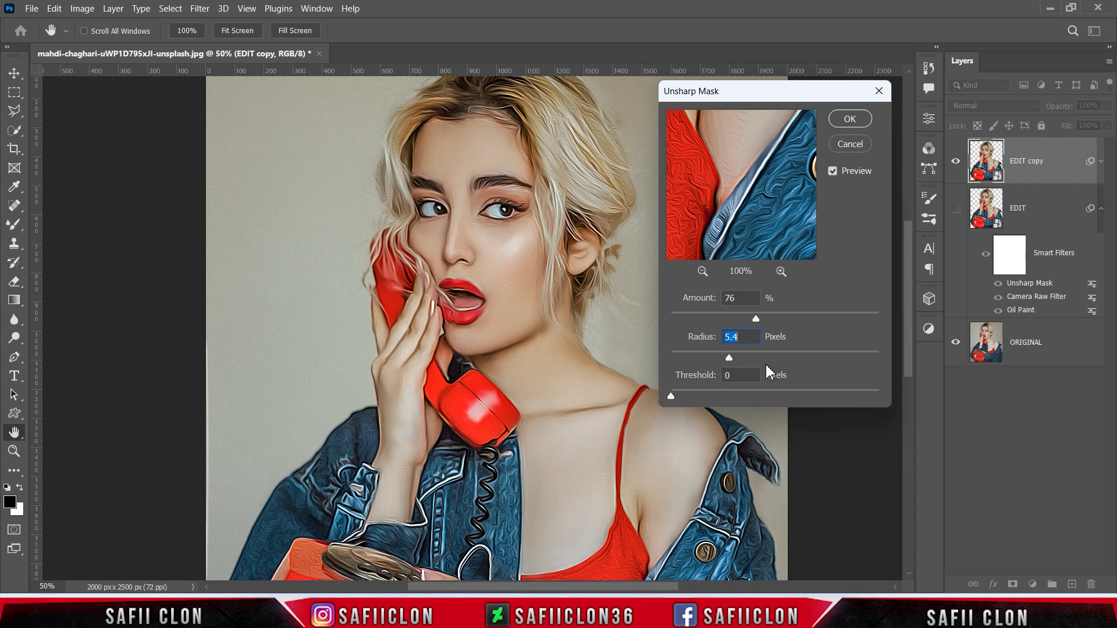
left_click(849, 119)
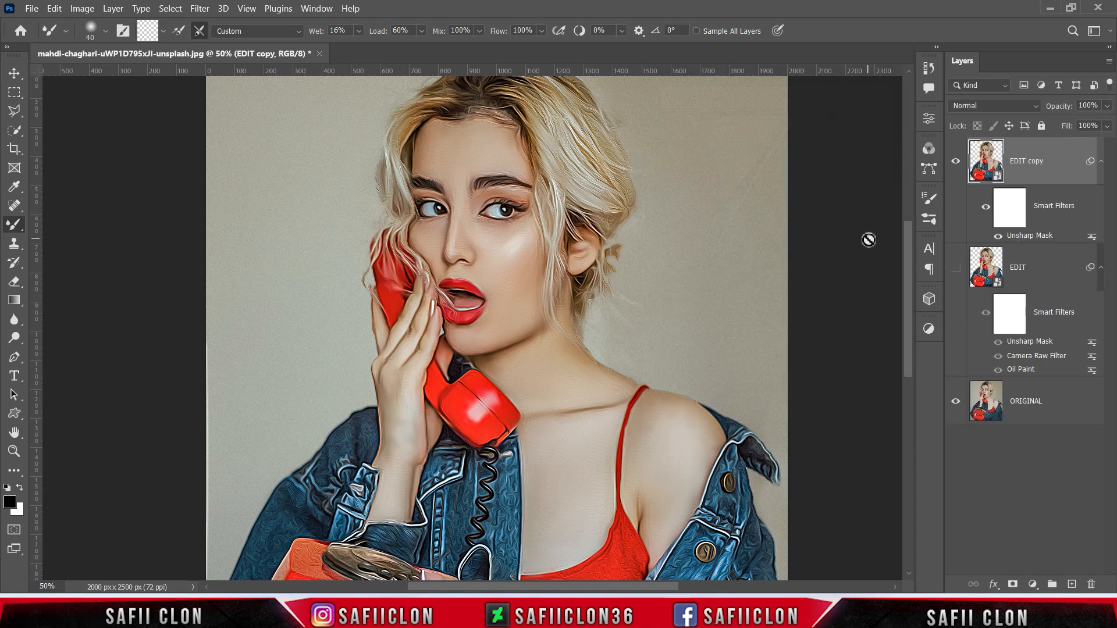
- Compare the portrait with and without sharpening, then add an empty Layer 1 above EDIT copy
left_click(957, 163)
left_click(956, 163)
left_click(956, 163)
left_click(956, 163)
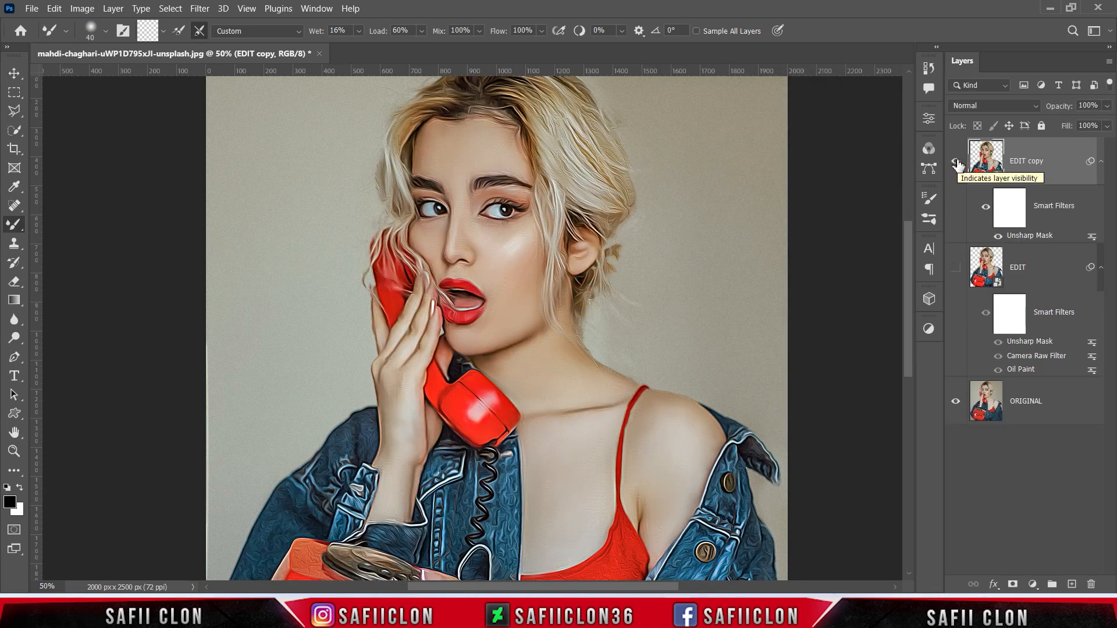
left_click(1073, 585)
left_click(1056, 163)
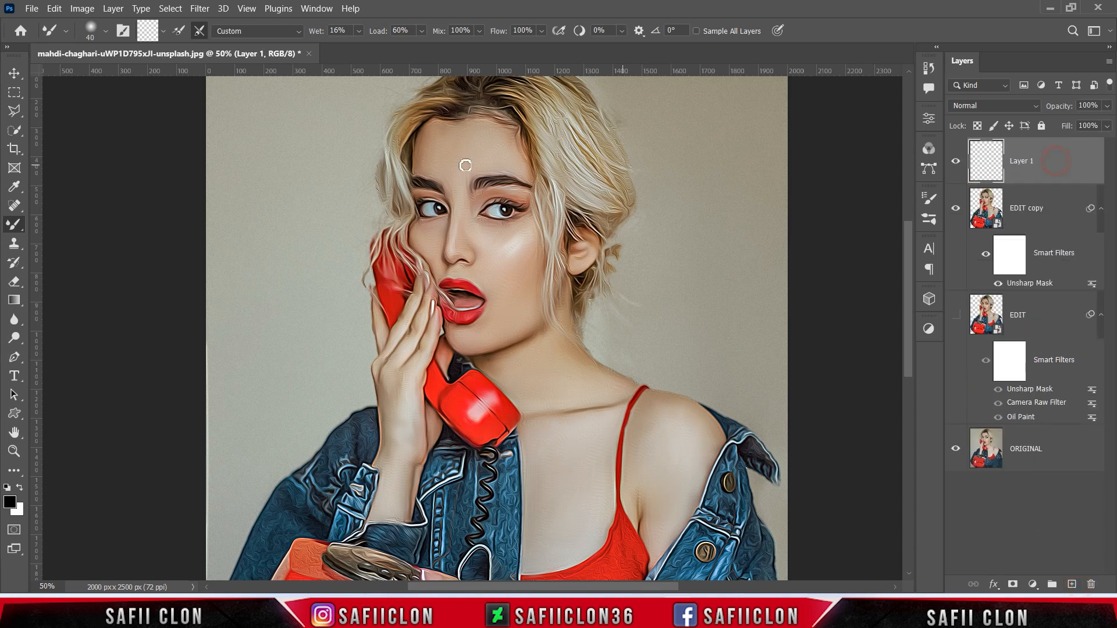
- Fill Layer 1 with 50% Gray
left_click(54, 8)
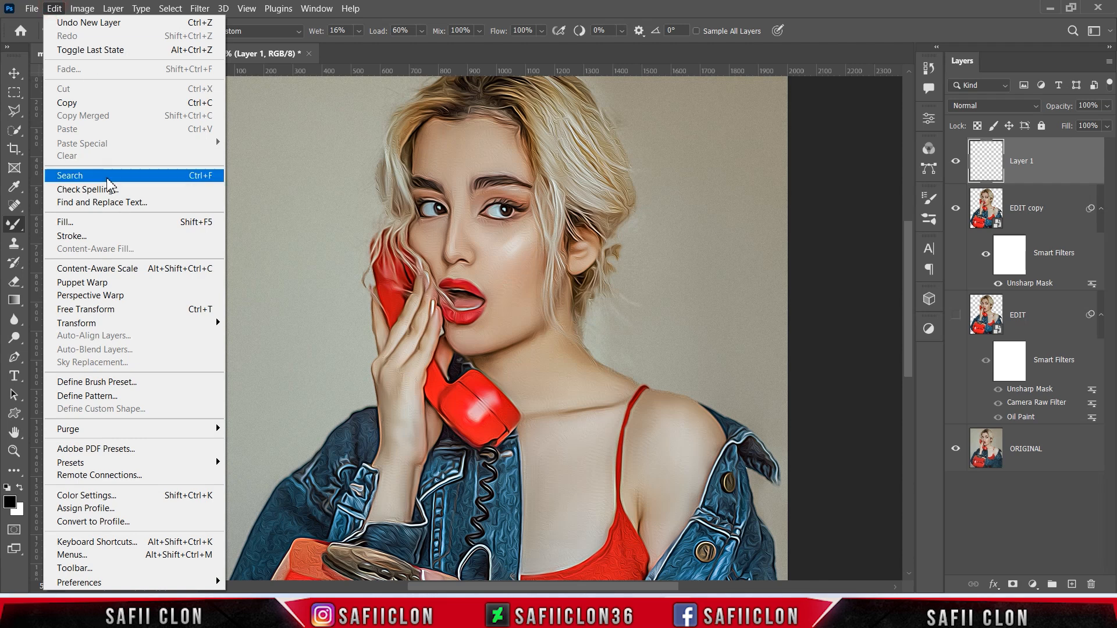
left_click(106, 220)
left_click(567, 149)
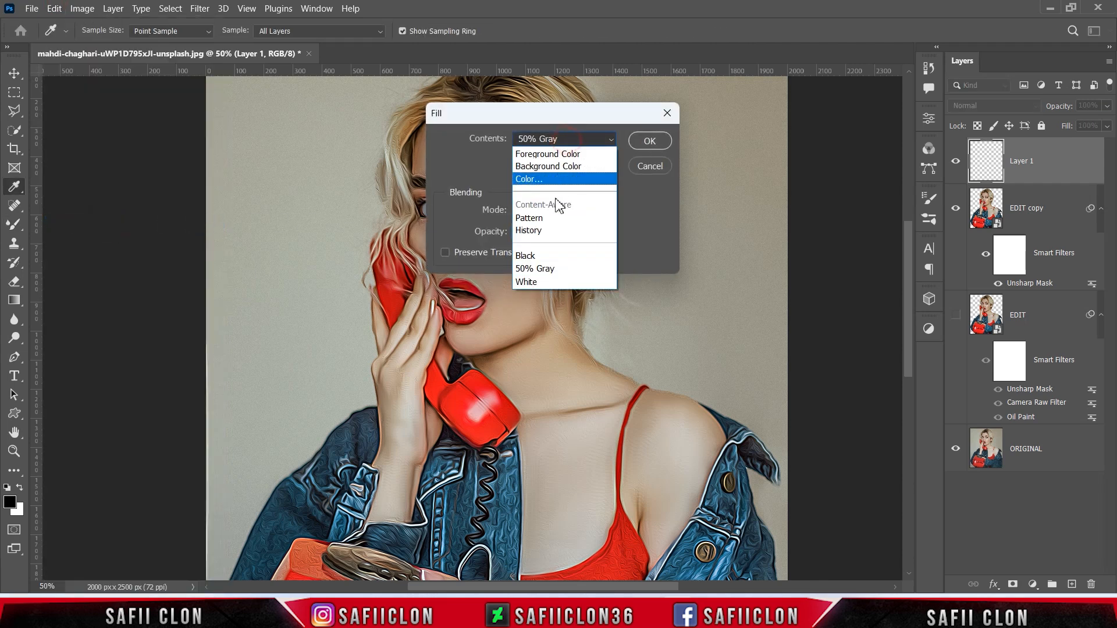
left_click(573, 267)
left_click(647, 146)
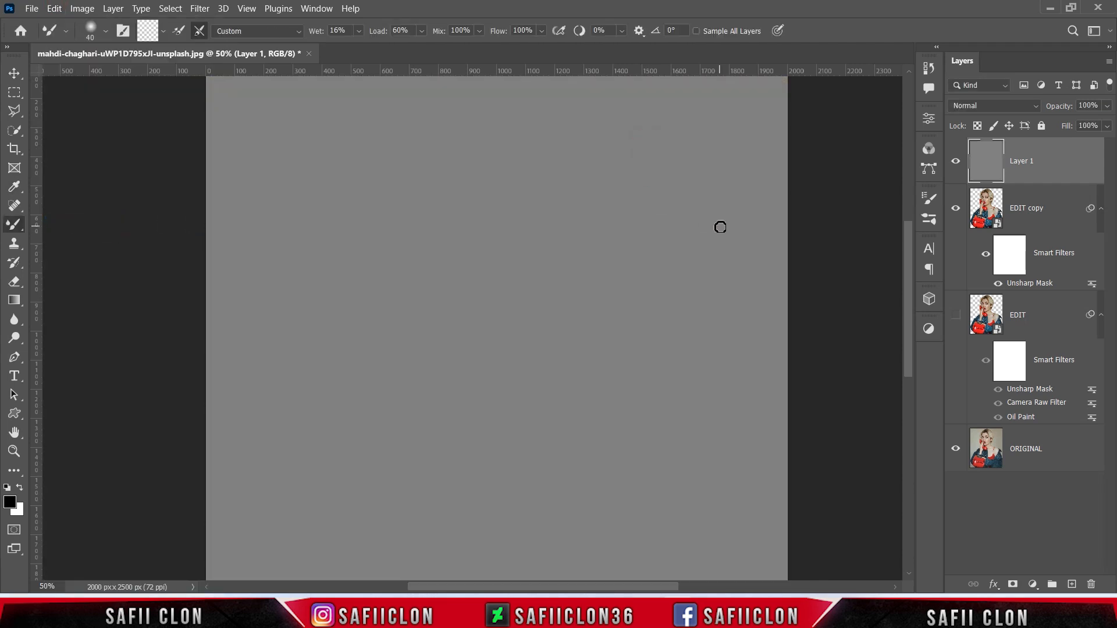
- Clip Layer 1 to EDIT copy and set its blend mode to Soft Light
right_click(1045, 166)
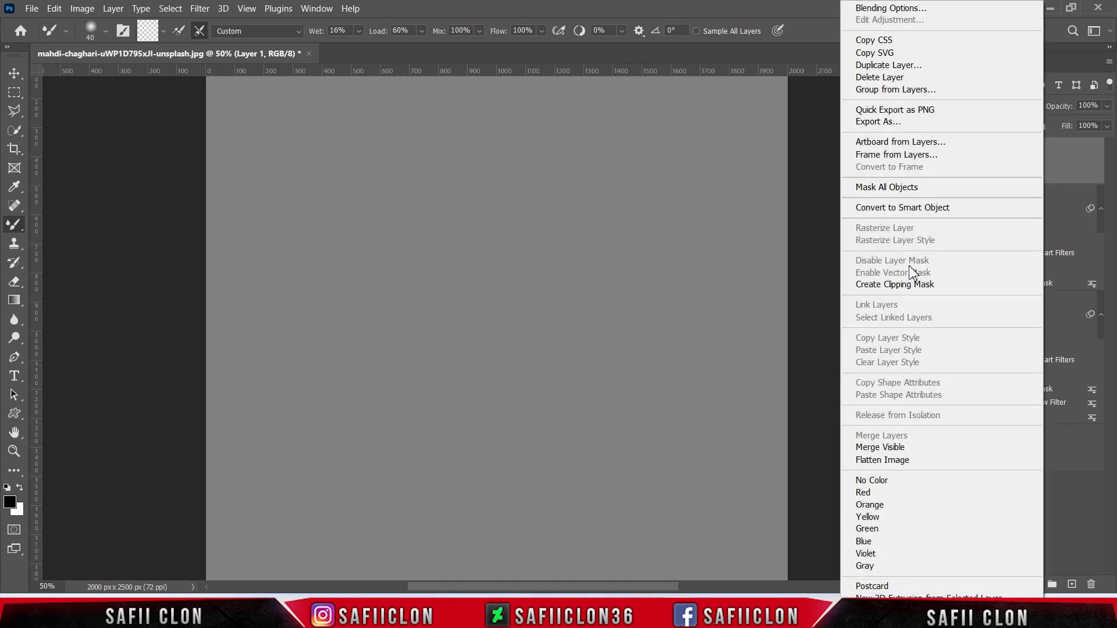
left_click(867, 286)
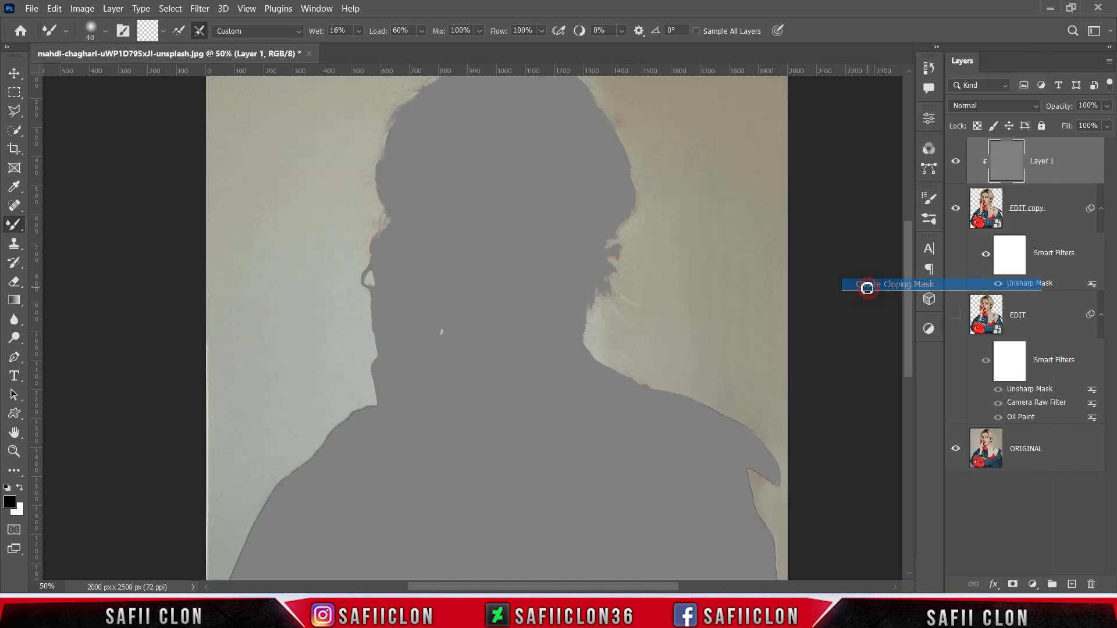
left_click(998, 109)
left_click(978, 293)
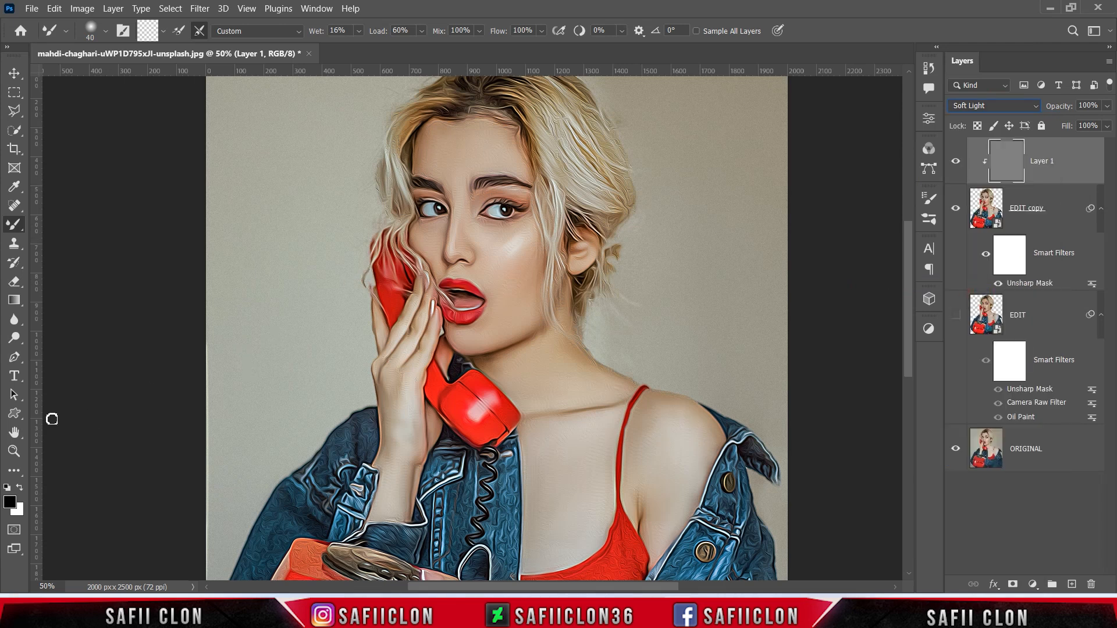
left_click(14, 337)
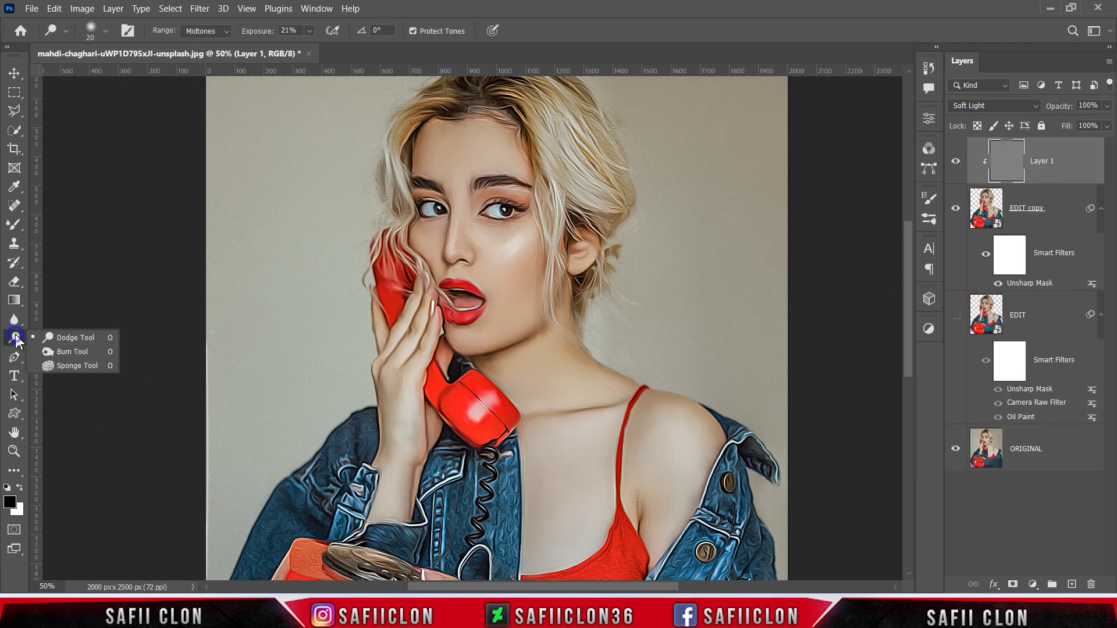
- Set up the Burn tool with the Soft Round brush at 21% exposure
left_click(80, 356)
left_click(105, 31)
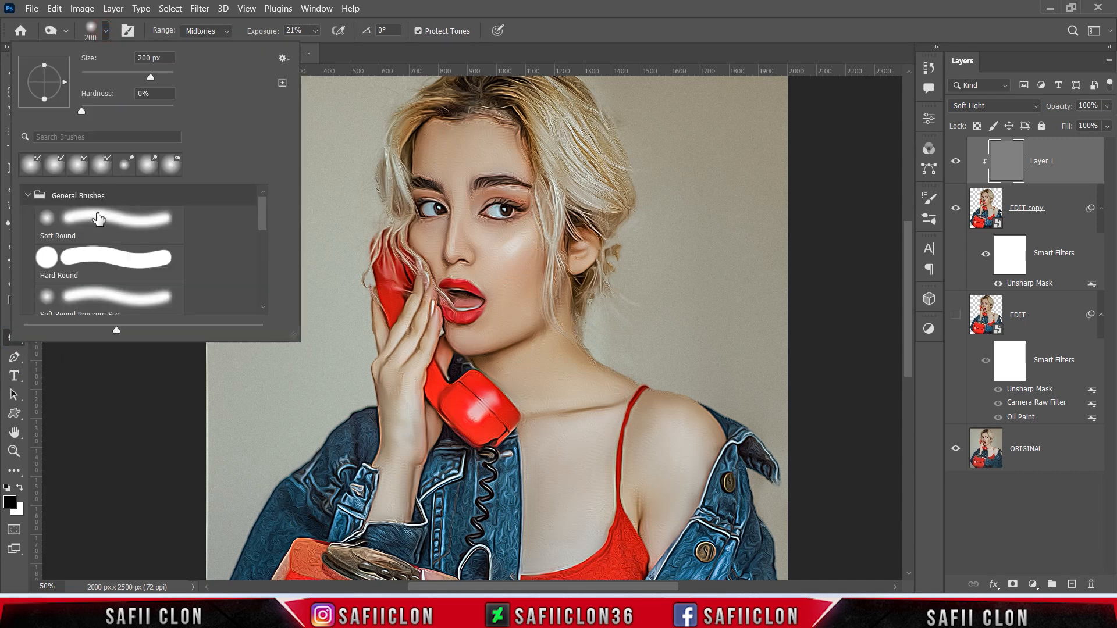
left_click(105, 219)
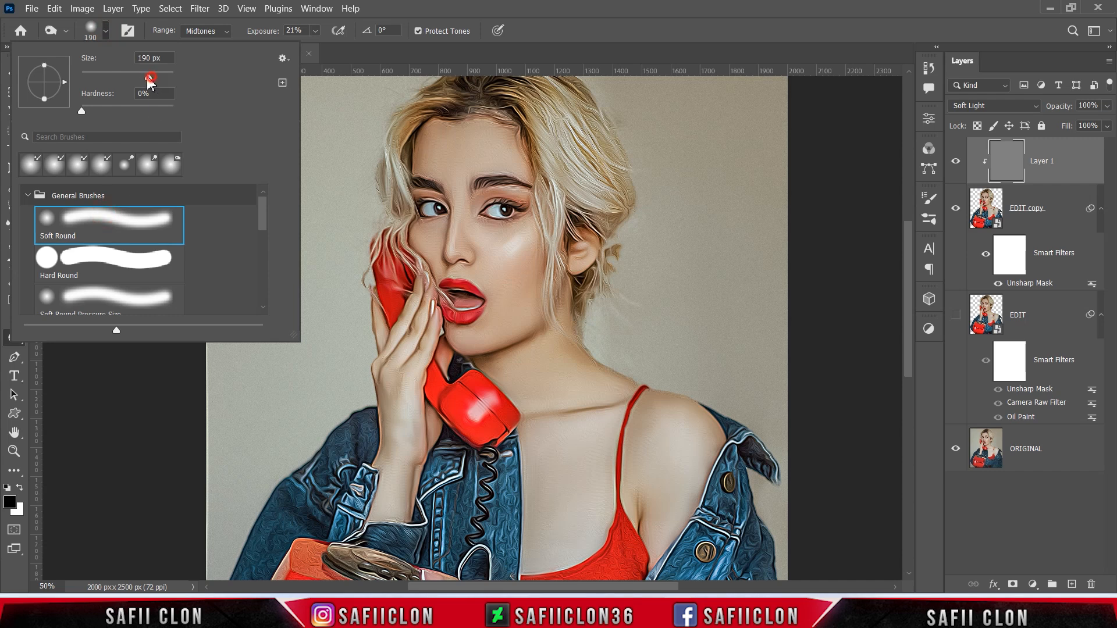
left_click(106, 33)
left_click(316, 31)
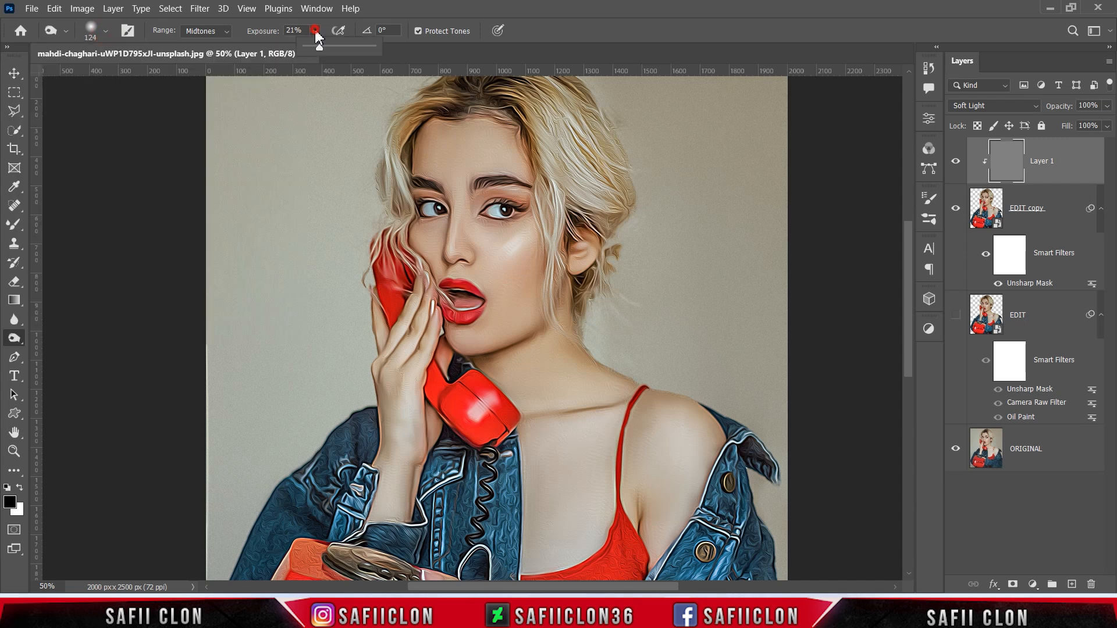
left_click(319, 49)
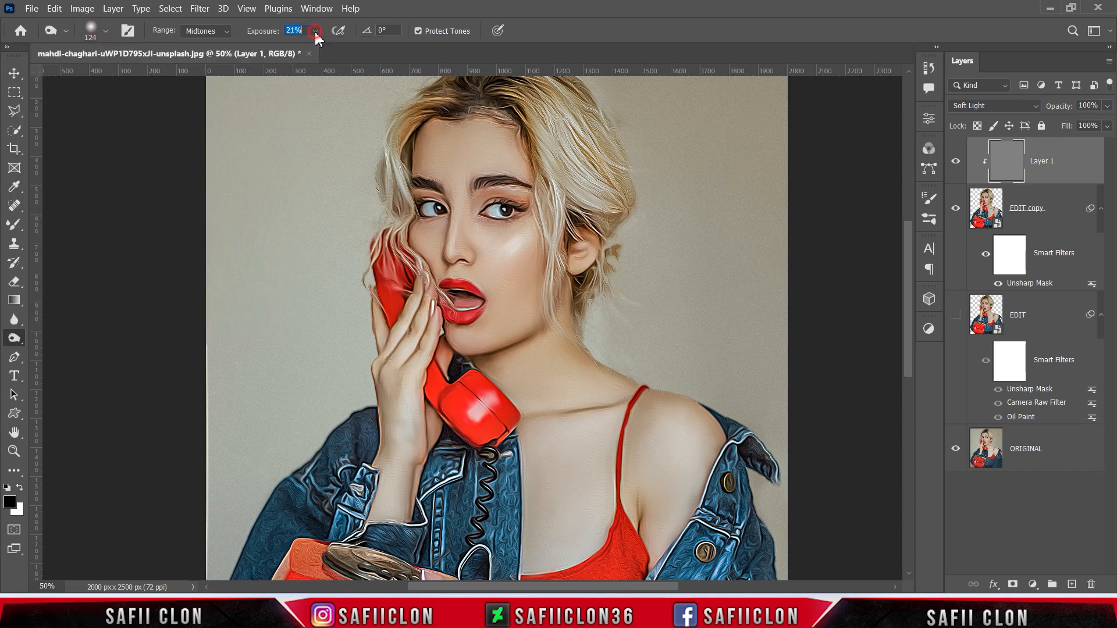
- Zoom to 66.67% and burn the shadows along the cheek and jaw with a 100 px brush
key("ctrl+plus")
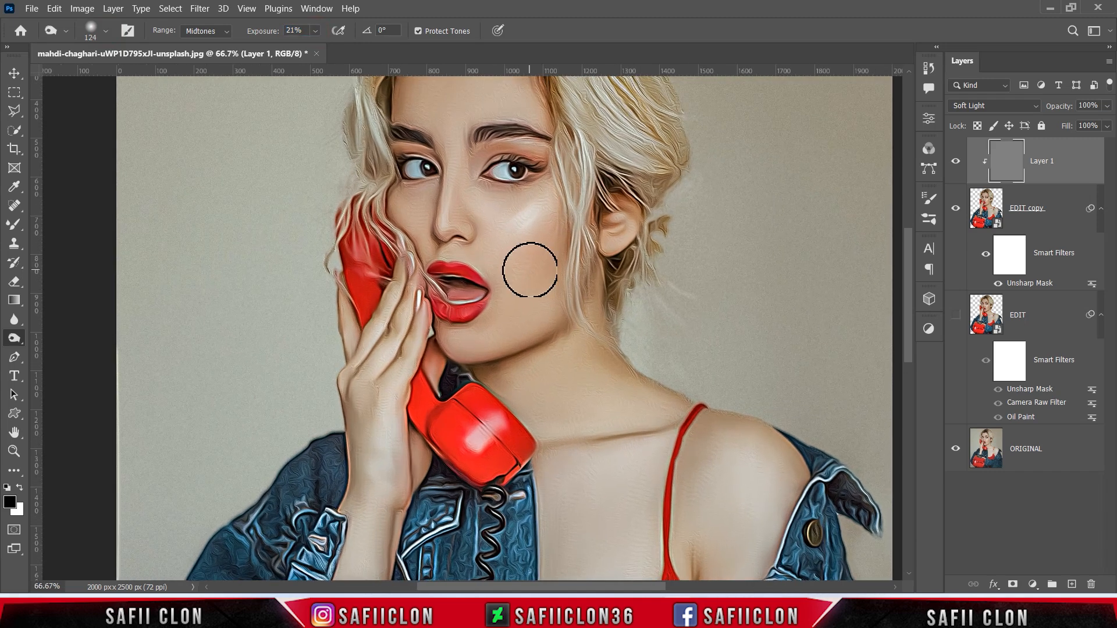
scroll(530, 269, "up", 1)
left_click(553, 262)
left_click_drag(526, 304, 525, 300)
key("bracketleft")
left_click_drag(546, 254, 516, 299)
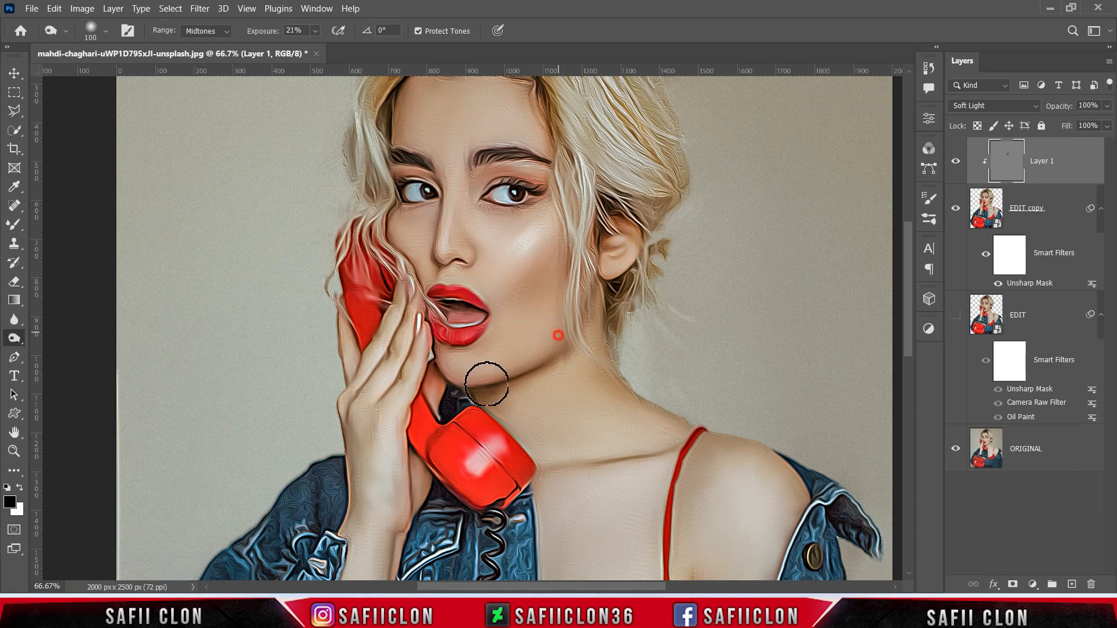
mouse_move(559, 334)
left_mouse_down()
mouse_move(469, 384)
mouse_move(446, 374)
left_mouse_up()
- Size the burn brush down for fine strands and shade a hair strand from hairline to cheek
scroll(646, 303, "down", 3)
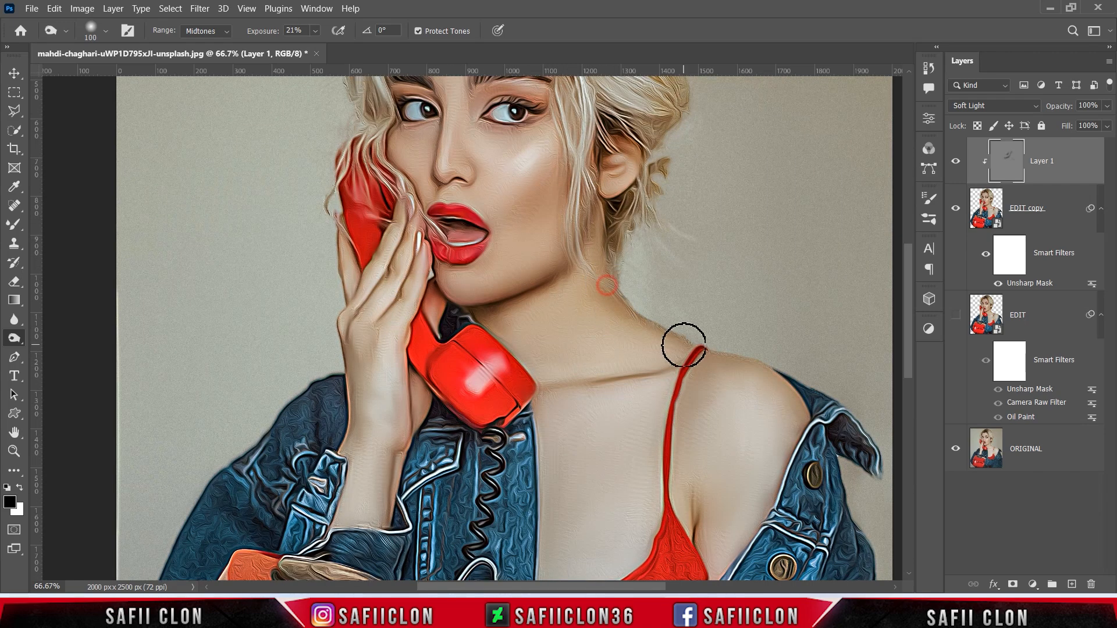
scroll(543, 352, "up", 5)
key("bracketleft")
scroll(454, 417, "up", 4)
key("bracketleft")
key("bracketright")
key("bracketright")
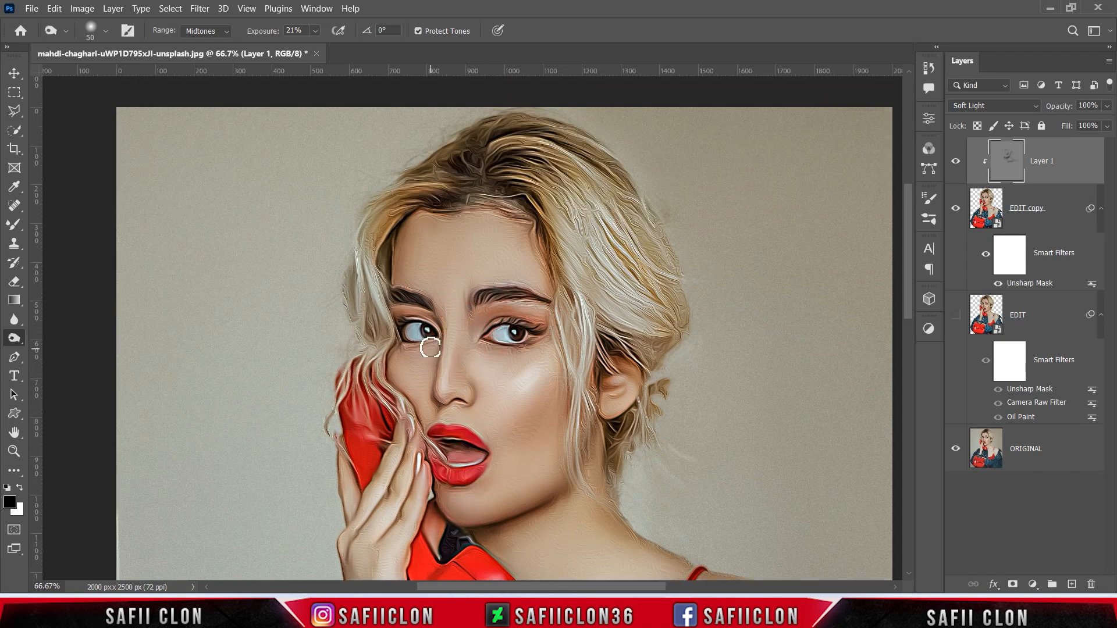
key("bracketright")
key("bracketright")
key("bracketright")
key("bracketright")
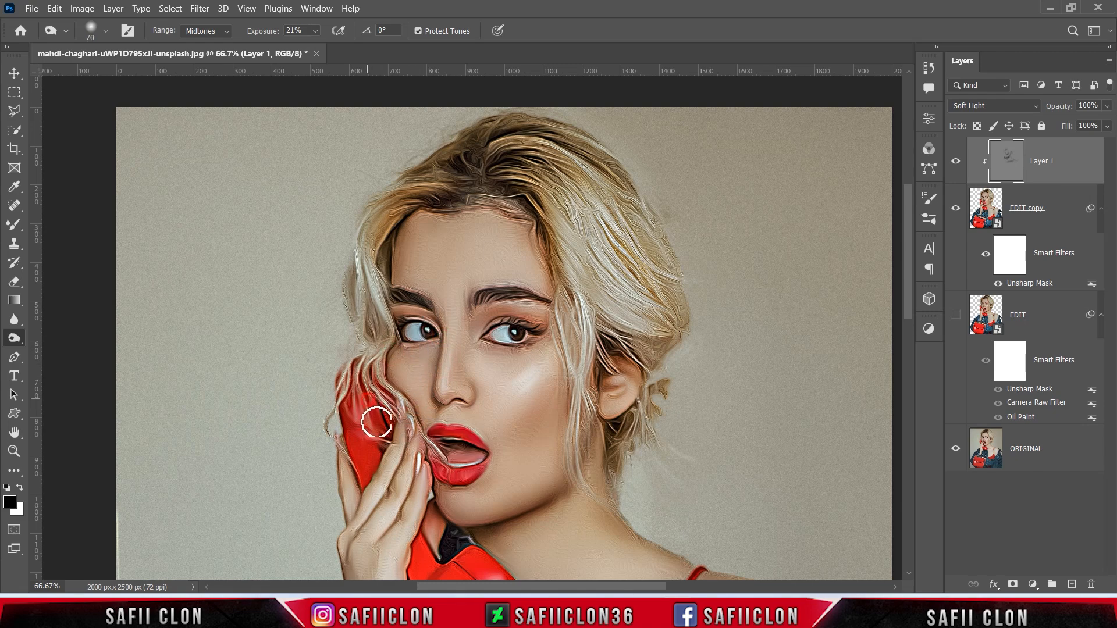
scroll(374, 424, "up", 3)
key("bracketleft")
scroll(429, 282, "down", 10)
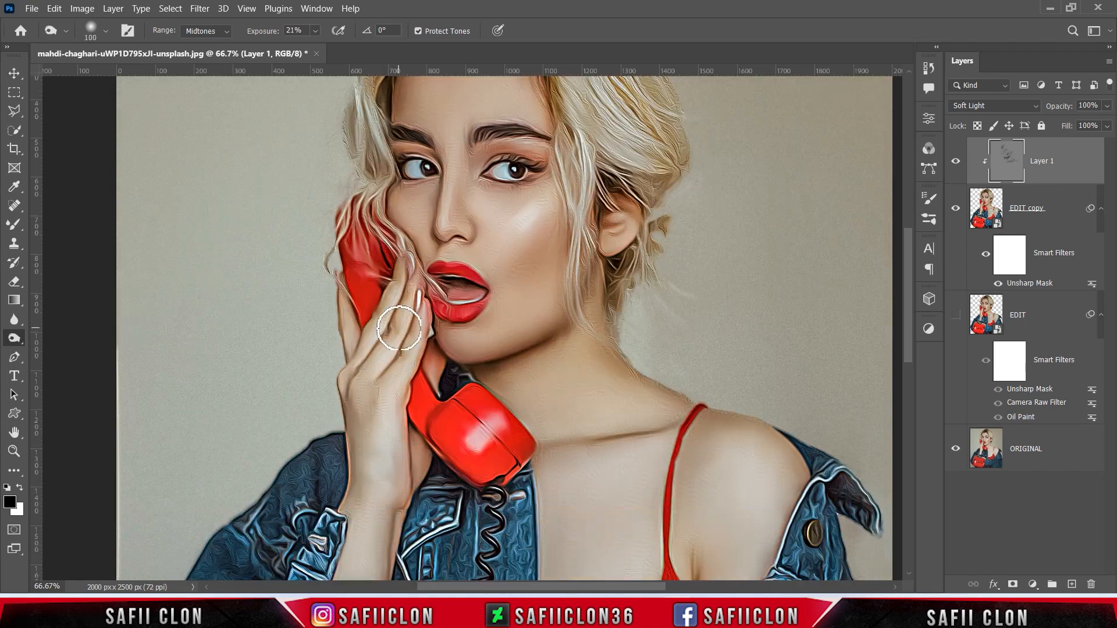
key("bracketleft")
key("bracketleft")
key("bracketleft")
scroll(442, 349, "down", 5)
scroll(391, 392, "up", 2)
key("bracketright")
key("bracketright")
key("bracketright")
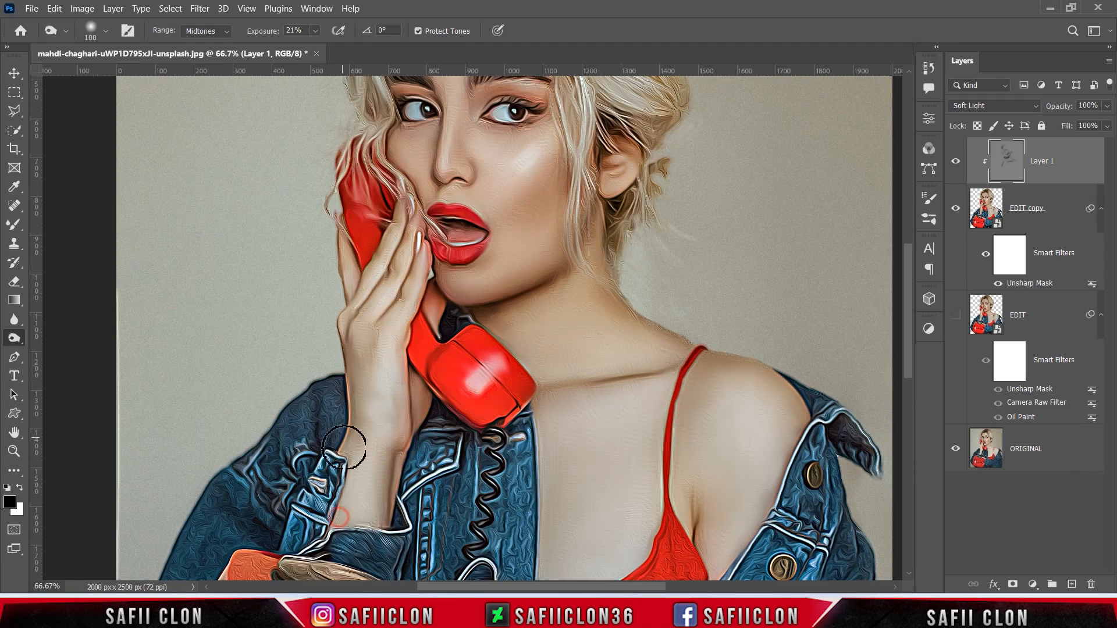
scroll(357, 369, "up", 3)
key("bracketleft")
key("bracketleft")
key("bracketleft")
key("bracketleft")
key("bracketleft")
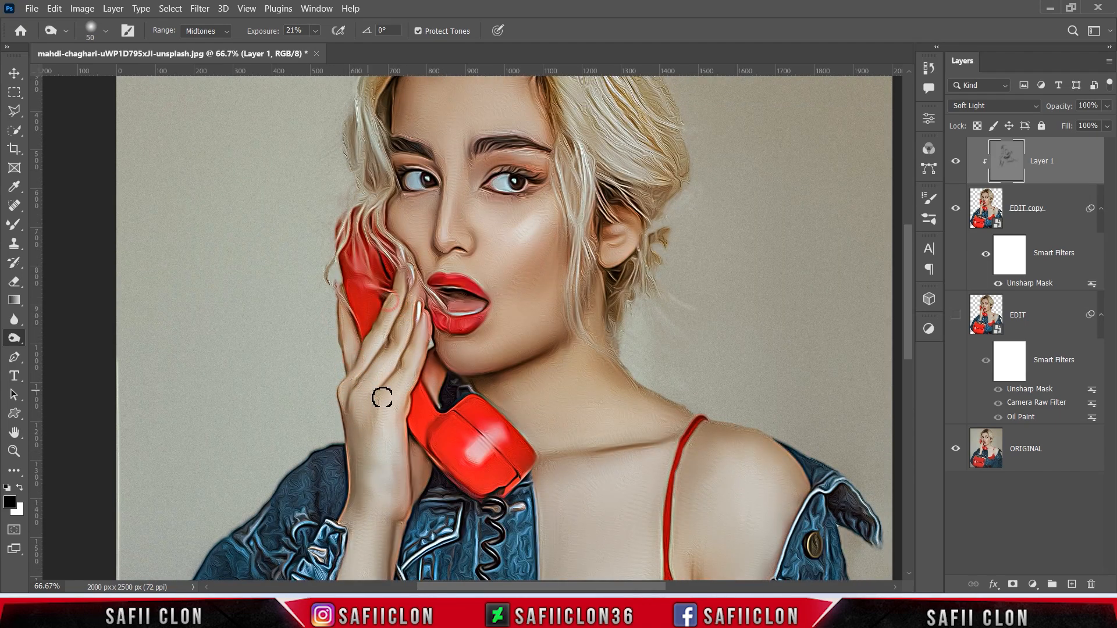
scroll(407, 398, "down", 5)
scroll(414, 400, "down", 3)
key("bracketright")
key("bracketright")
key("bracketright")
key("bracketright")
key("bracketleft")
key("bracketleft")
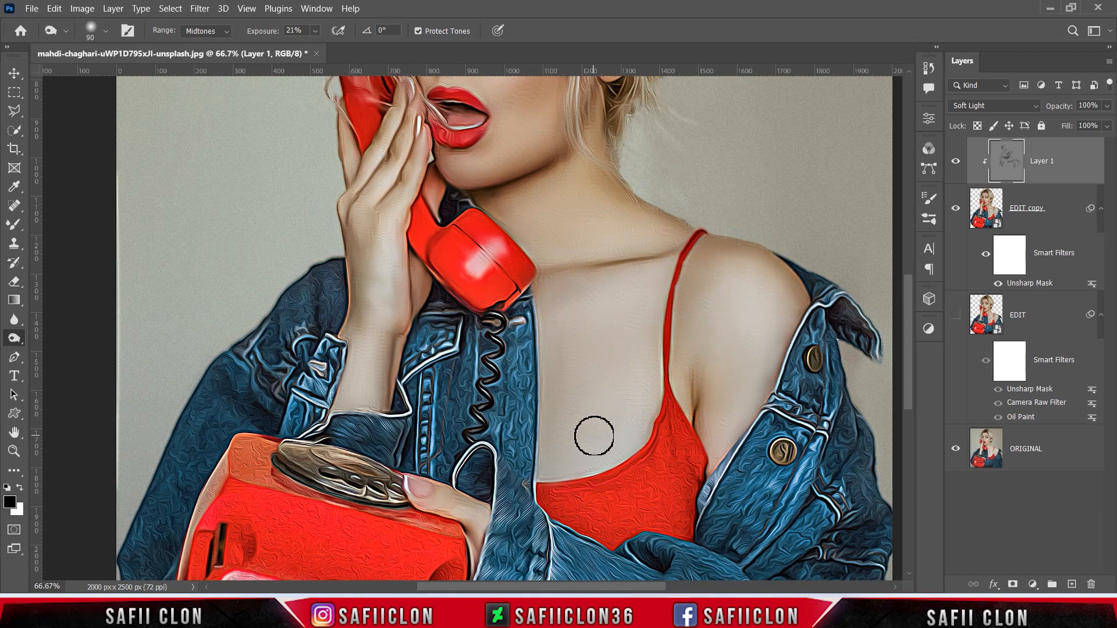
key("bracketright")
key("bracketright")
key("bracketright")
scroll(524, 466, "down", 3)
scroll(511, 445, "up", 15)
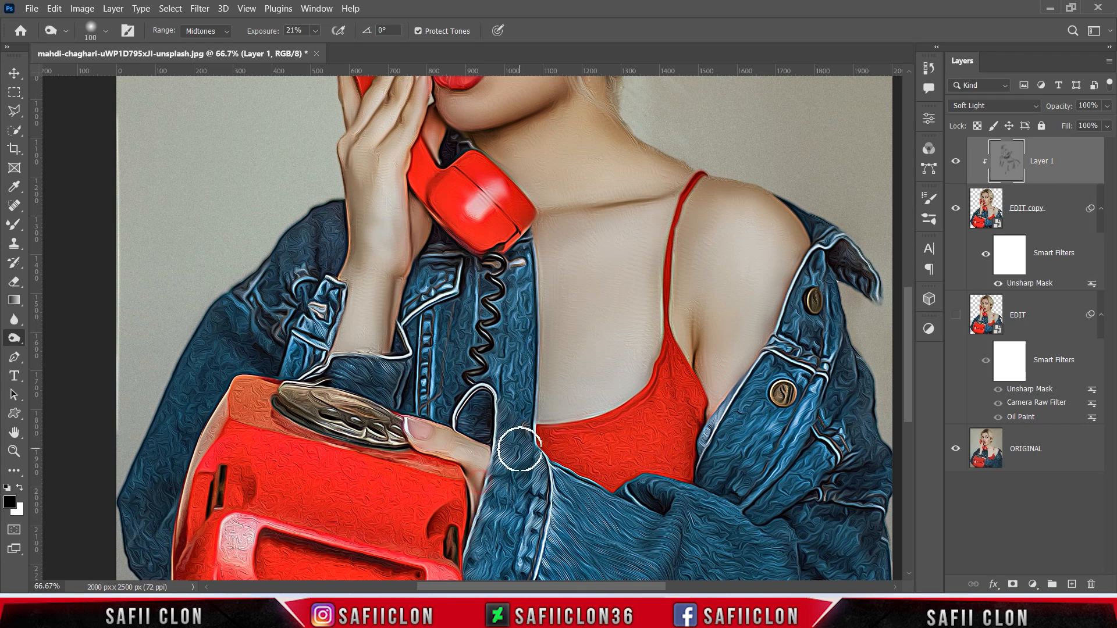
key("bracketleft")
key("bracketleft")
key("bracketleft")
key("bracketleft")
key("bracketleft")
key("bracketleft")
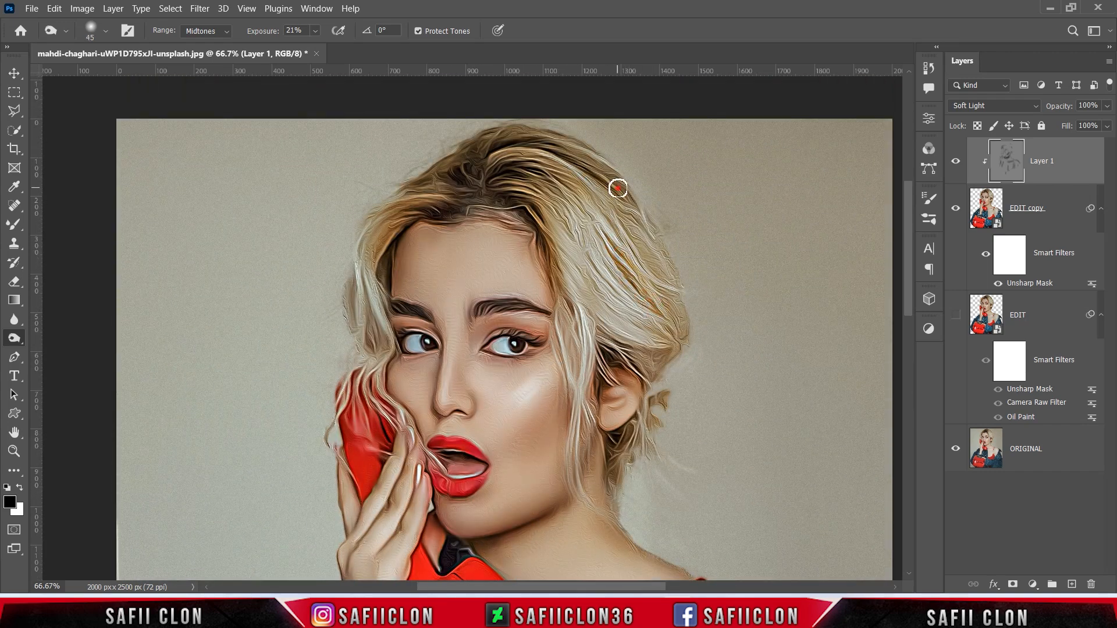
mouse_move(374, 245)
left_mouse_down()
mouse_move(381, 344)
mouse_move(371, 380)
mouse_move(389, 408)
left_mouse_up()
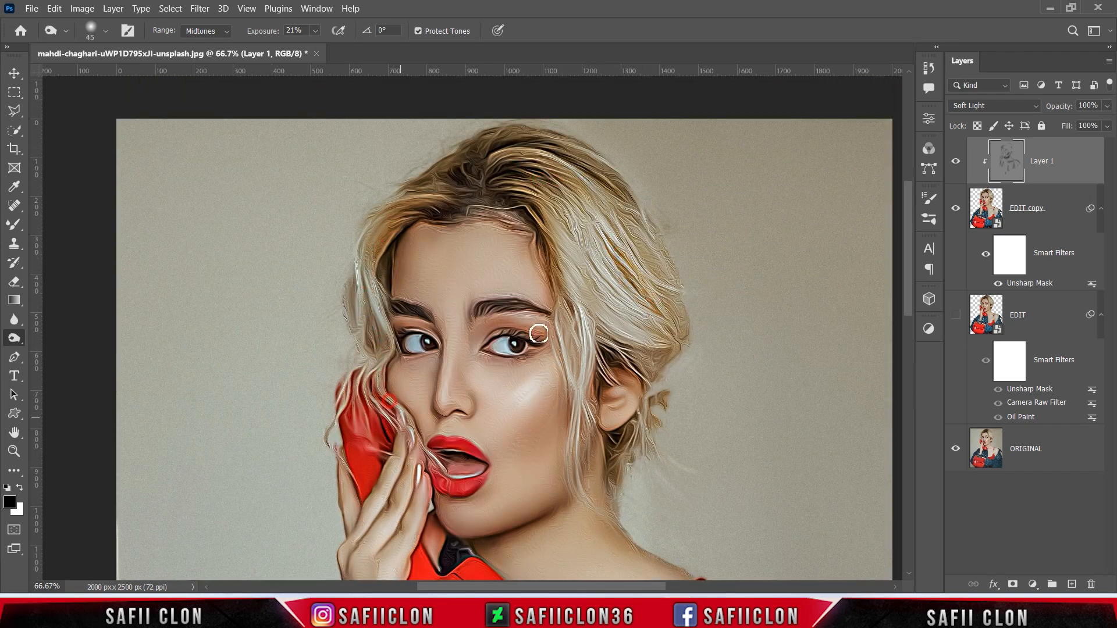
- Toggle Layer 1's visibility twice to compare the burned shading
left_click(956, 169)
left_click(956, 169)
left_click(956, 169)
left_click(957, 169)
key("bracketright")
key("bracketright")
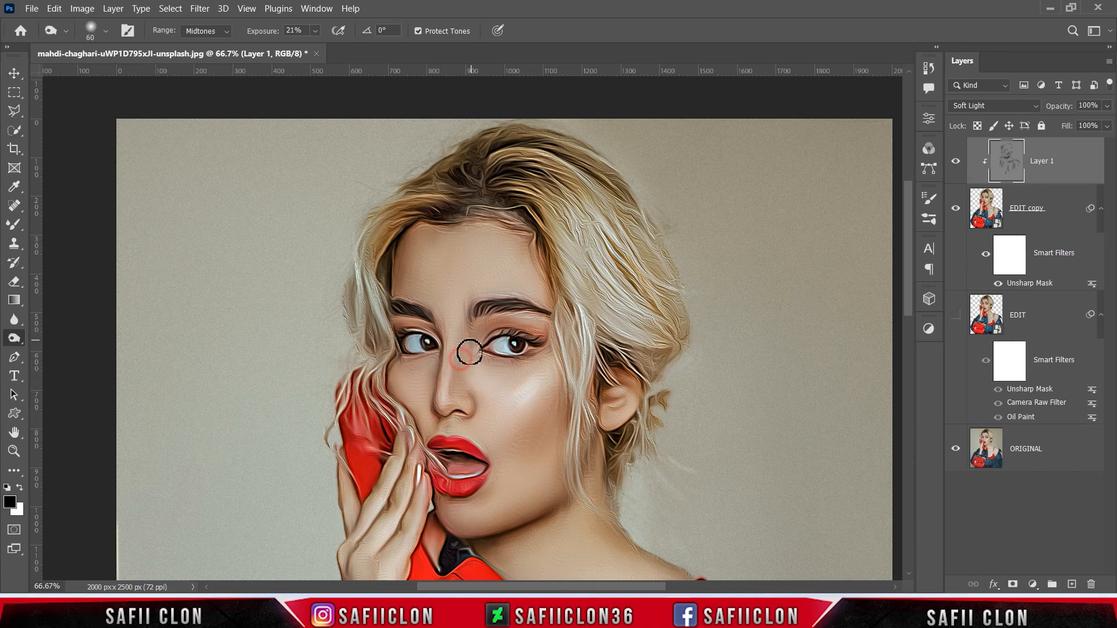
right_click(15, 339)
- Switch to the Dodge tool at 22% exposure and brighten the cheek highlight
left_click(65, 338)
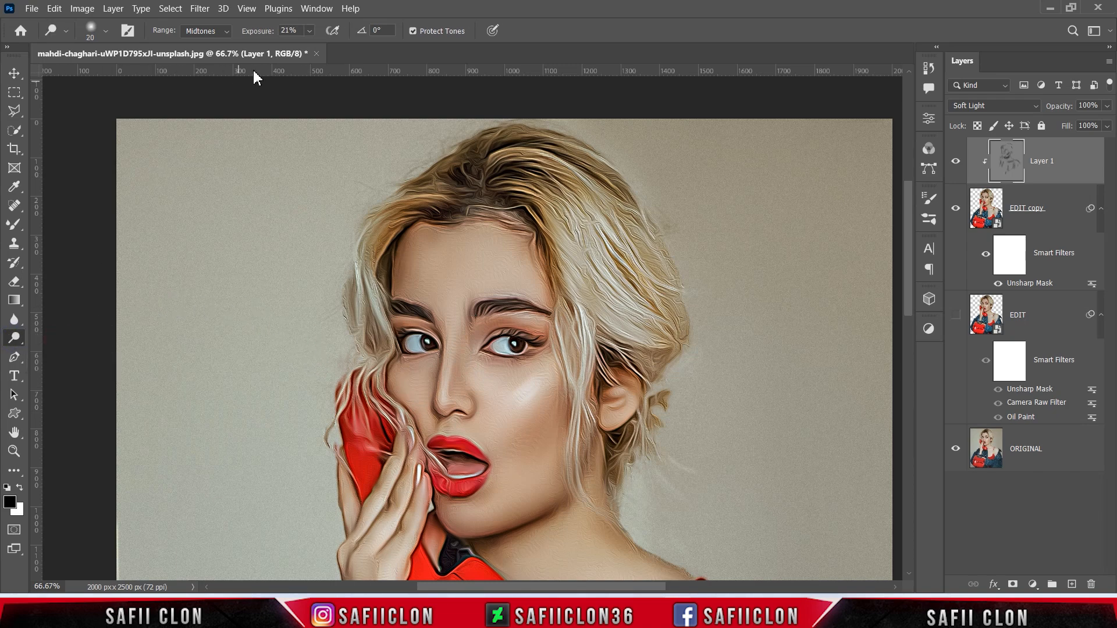
left_click(310, 31)
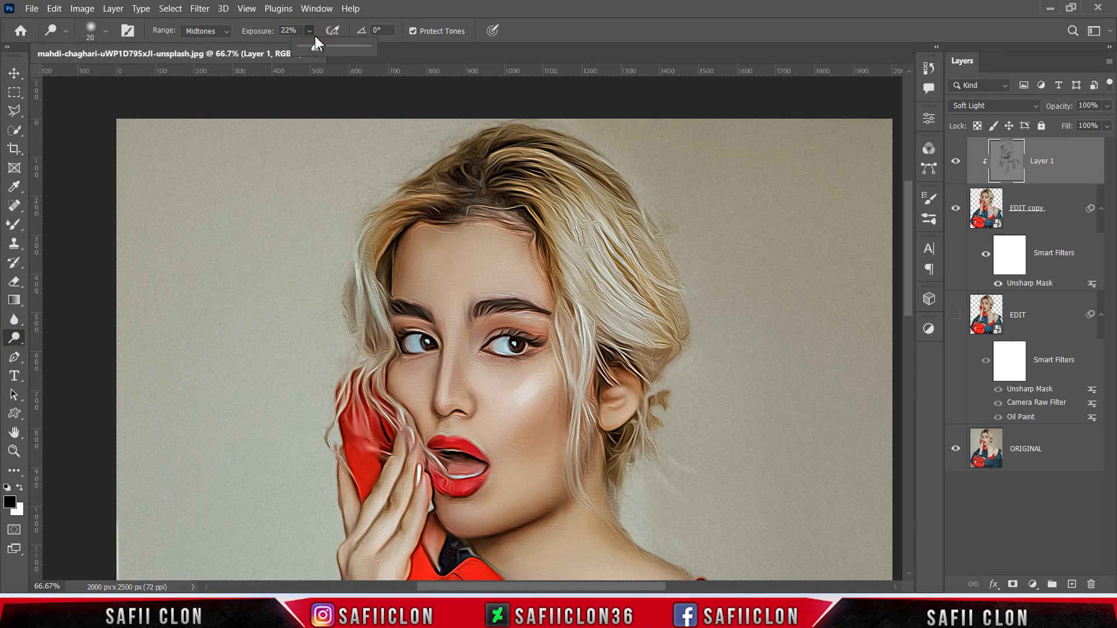
left_click(310, 32)
scroll(632, 282, "down", 3)
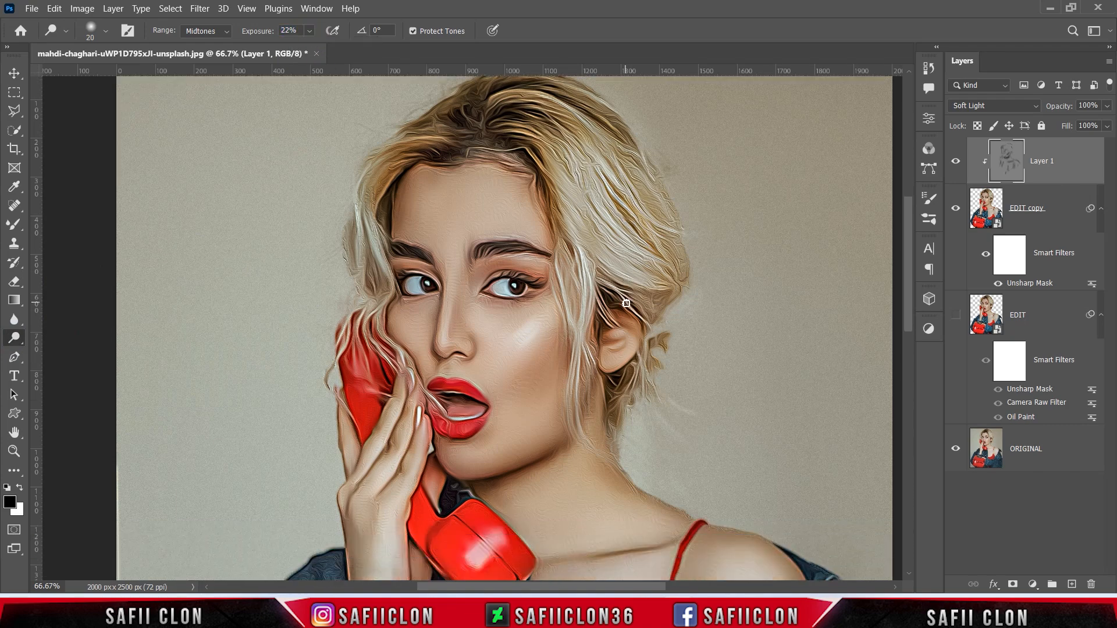
key("bracketright")
key("bracketright")
key("bracketright")
key("bracketright")
mouse_move(548, 259)
left_mouse_down()
mouse_move(484, 321)
mouse_move(545, 259)
mouse_move(496, 307)
left_mouse_up()
- Brighten the forehead highlights with a resized brush
key("bracketleft")
key("bracketleft")
key("bracketleft")
key("bracketleft")
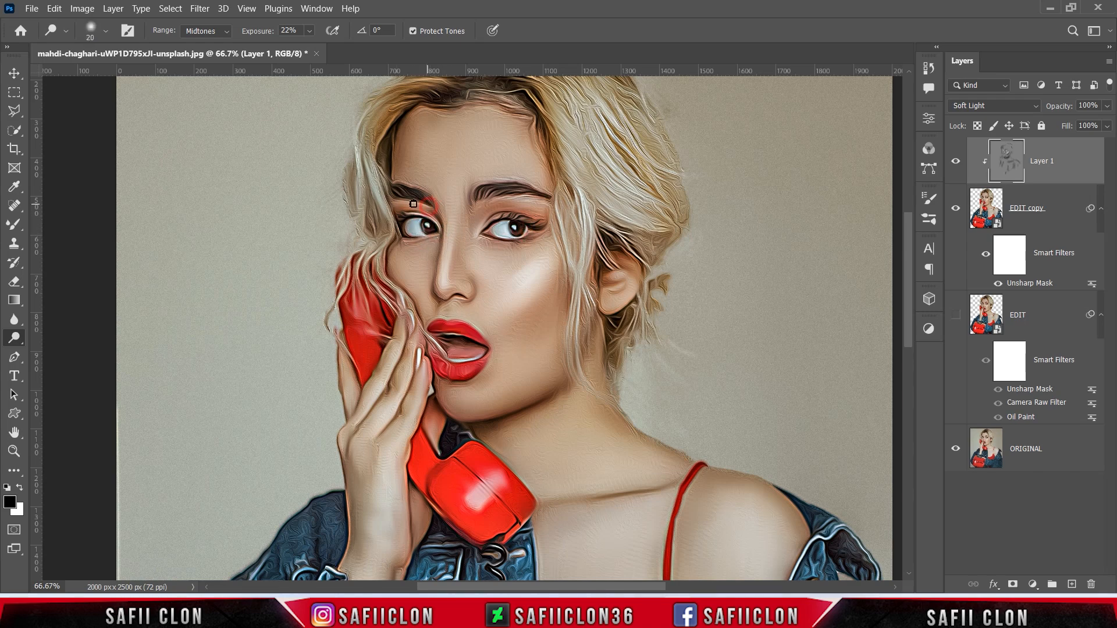
key("]")
mouse_move(524, 185)
left_mouse_down()
mouse_move(502, 125)
mouse_move(544, 179)
mouse_move(530, 152)
left_mouse_up()
left_click_drag(457, 170, 451, 198)
key("bracketright")
key("bracketright")
left_click_drag(429, 155, 452, 129)
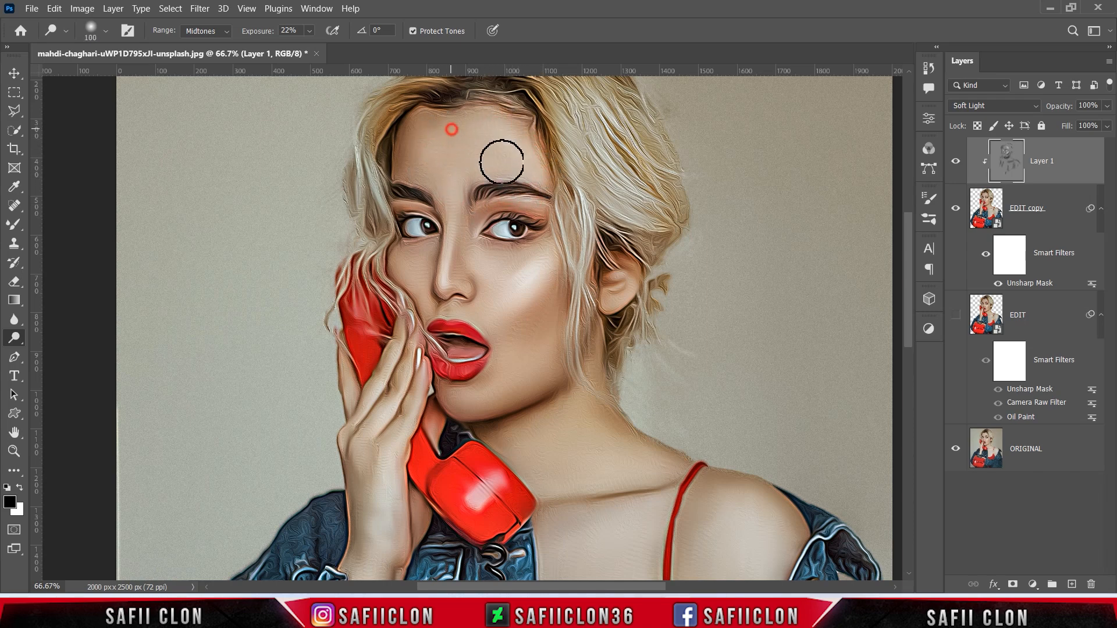
- Dodge the chin and cheek highlights with a larger brush
scroll(553, 215, "down", 3)
key("bracketleft")
key("bracketleft")
key("bracketleft")
key("bracketleft")
key("bracketleft")
key("bracketleft")
key("bracketleft")
key("bracketleft")
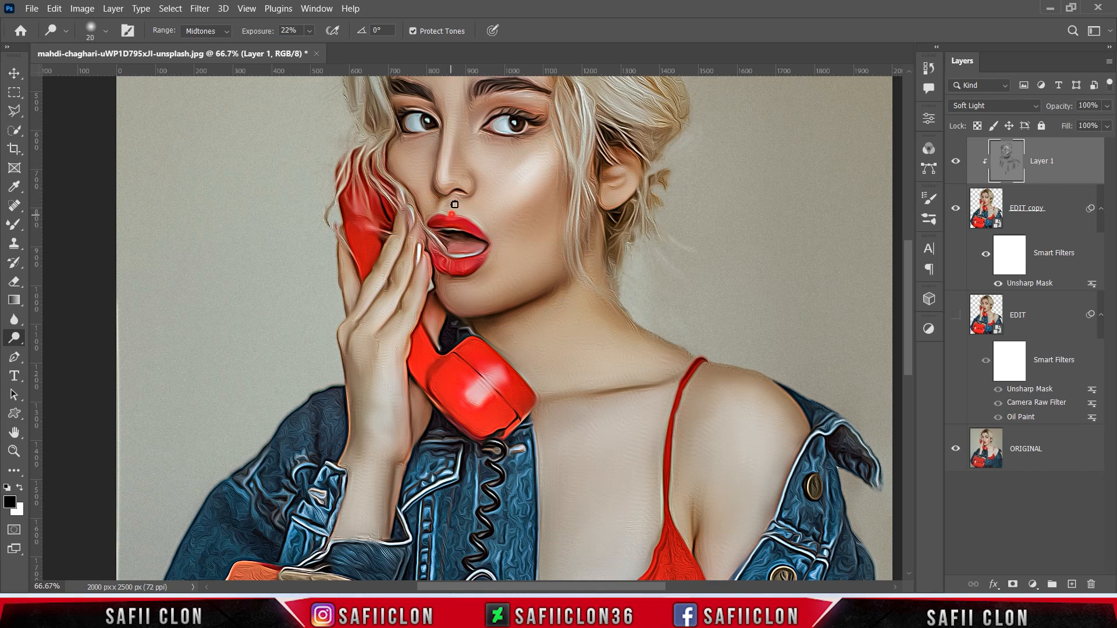
scroll(452, 218, "down", 3)
scroll(466, 262, "up", 4)
key("bracketright")
key("bracketright")
key("bracketright")
key("bracketright")
key("bracketright")
key("bracketright")
left_click_drag(459, 330, 498, 332)
left_click_drag(541, 301, 568, 262)
- Brighten the chest and shoulder highlights with an enlarged brush
scroll(547, 323, "down", 3)
key("bracketleft")
key("bracketleft")
key("bracketleft")
scroll(603, 259, "down", 2)
key("bracketright")
key("bracketright")
key("bracketright")
key("bracketright")
mouse_move(629, 294)
left_mouse_down()
mouse_move(554, 300)
mouse_move(566, 321)
left_mouse_up()
left_click_drag(564, 371, 661, 329)
left_click_drag(627, 491, 587, 509)
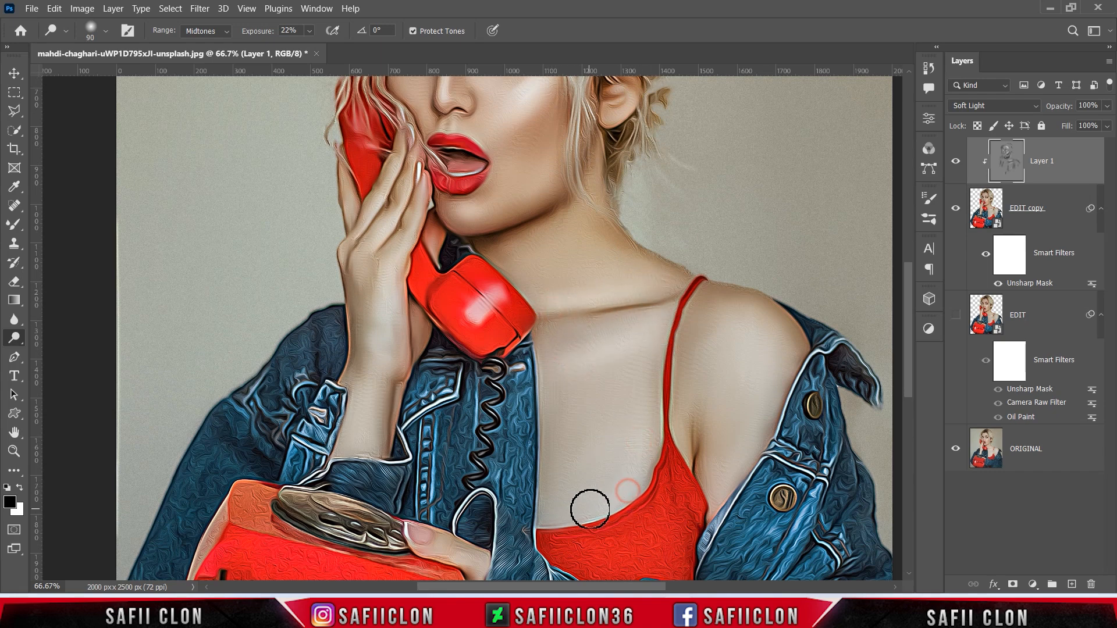
key("bracketright")
key("bracketright")
key("bracketright")
left_click_drag(764, 344, 755, 325)
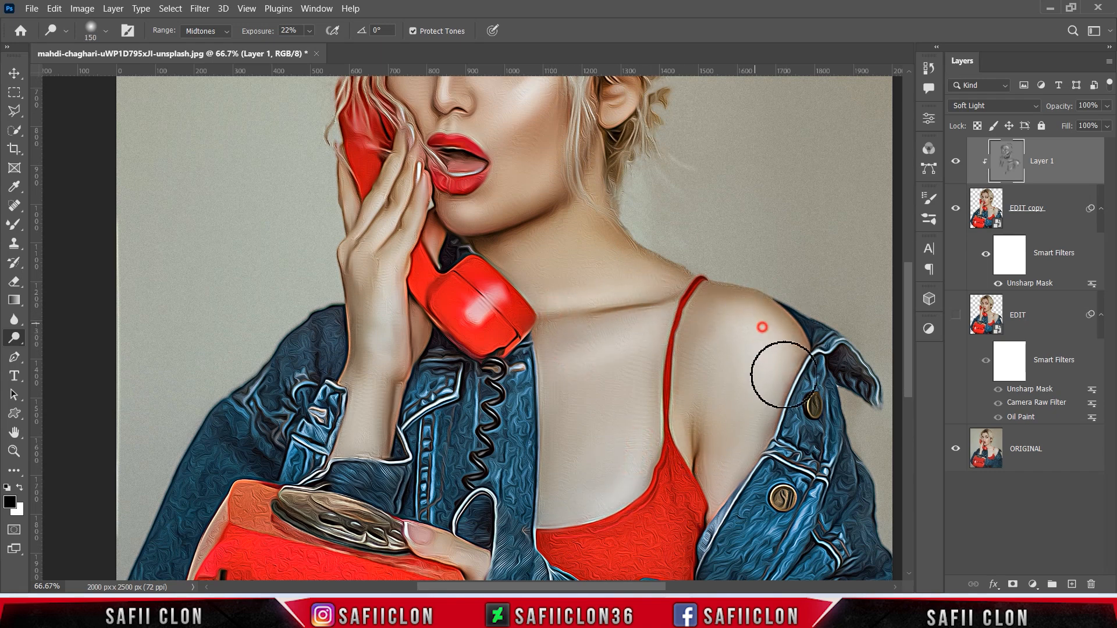
- Adjust the brush size and view for dodging the hand
key("bracketleft")
key("bracketleft")
key("bracketleft")
key("bracketleft")
key("bracketleft")
scroll(741, 349, "down", 3)
scroll(368, 449, "up", 5)
scroll(389, 443, "up", 1)
key("bracketleft")
key("bracketleft")
key("bracketleft")
key("bracketleft")
key("bracketleft")
key("bracketleft")
key("bracketleft")
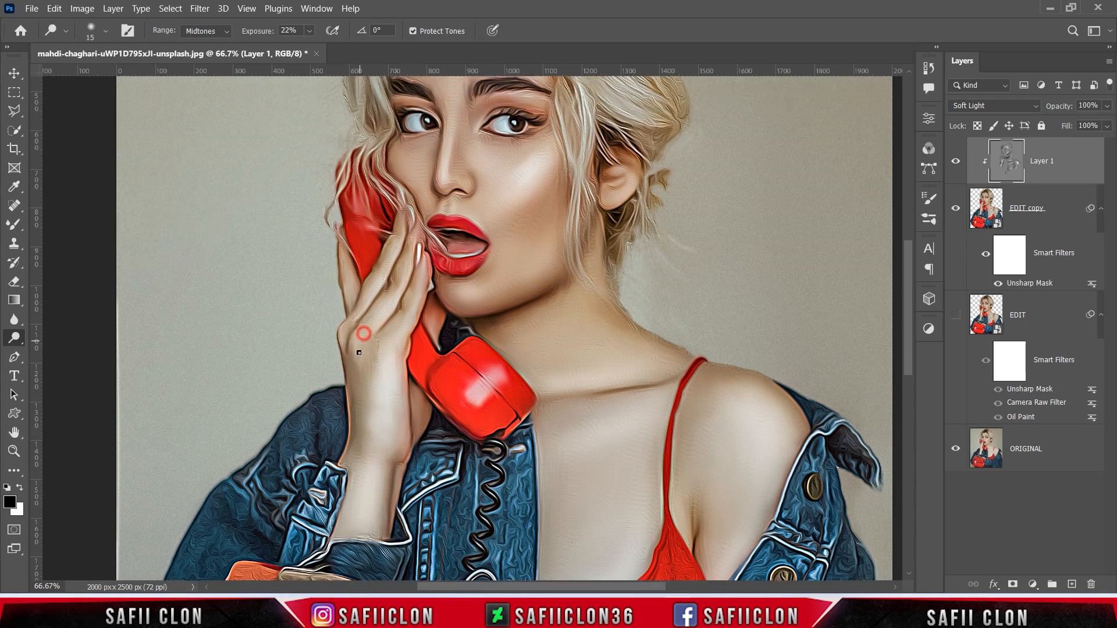
key("bracketright")
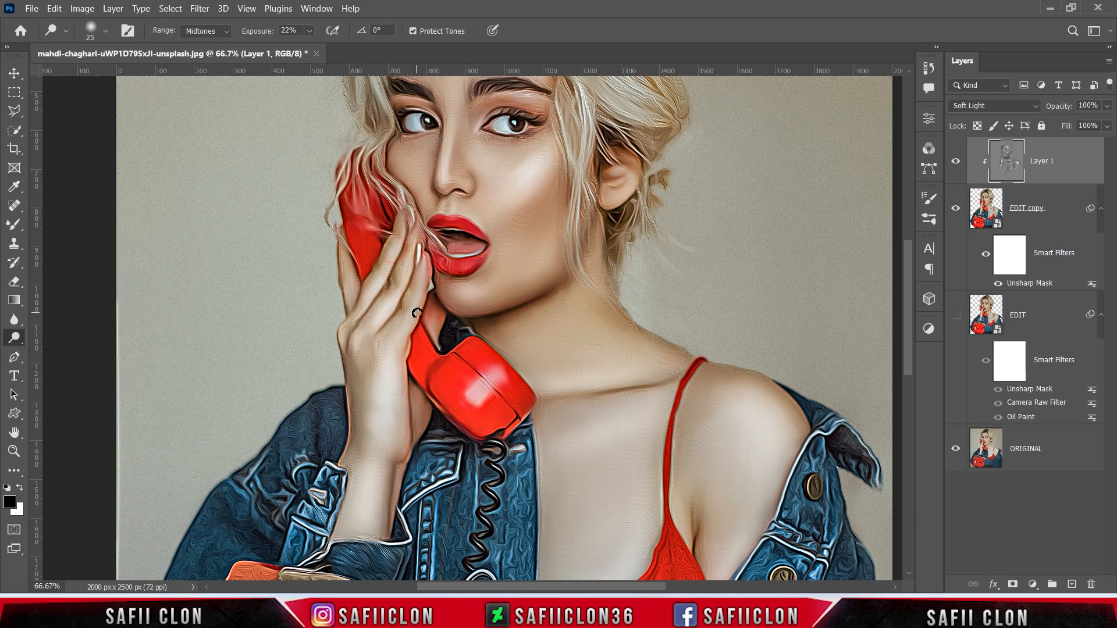
key("bracketright")
key("bracketright")
key("bracketright")
scroll(455, 344, "up", 2)
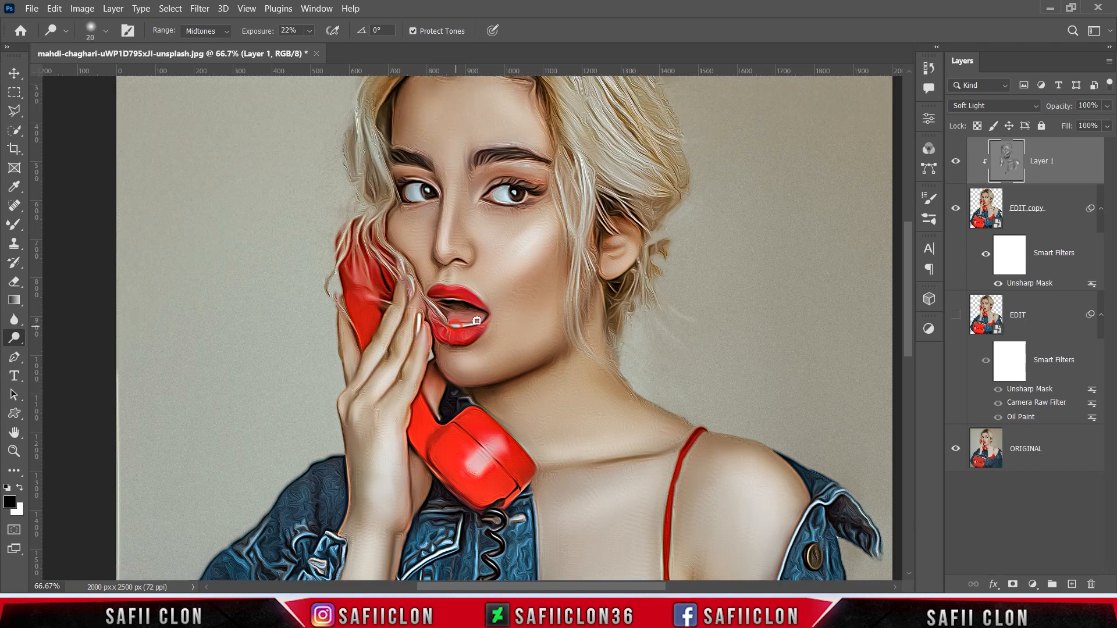
- Lighten hair strands, the hair above the forehead and its right side, then zoom out
key("bracketright")
key("bracketright")
key("bracketright")
scroll(476, 323, "up", 5)
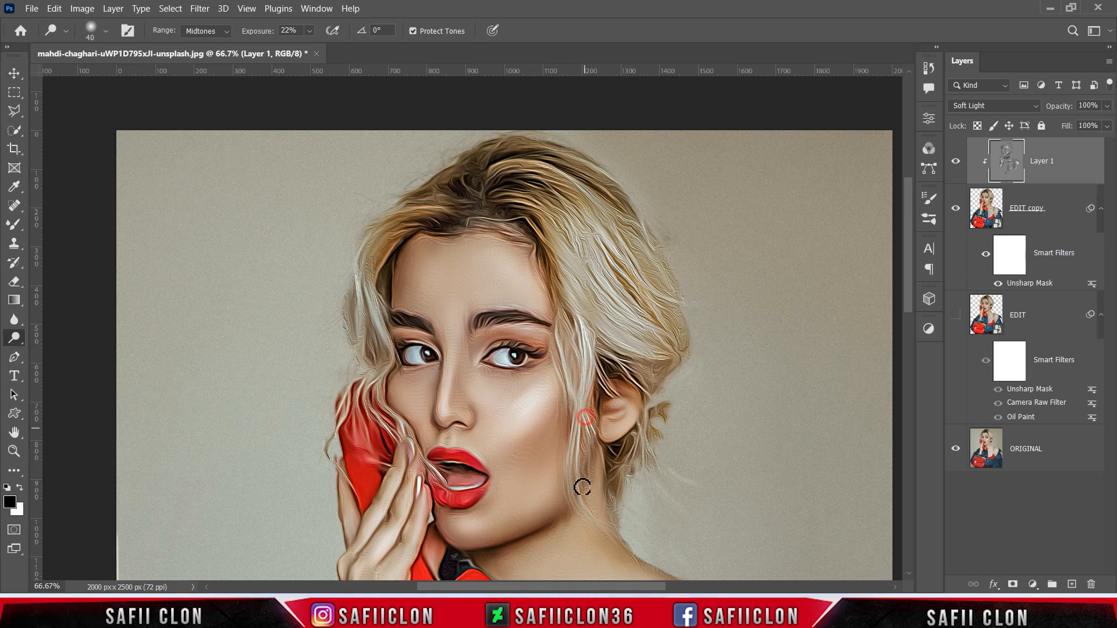
key("bracketright")
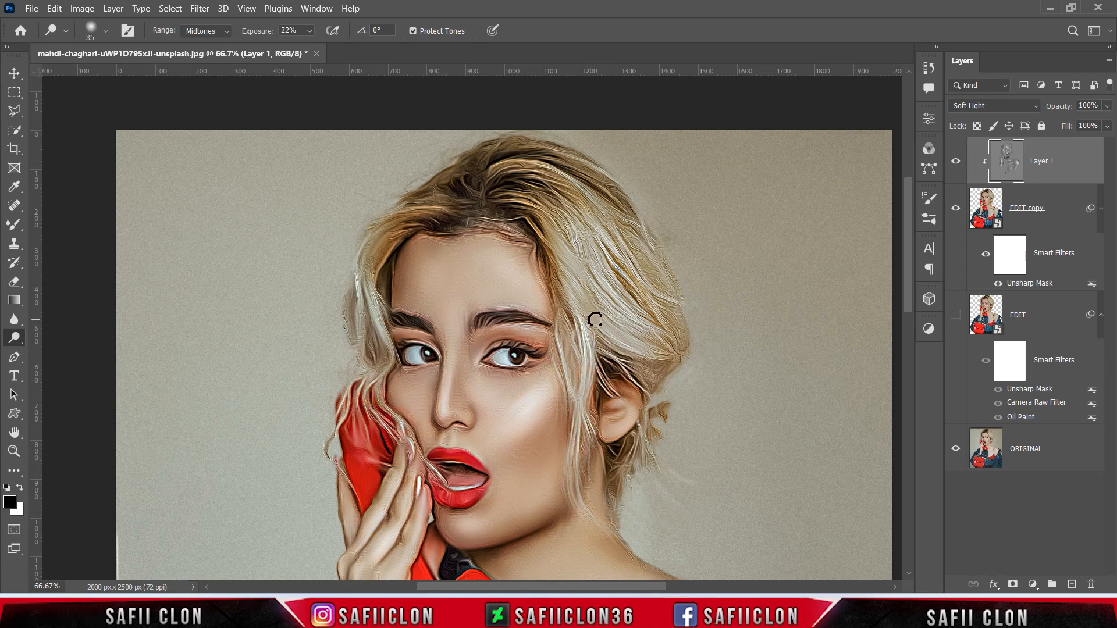
left_click_drag(637, 265, 650, 278)
mouse_move(518, 161)
left_mouse_down()
mouse_move(534, 198)
mouse_move(534, 216)
mouse_move(441, 208)
mouse_move(440, 197)
mouse_move(538, 229)
mouse_move(405, 234)
left_mouse_up()
left_click_drag(567, 156, 681, 311)
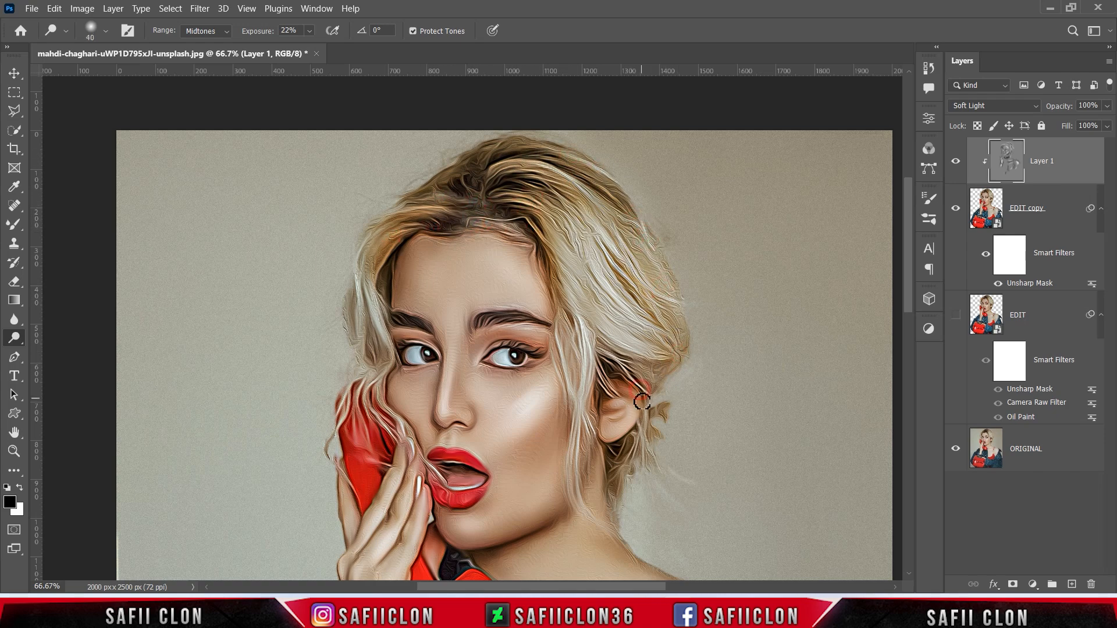
key("ctrl+minus")
key("ctrl+minus")
scroll(674, 330, "down", 4)
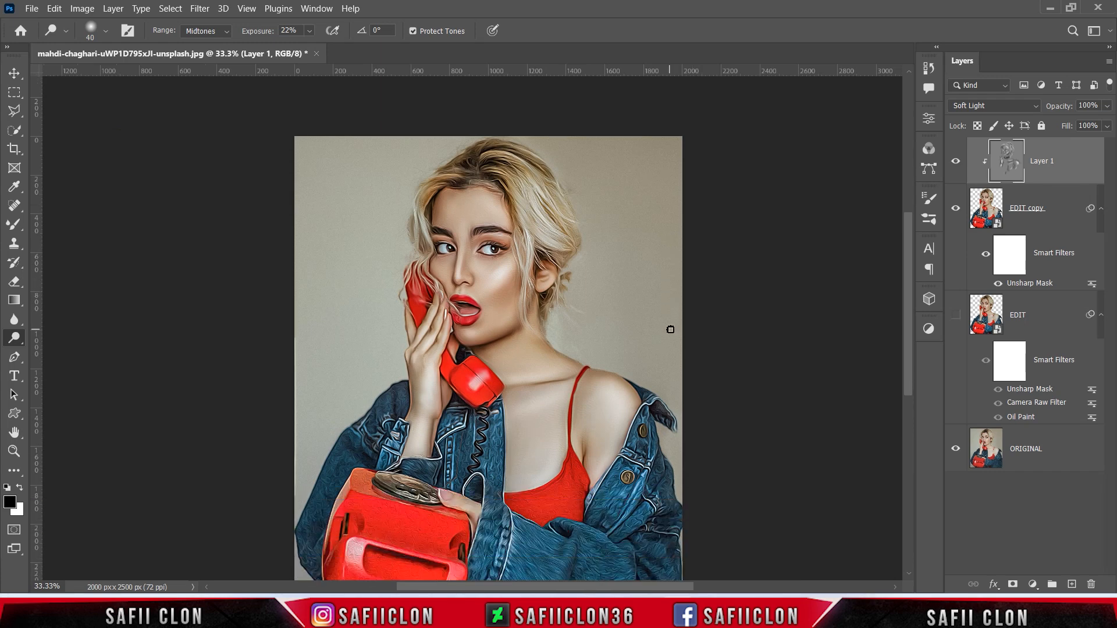
left_click(956, 163)
left_click(956, 164)
left_click(957, 166)
left_click(957, 167)
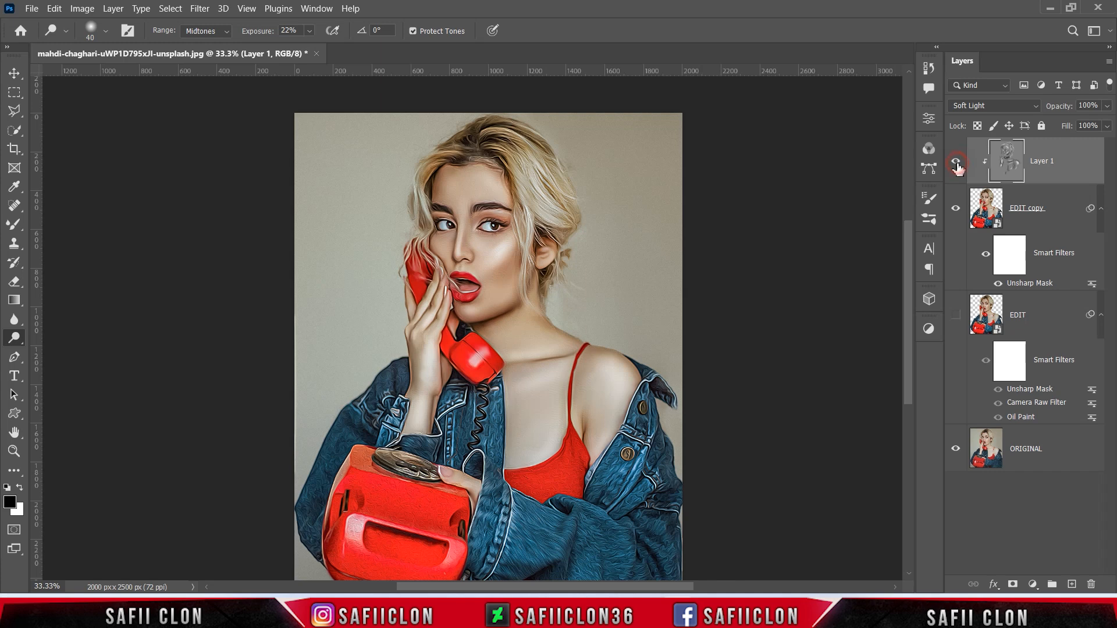
left_click(957, 165)
left_click(956, 166)
left_click(956, 166)
left_click(957, 166)
- Add a Curves adjustment layer with a midpoint and a highlight point mapping 185 to 205
left_click(1032, 584)
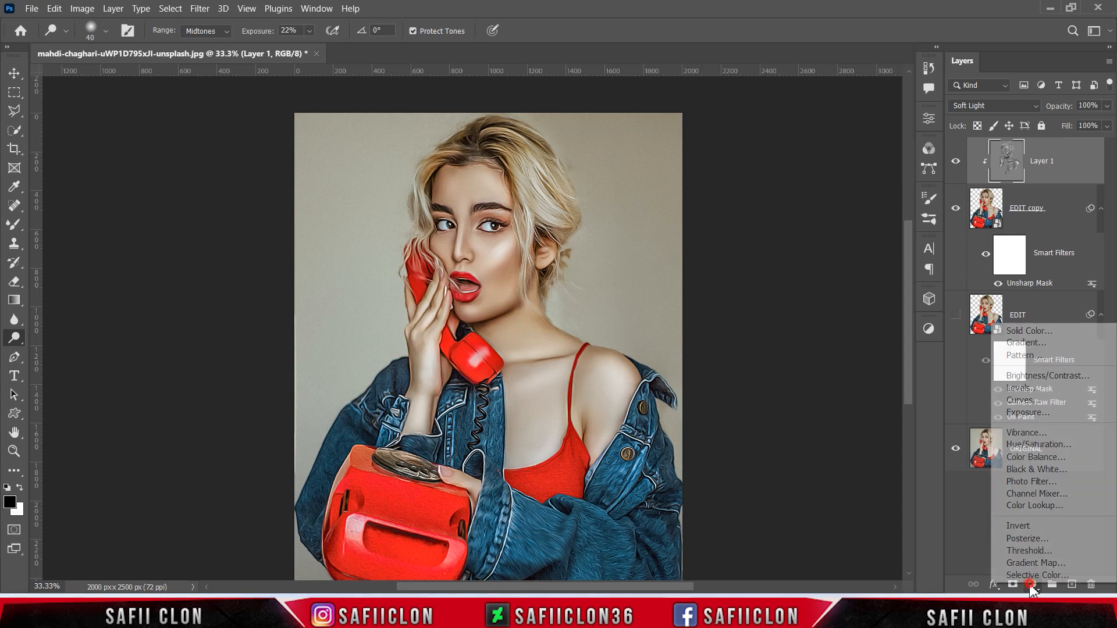
left_click(1024, 400)
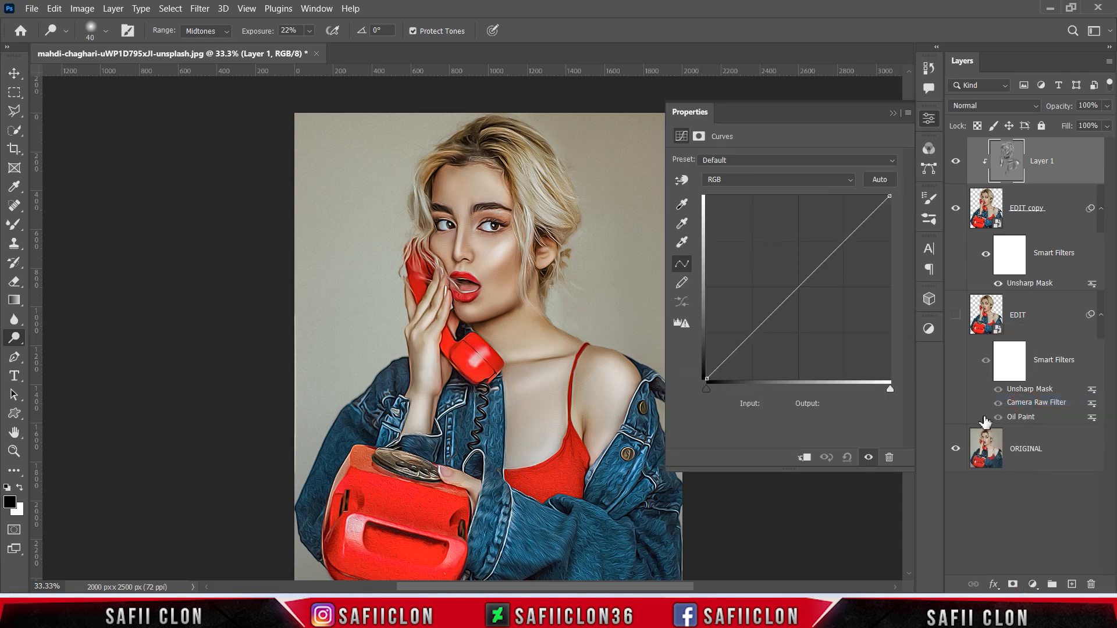
left_click(799, 286)
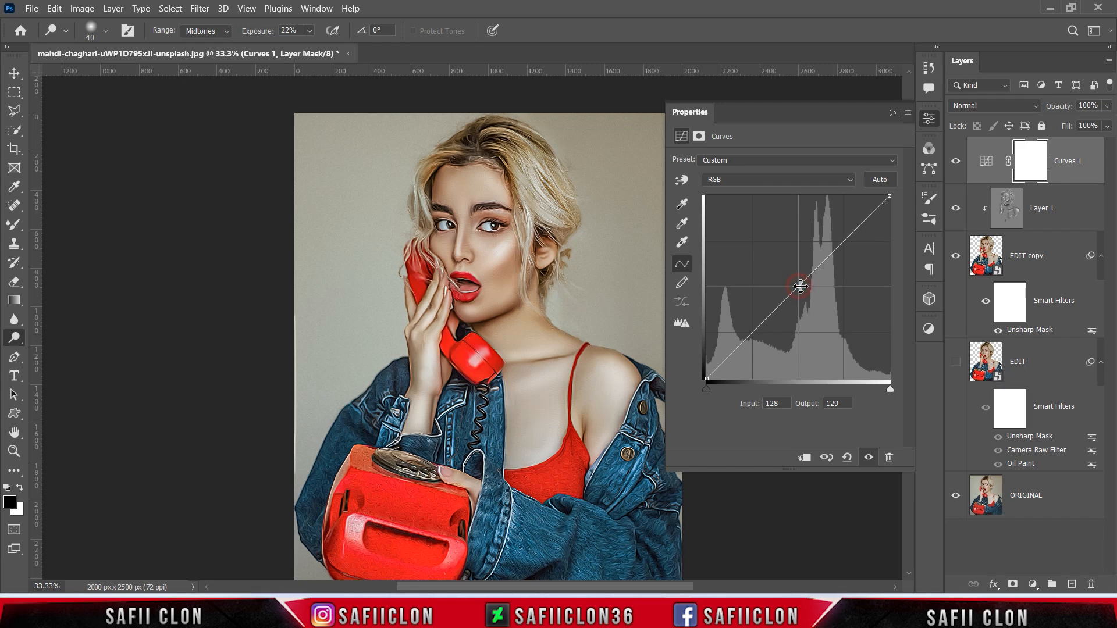
left_click(772, 403)
left_click(841, 404)
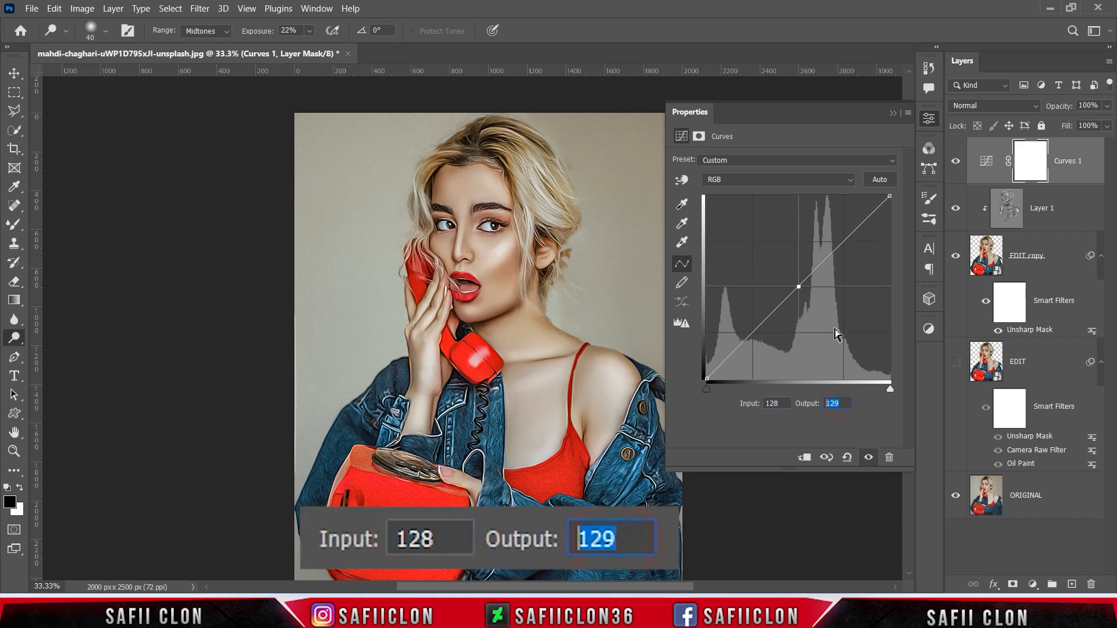
left_click(844, 243)
left_click(775, 403)
type("185")
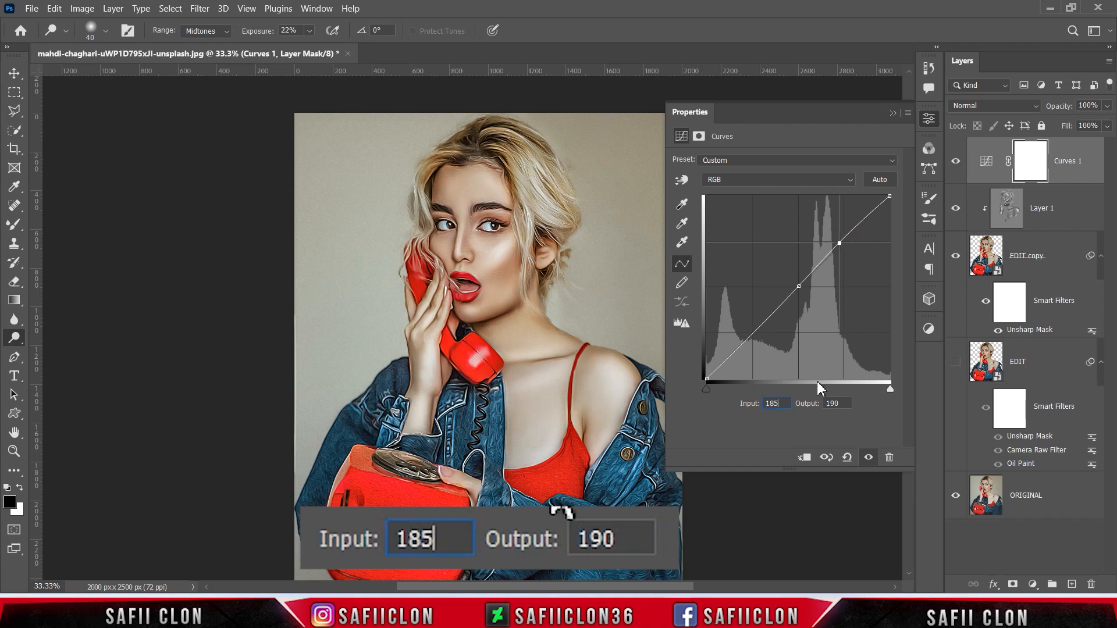
left_click(835, 403)
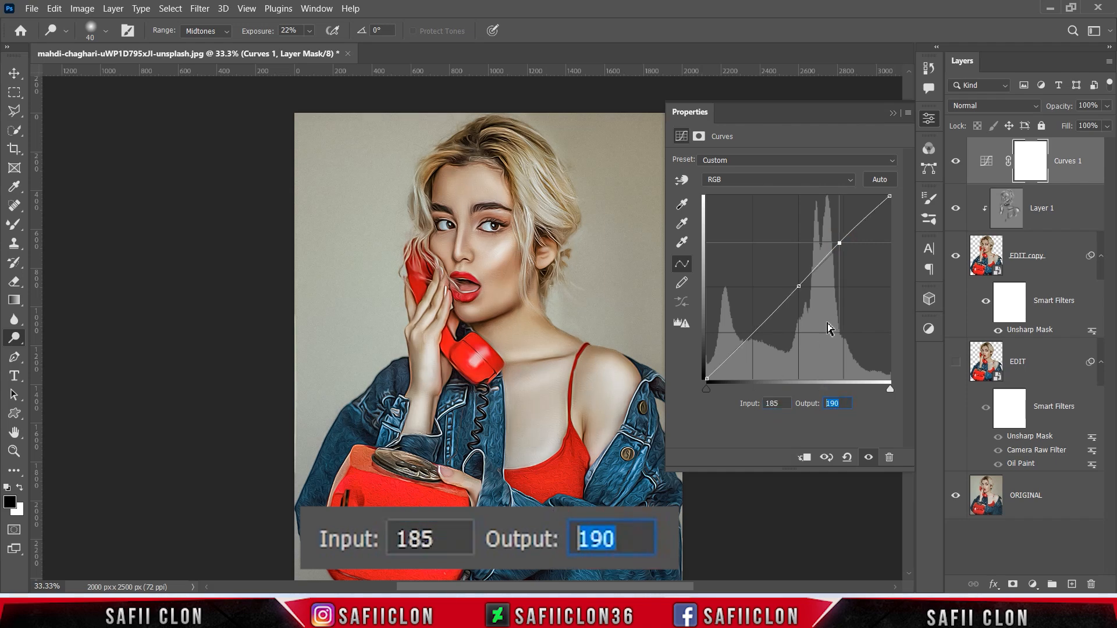
type("205")
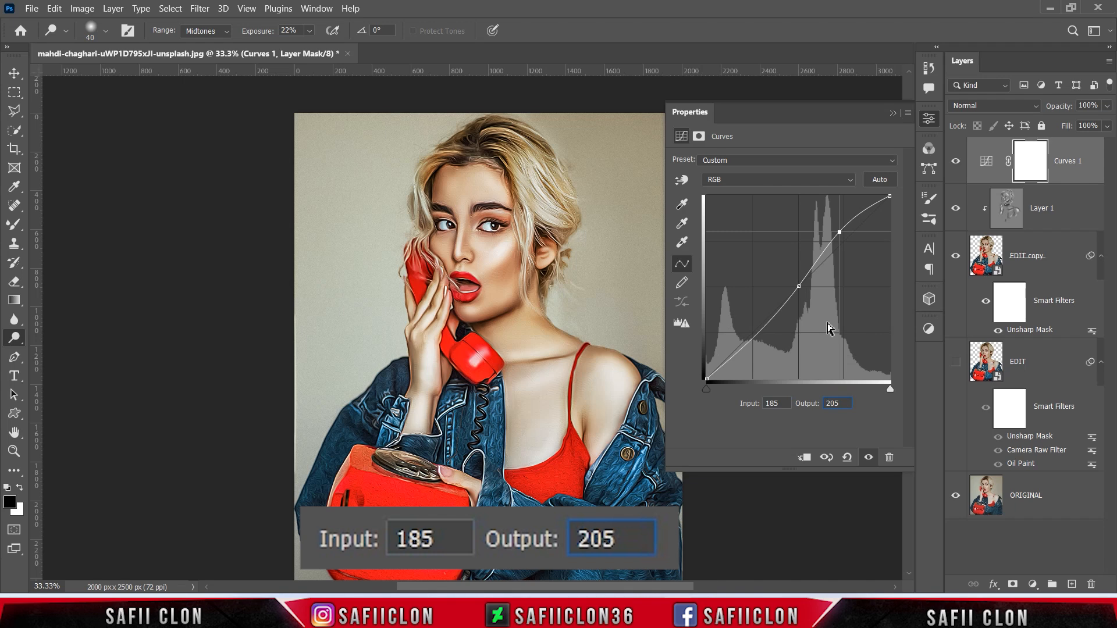
- Add shadow curve points mapping 71 to 63 and 33 to 31
left_click(765, 326)
left_click(771, 402)
type("71")
left_click(837, 403)
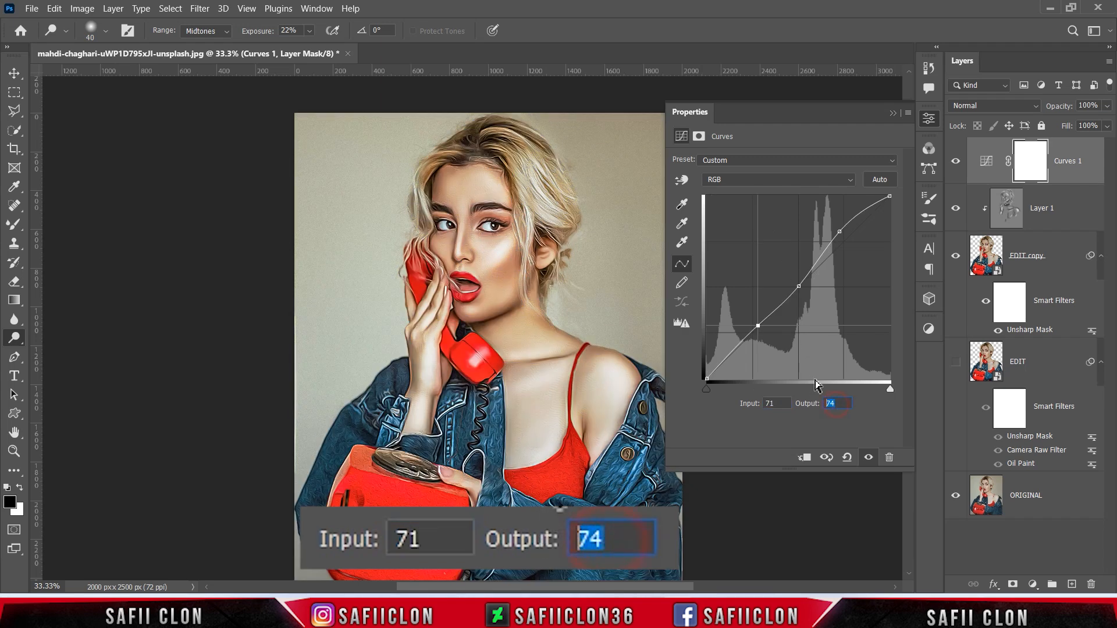
type("63")
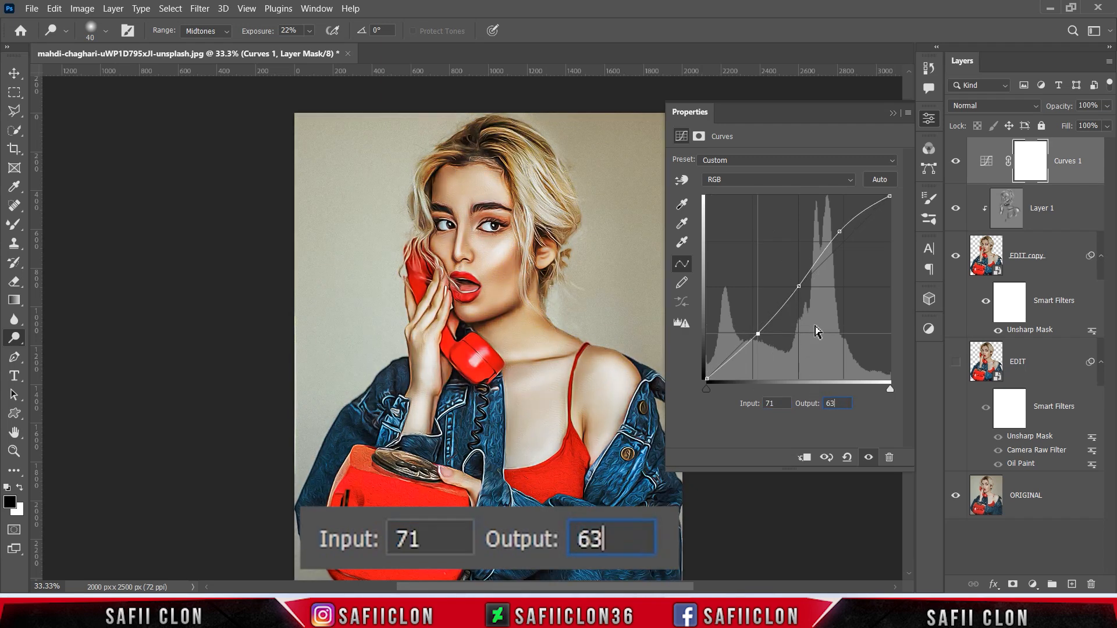
left_click(732, 356)
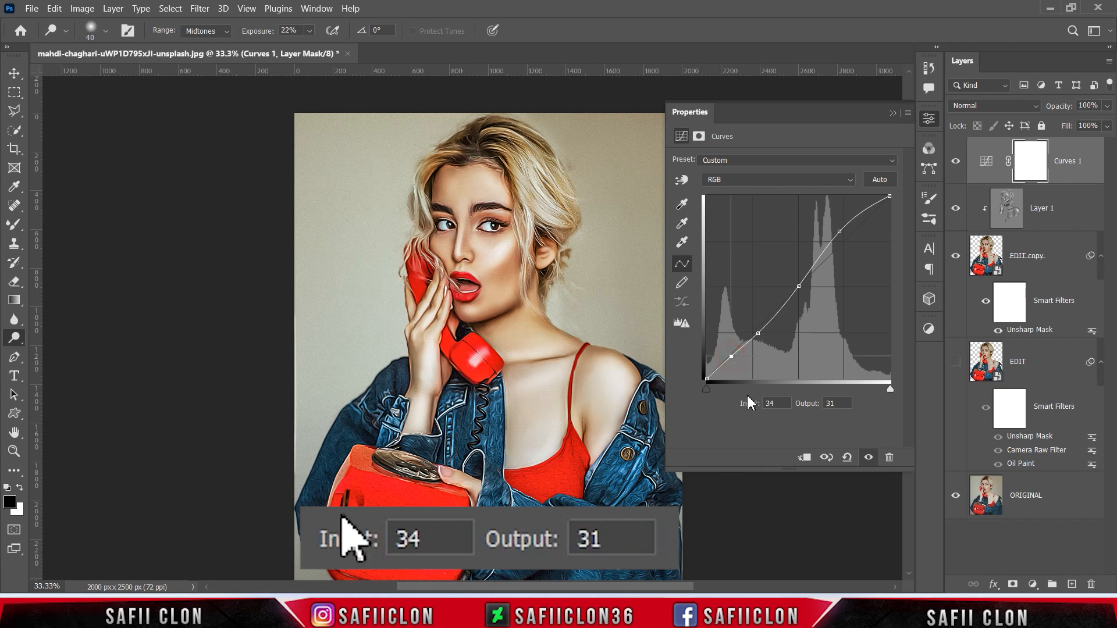
double_click(777, 403)
type("33")
key("Tab")
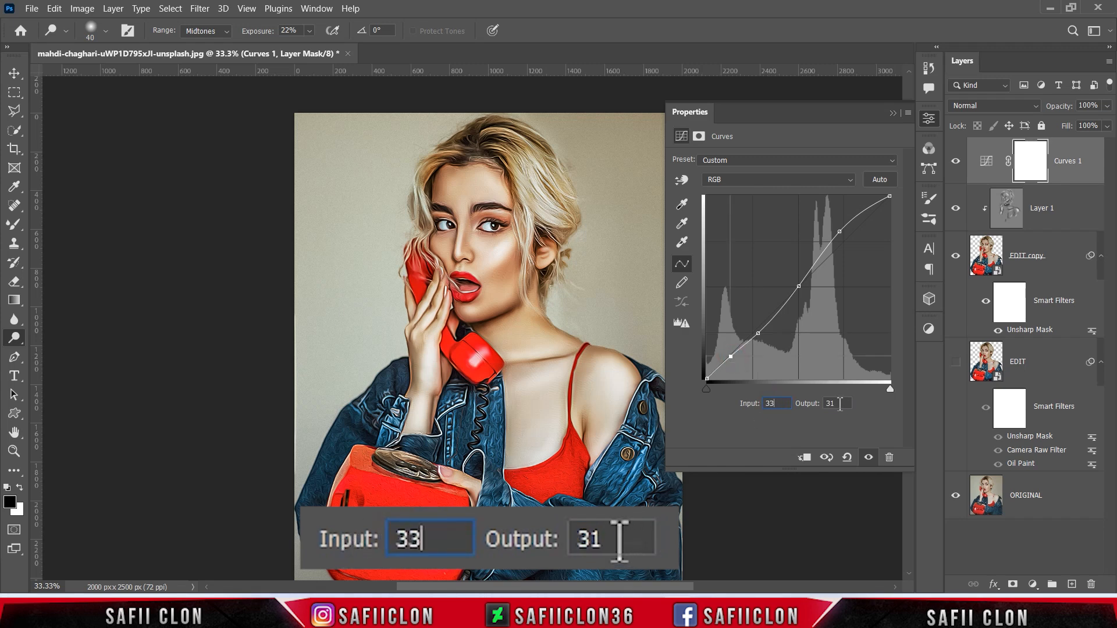
- Raise the black endpoint output to 16 and compare Curves 1 on and off
left_click(706, 379)
double_click(776, 404)
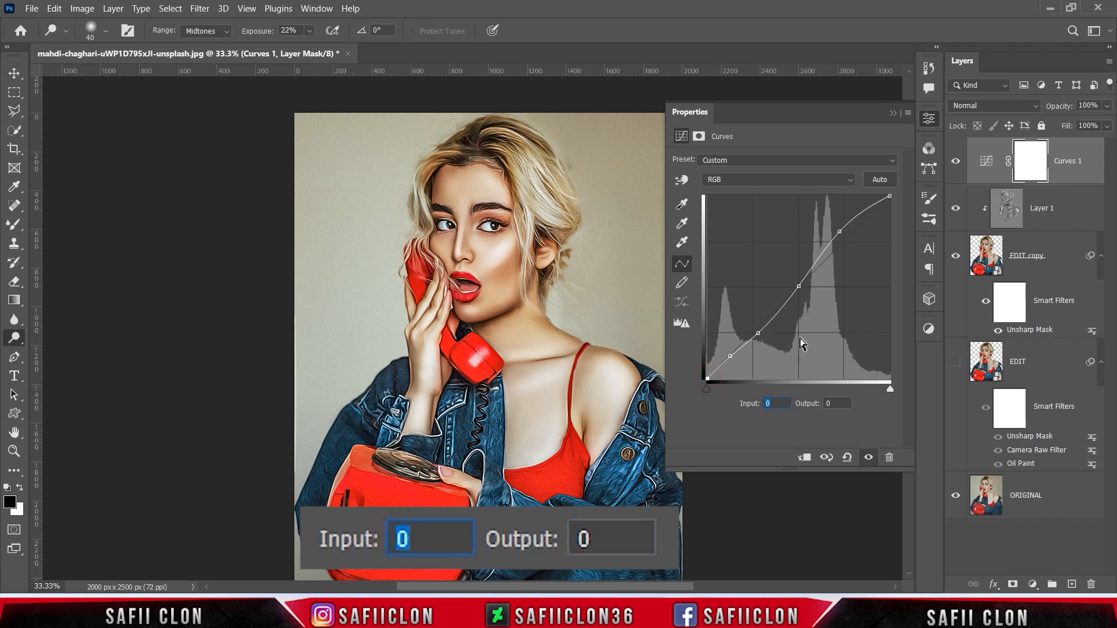
double_click(829, 403)
type("16")
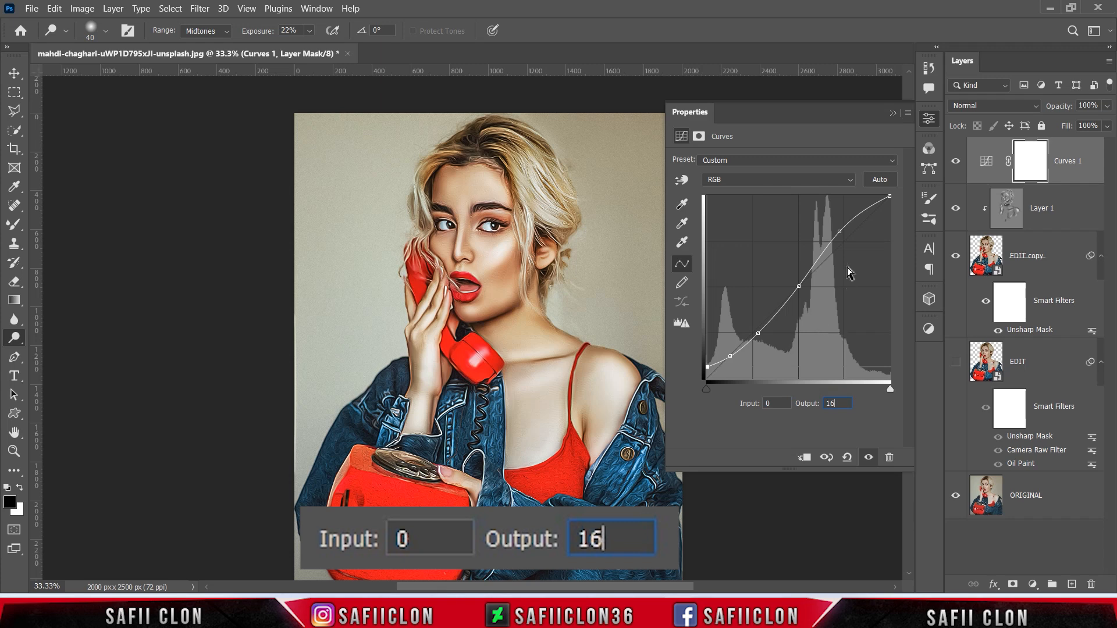
left_click(893, 114)
left_click(956, 163)
left_click(956, 163)
left_click(956, 163)
left_click(956, 163)
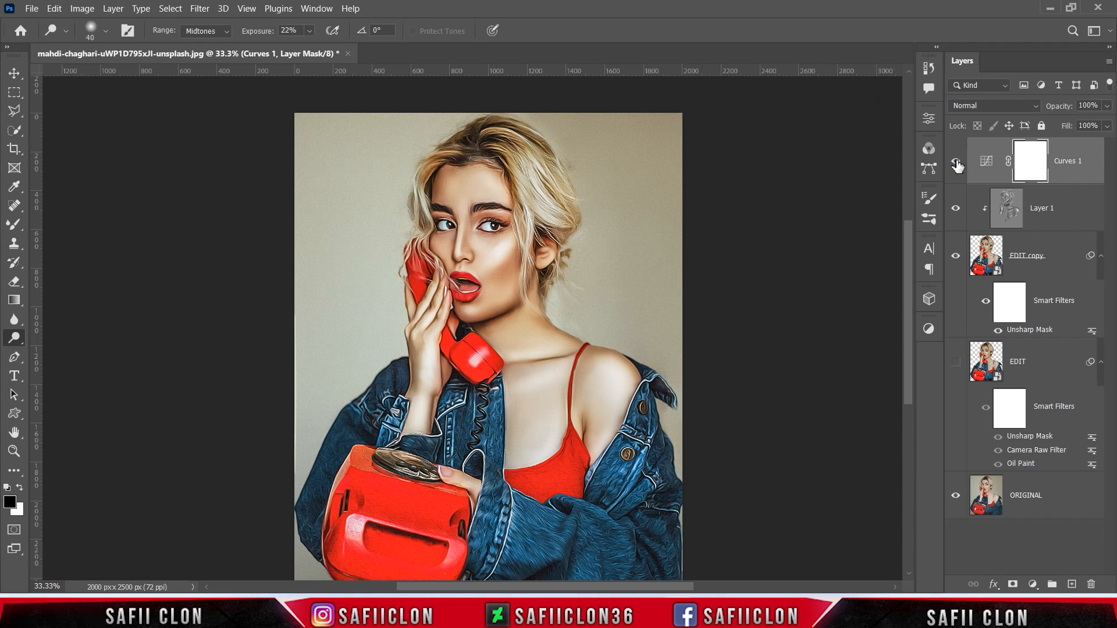
- Add an Exposure layer at -0.09 exposure, +0.0168 offset and 1.07 gamma, comparing before and after
left_click(1032, 584)
left_click(1028, 409)
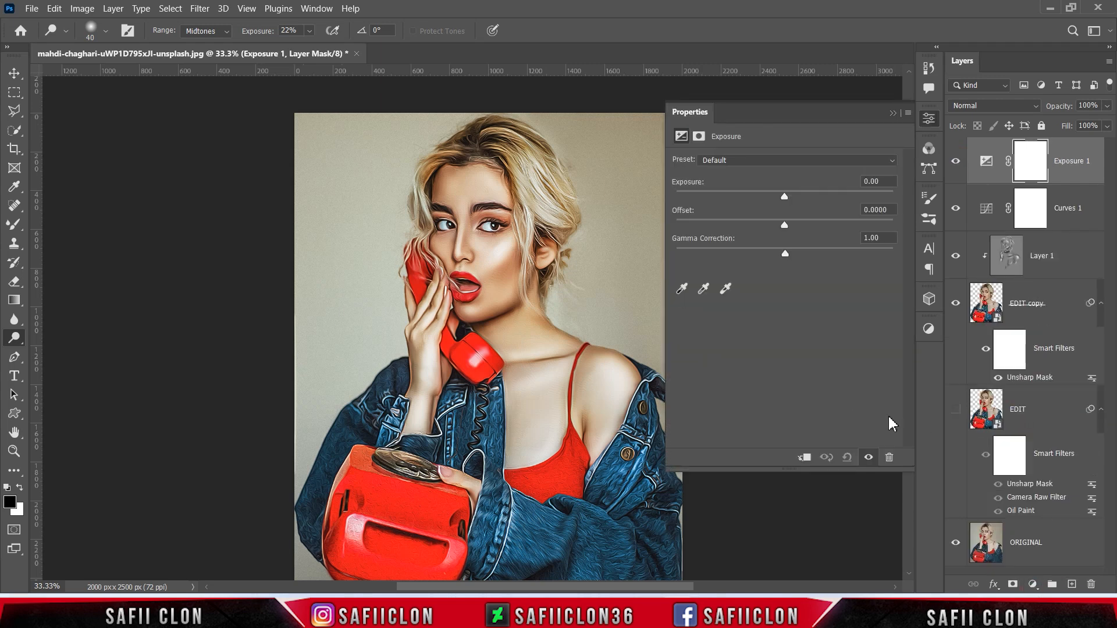
left_click_drag(784, 197, 783, 195)
left_click_drag(784, 225, 788, 224)
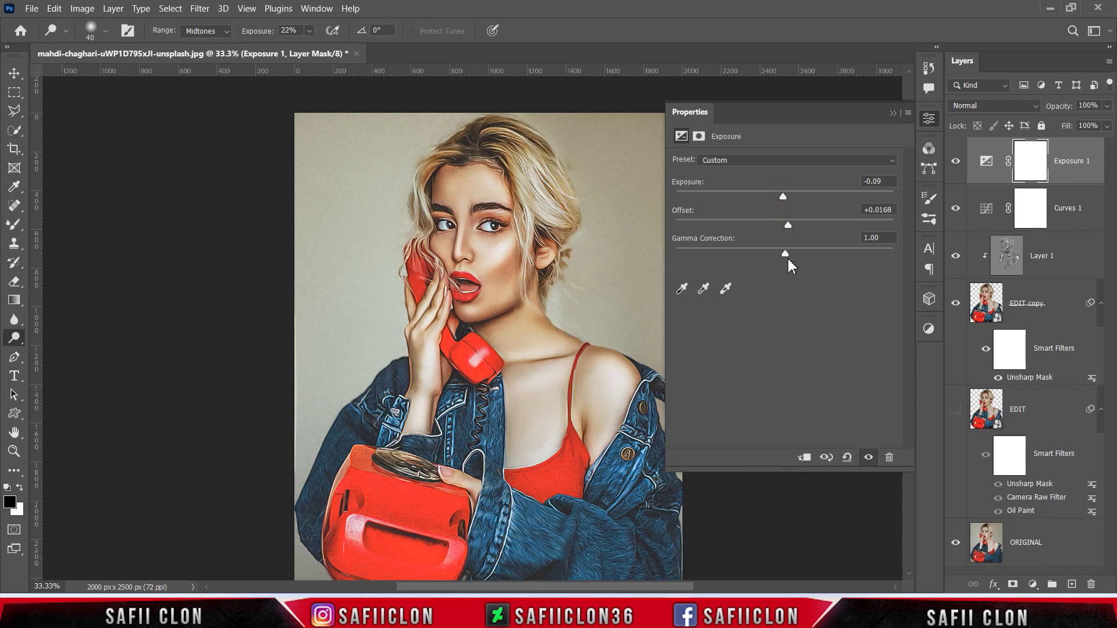
left_click_drag(784, 252, 787, 252)
left_click(892, 113)
left_click(955, 163)
left_click(955, 163)
left_click(956, 163)
left_click(956, 164)
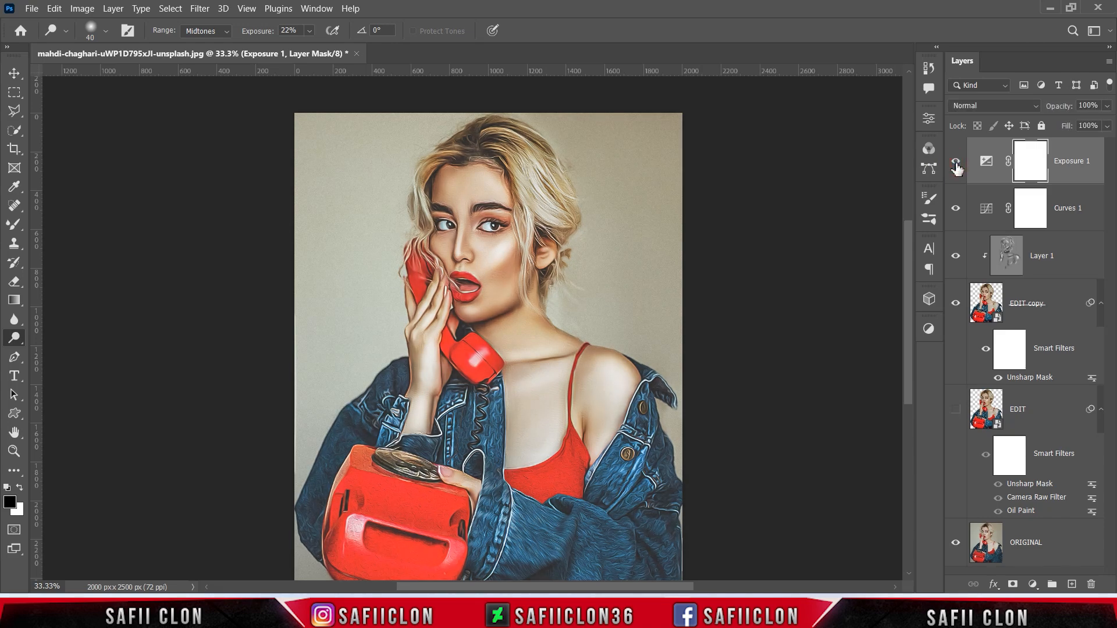
left_click(1034, 584)
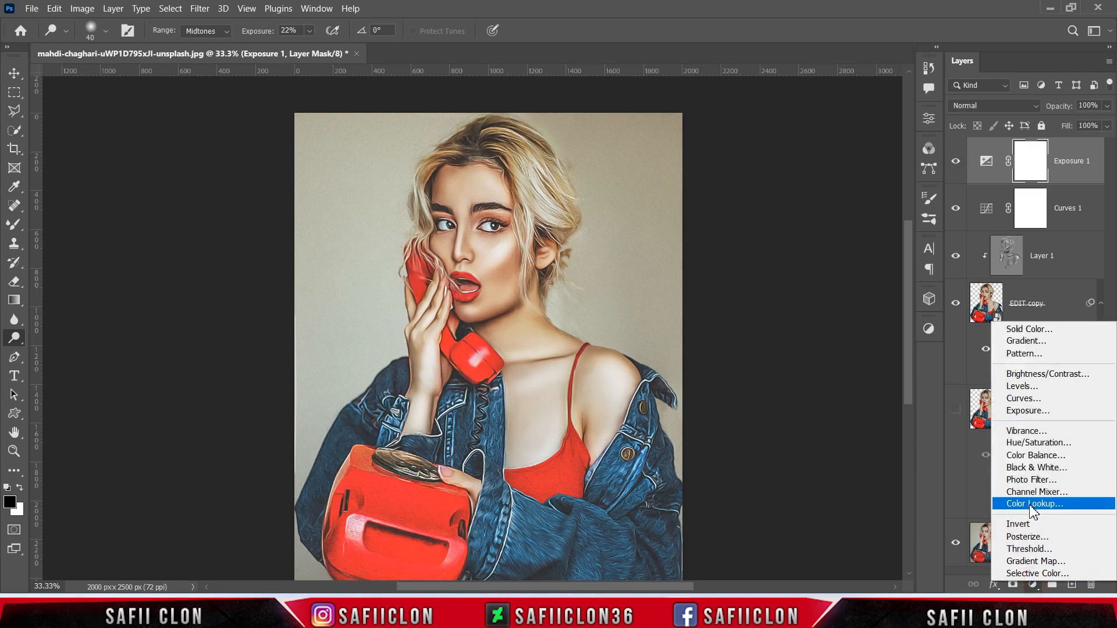
- Add a Selective Color layer and give the Reds more cyan and a little black
left_click(1036, 573)
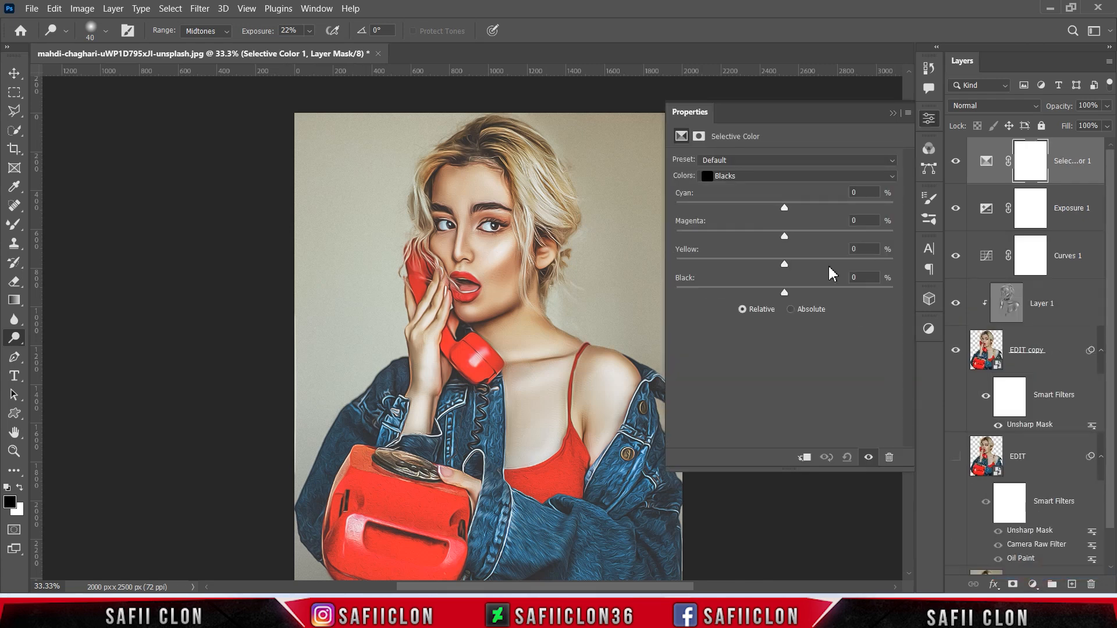
left_click(770, 176)
left_click(762, 189)
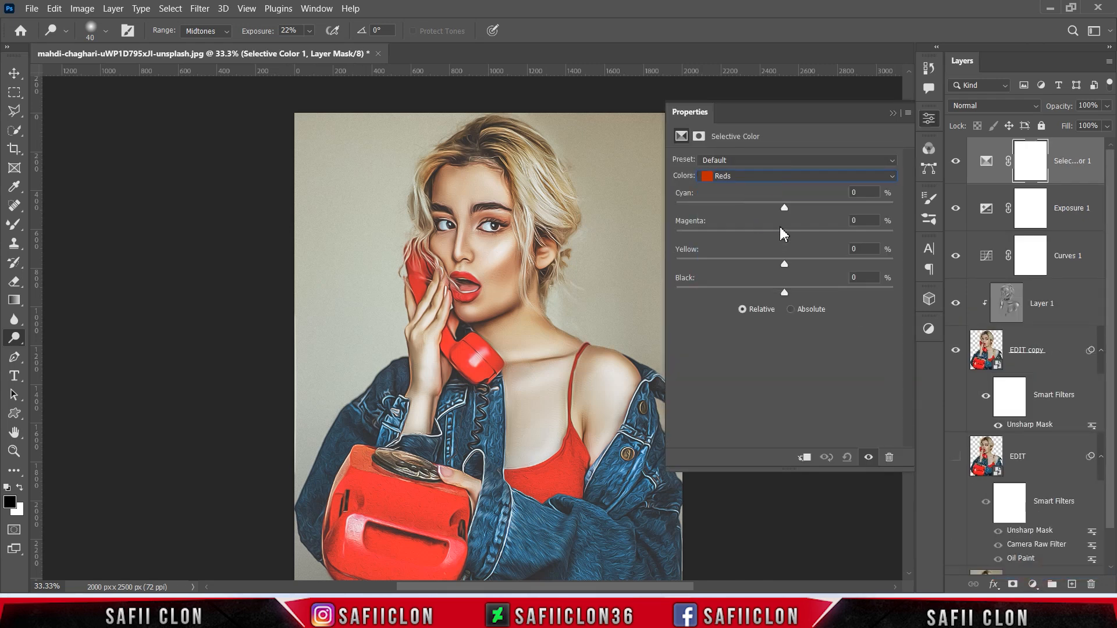
left_click_drag(787, 208, 805, 266)
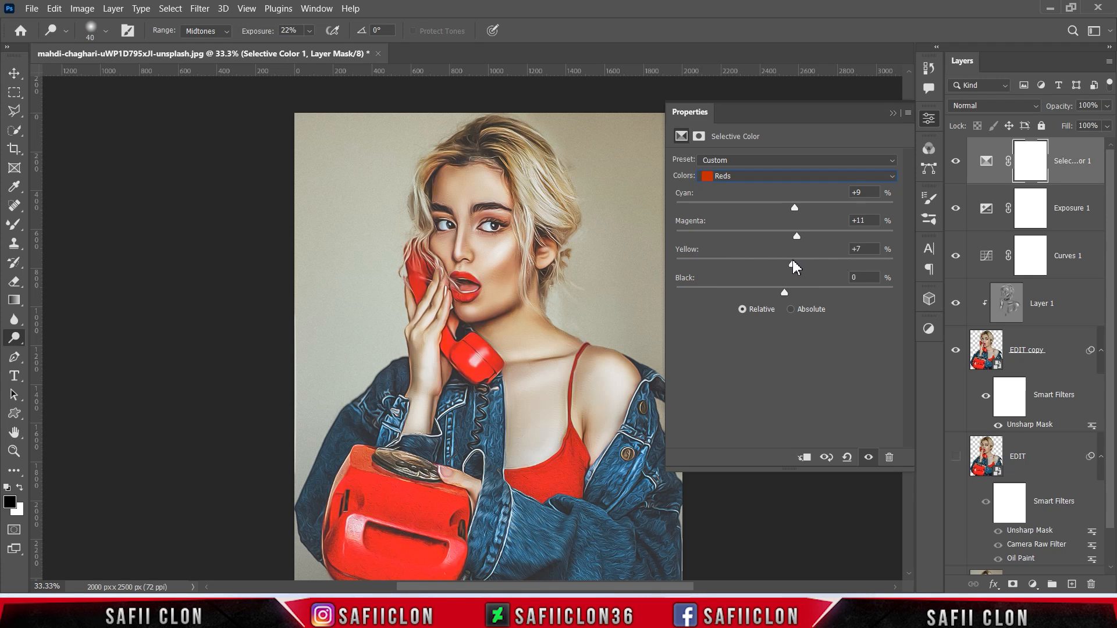
left_click_drag(791, 265, 795, 296)
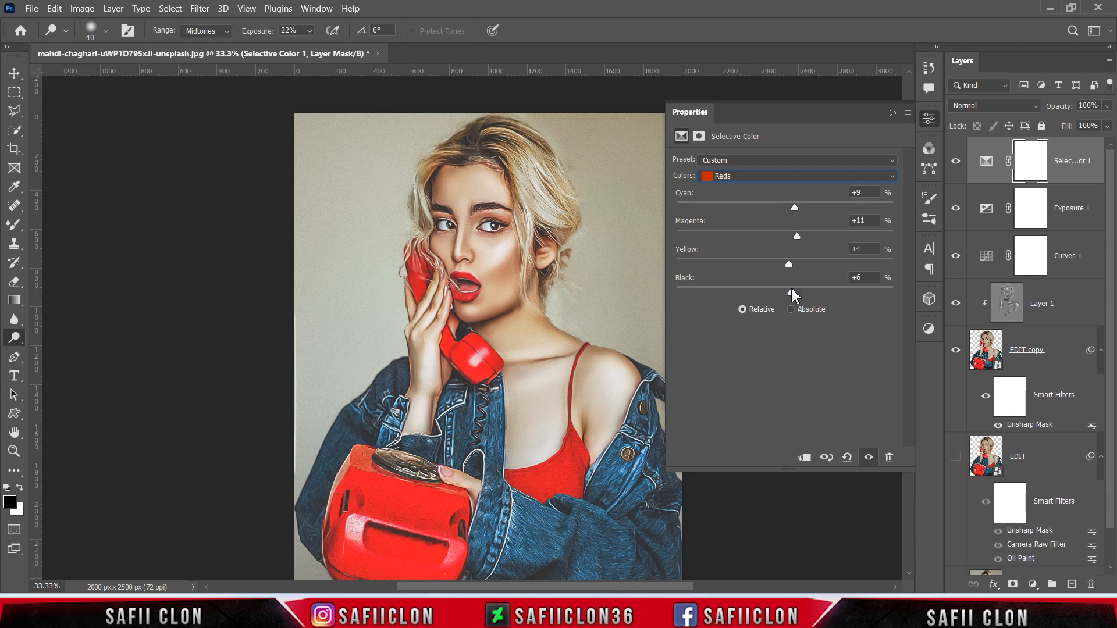
- Reduce cyan in the Yellows, and add magenta and adjust black in the Blues
left_click(793, 177)
left_click(766, 198)
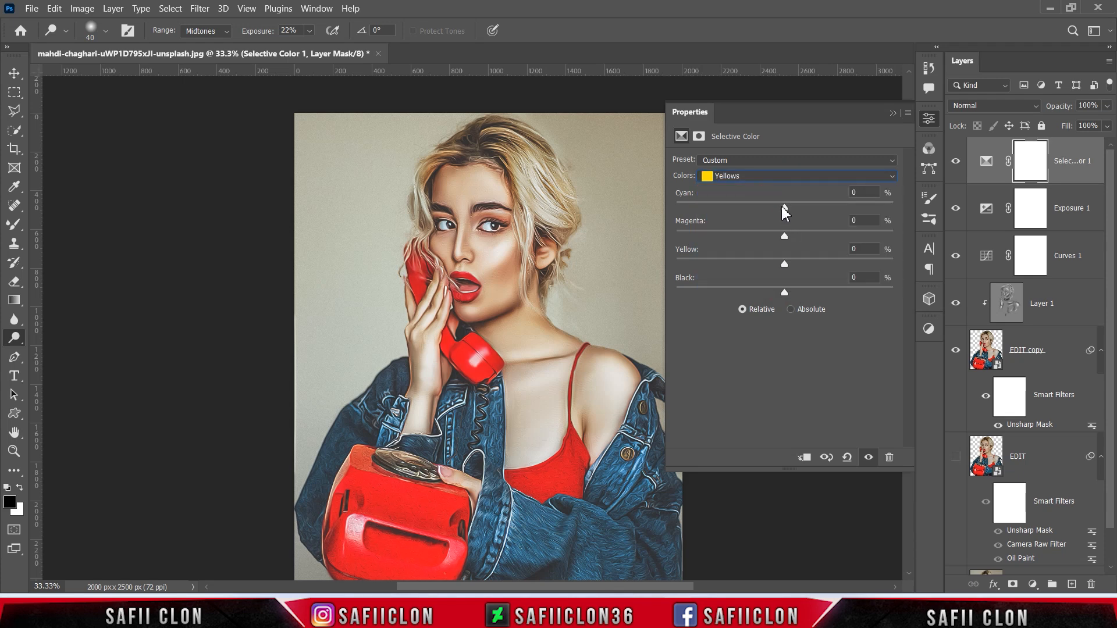
left_click_drag(818, 211, 761, 263)
left_click(778, 183)
left_click(746, 234)
left_click_drag(784, 237, 750, 260)
left_click_drag(784, 292, 797, 295)
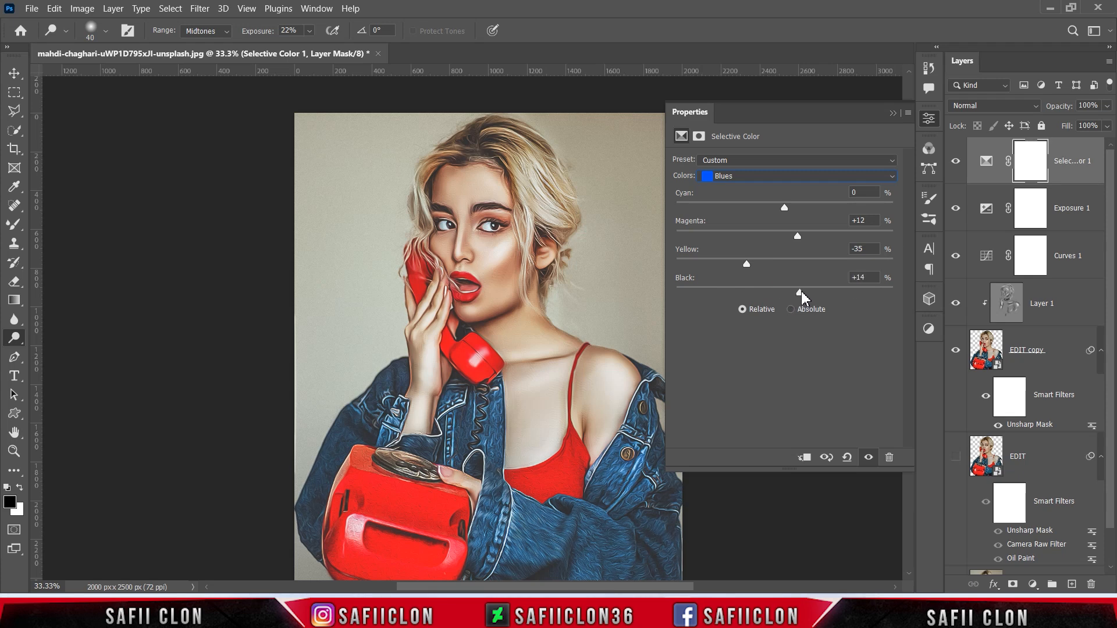
- Set Whites to Cyan +9, Magenta -7, Yellow -7, Black +11 and compare the layer on and off
left_click(785, 176)
left_click(735, 257)
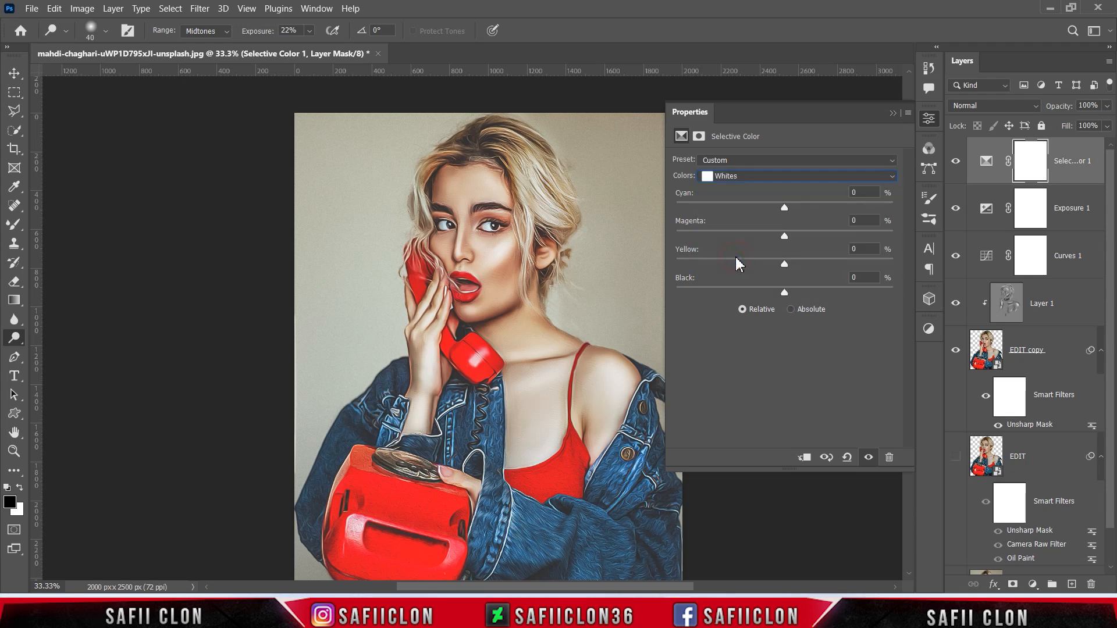
left_click_drag(797, 206, 774, 293)
mouse_move(781, 293)
left_mouse_down()
mouse_move(844, 290)
mouse_move(798, 285)
left_mouse_up()
left_click(892, 114)
left_click(955, 163)
left_click(956, 164)
left_click(956, 164)
left_click(956, 164)
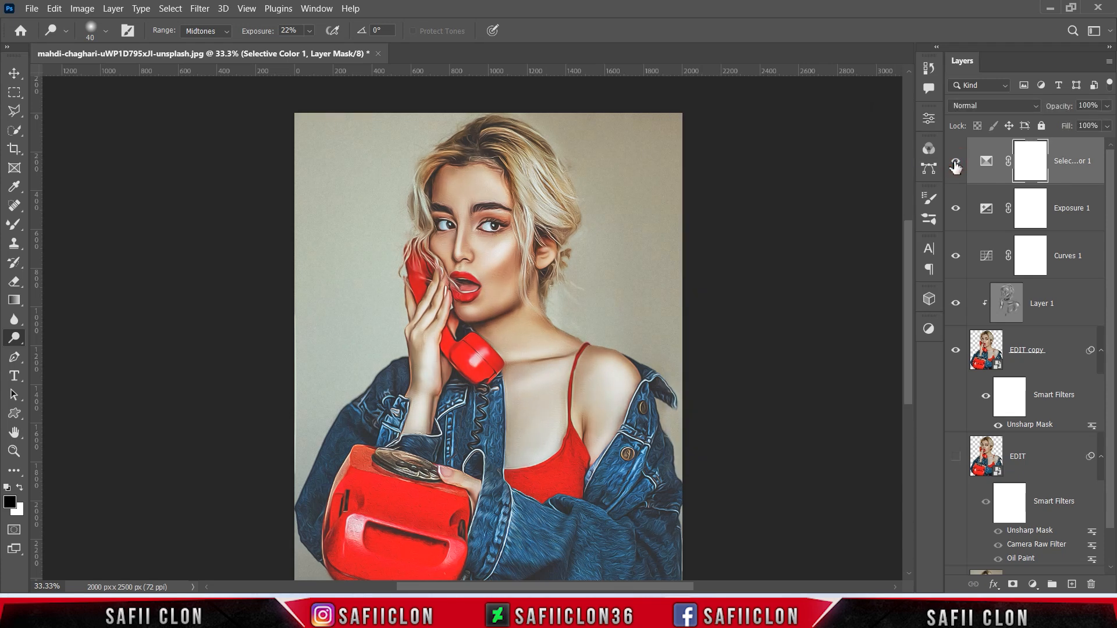
left_click(1033, 584)
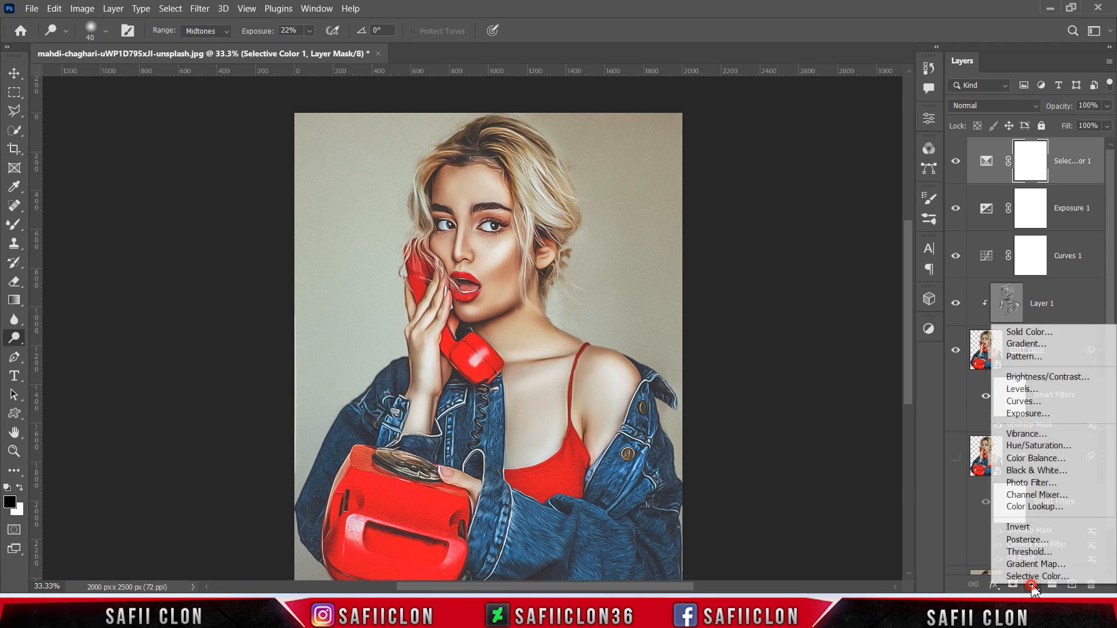
- Add a Color Lookup layer using the Fuji F125 Kodak 2395 LUT and compare it on and off
left_click(1034, 507)
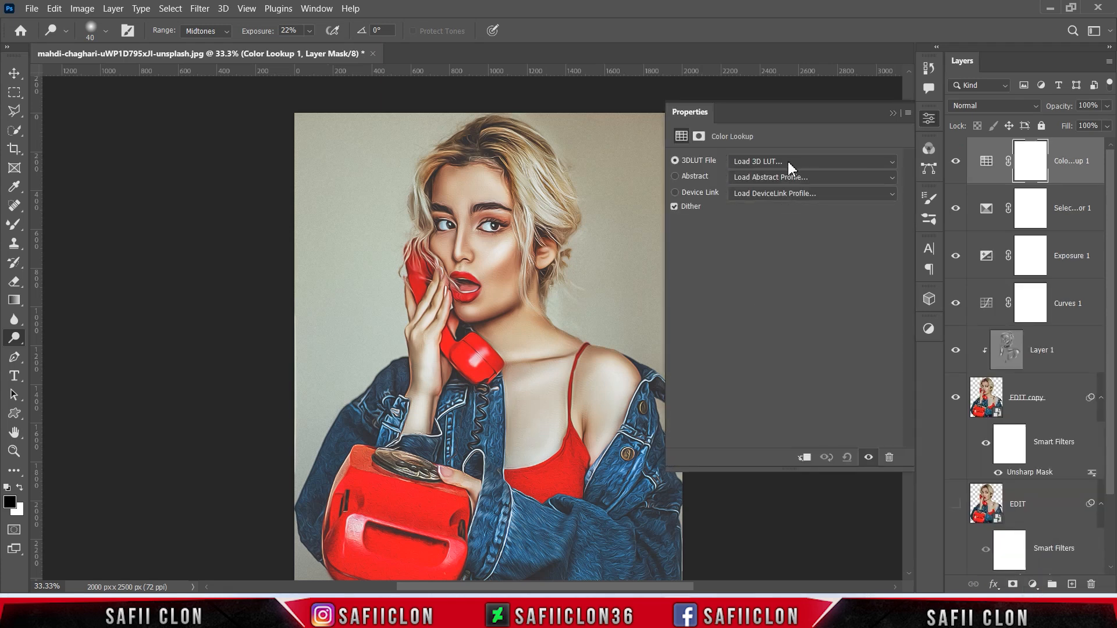
left_click(789, 163)
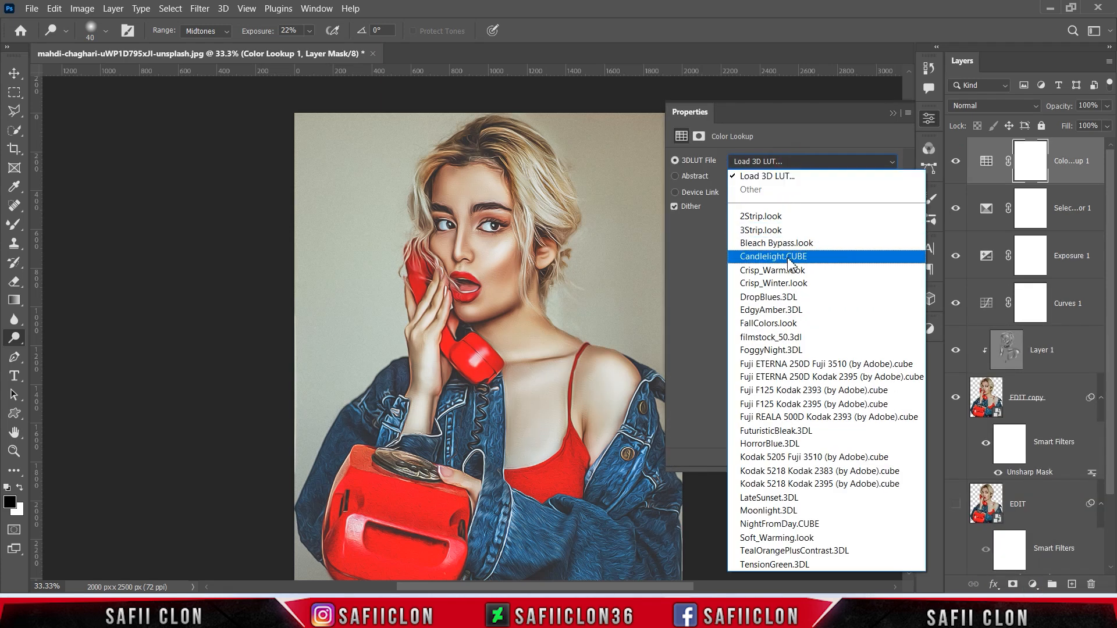
left_click(798, 404)
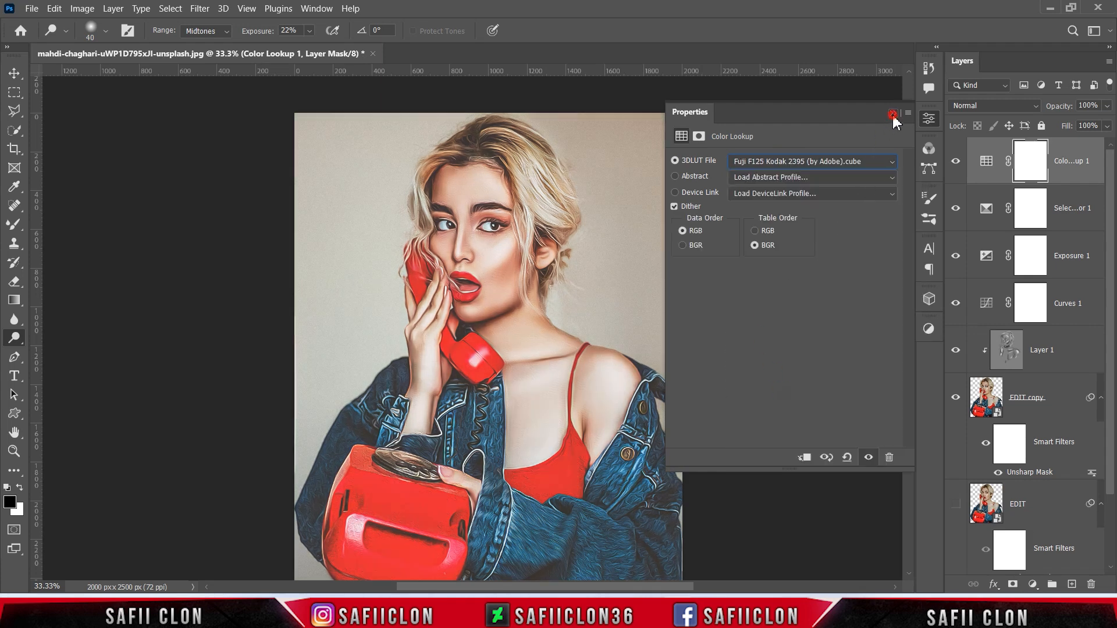
left_click(893, 115)
left_click(956, 164)
left_click(957, 166)
left_click(957, 166)
left_click(957, 166)
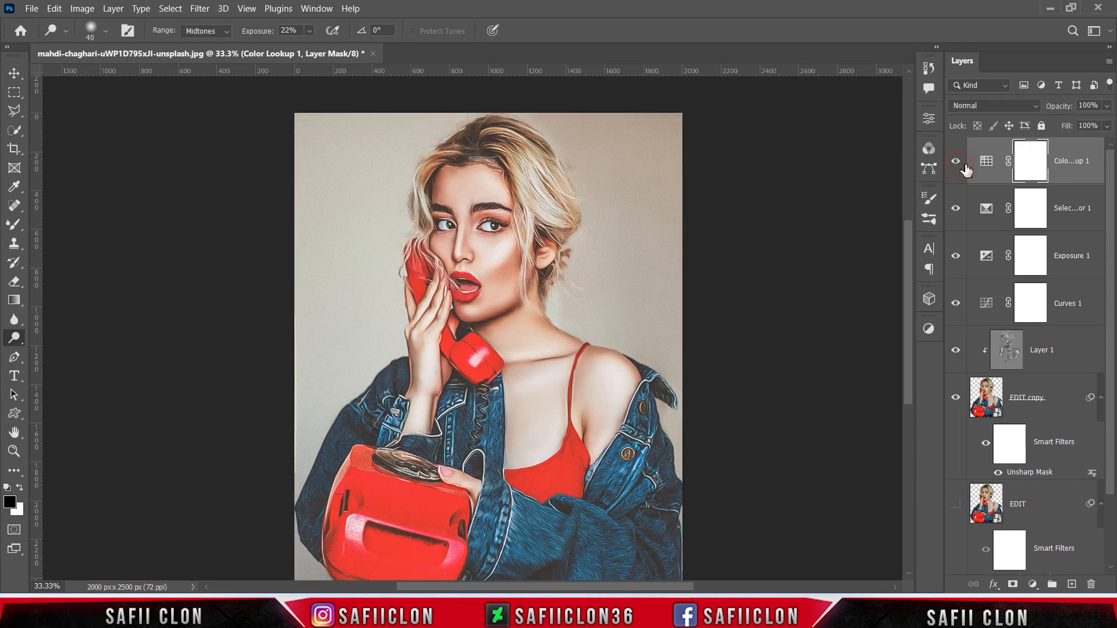
left_click(1075, 159)
- Lower the Color Lookup 1 fill to 60% and select all layers down to EDIT
left_click(1107, 126)
left_click_drag(1105, 142, 1082, 142)
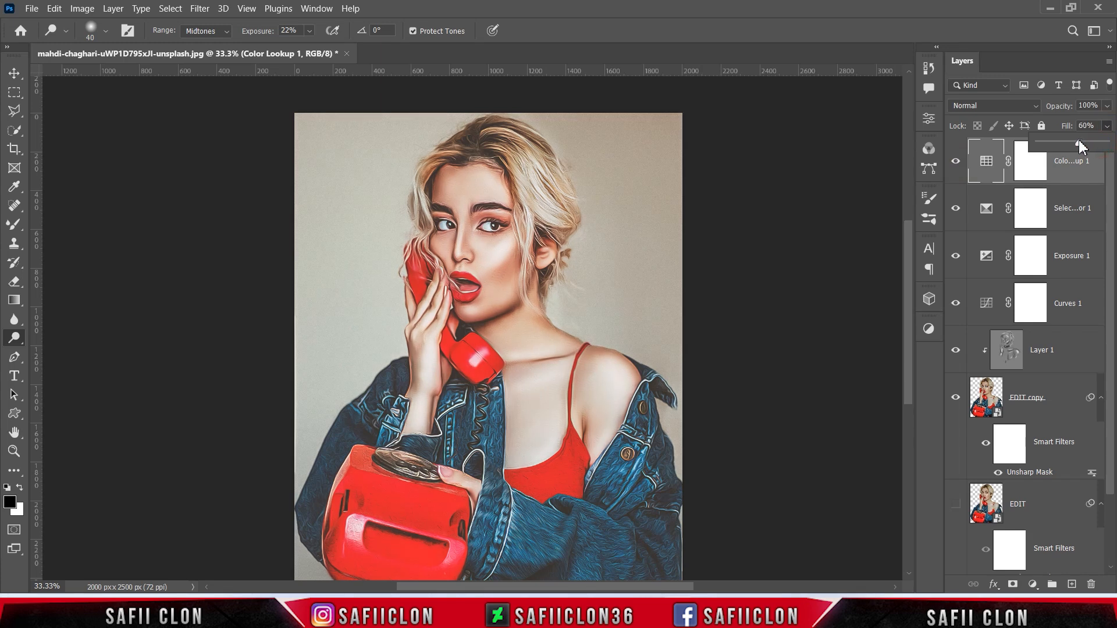
left_click(1089, 158)
left_click(1083, 146)
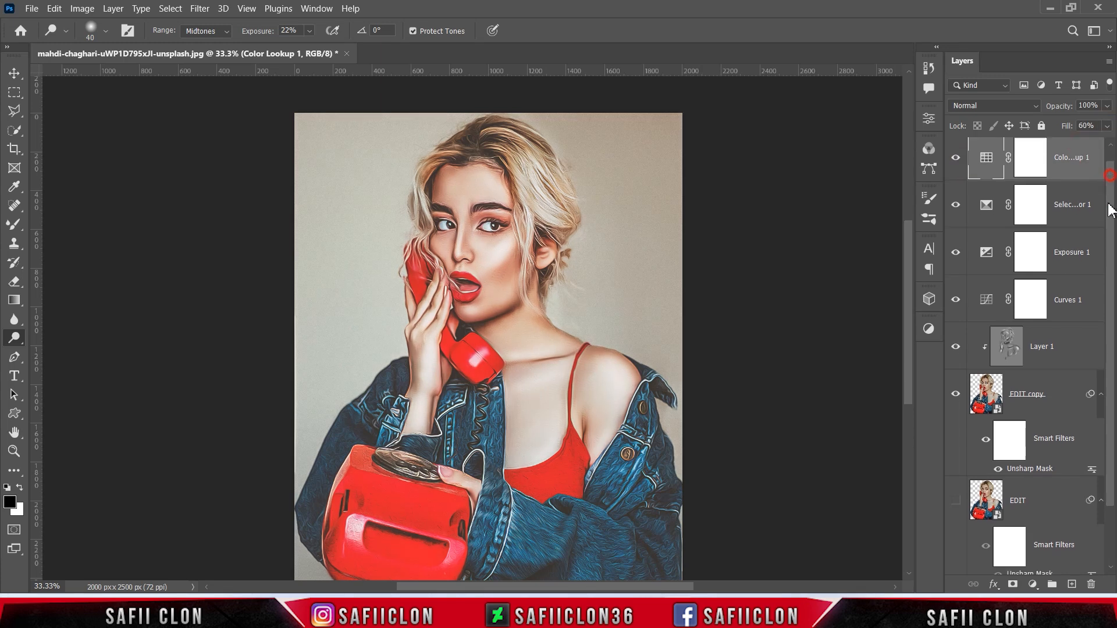
scroll(1070, 407, "down", 2)
left_click(1053, 426, "shift")
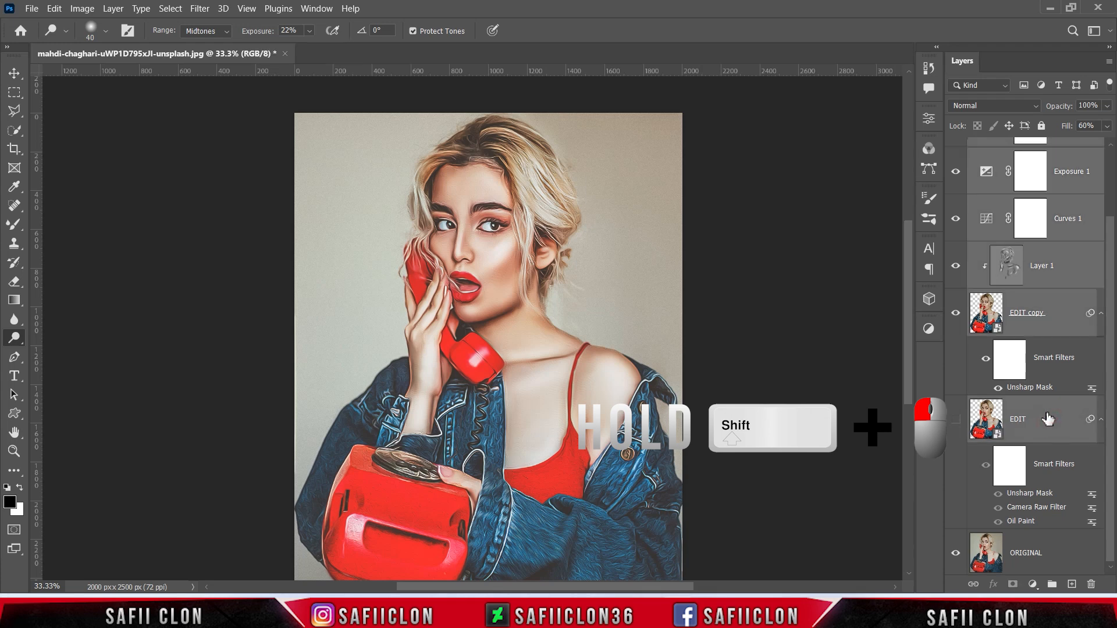
- Group the selected layers into a group named EDIT and toggle it against the original
right_click(1054, 426)
left_click(909, 66)
type("EDIT")
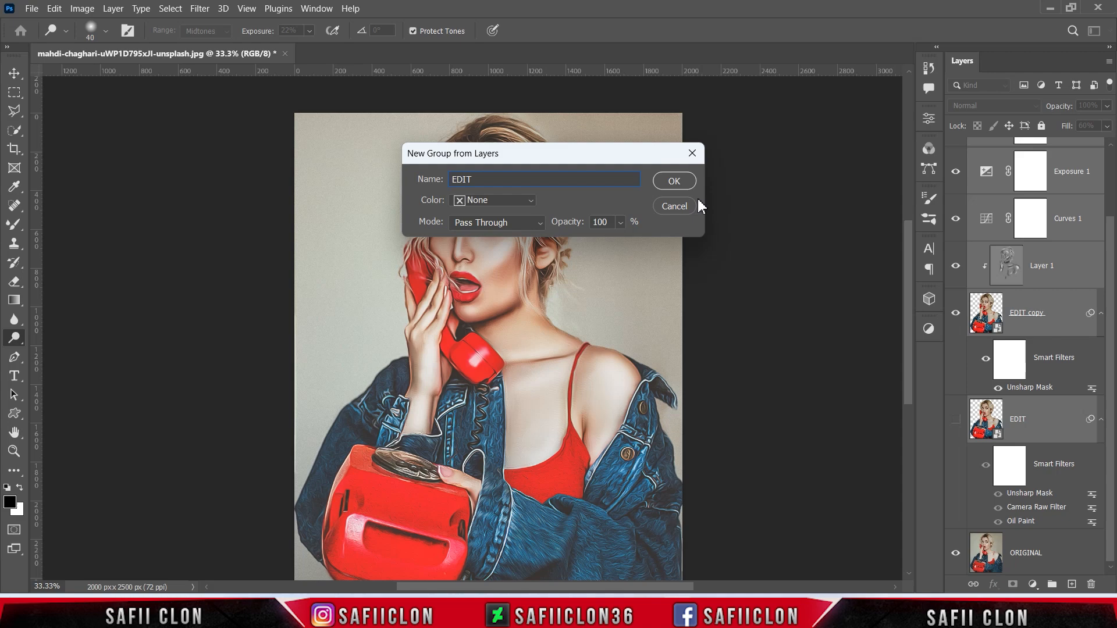
left_click(678, 181)
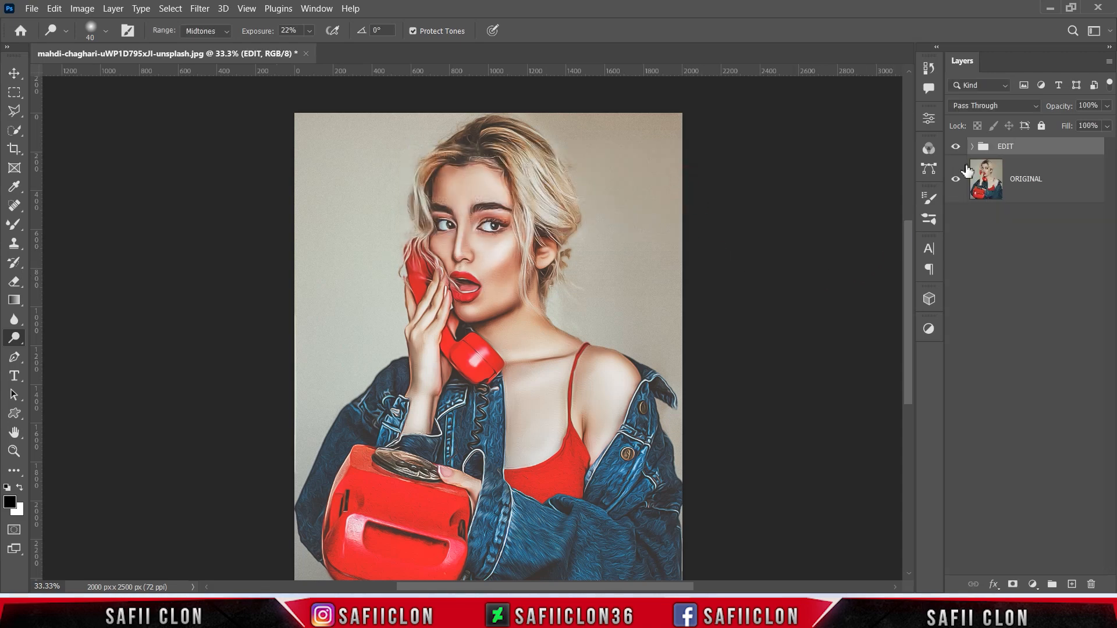
left_click(956, 147)
left_click(955, 147)
left_click(957, 147)
left_click(956, 147)
key("ctrl+plus")
key("ctrl+plus")
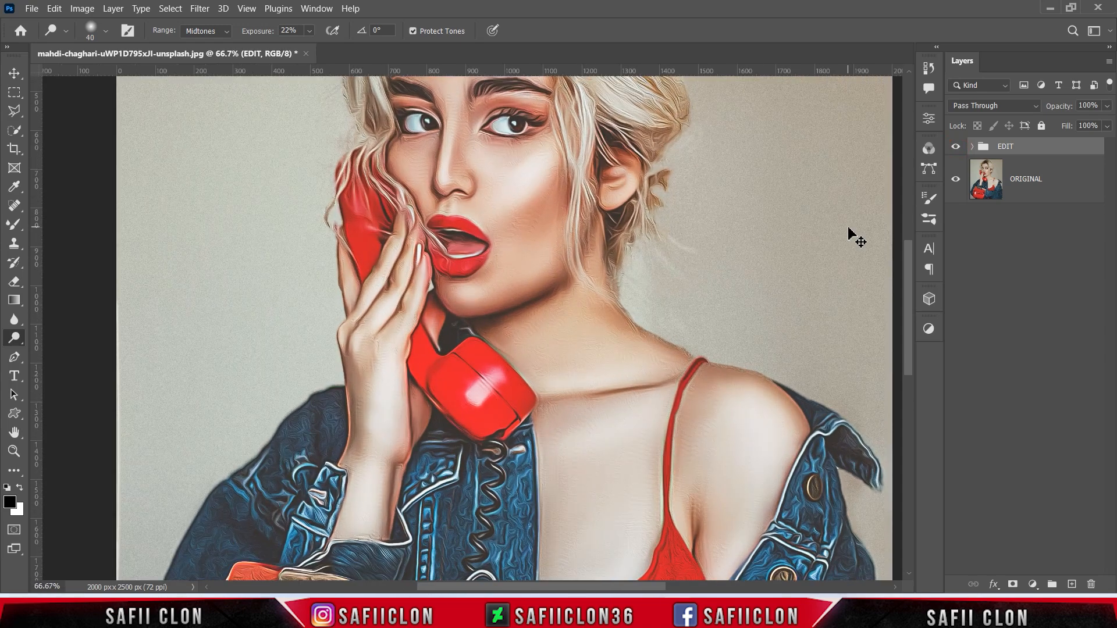
scroll(848, 237, "up", 5)
key("ctrl+minus")
key("ctrl+minus")
key("ctrl+minus")
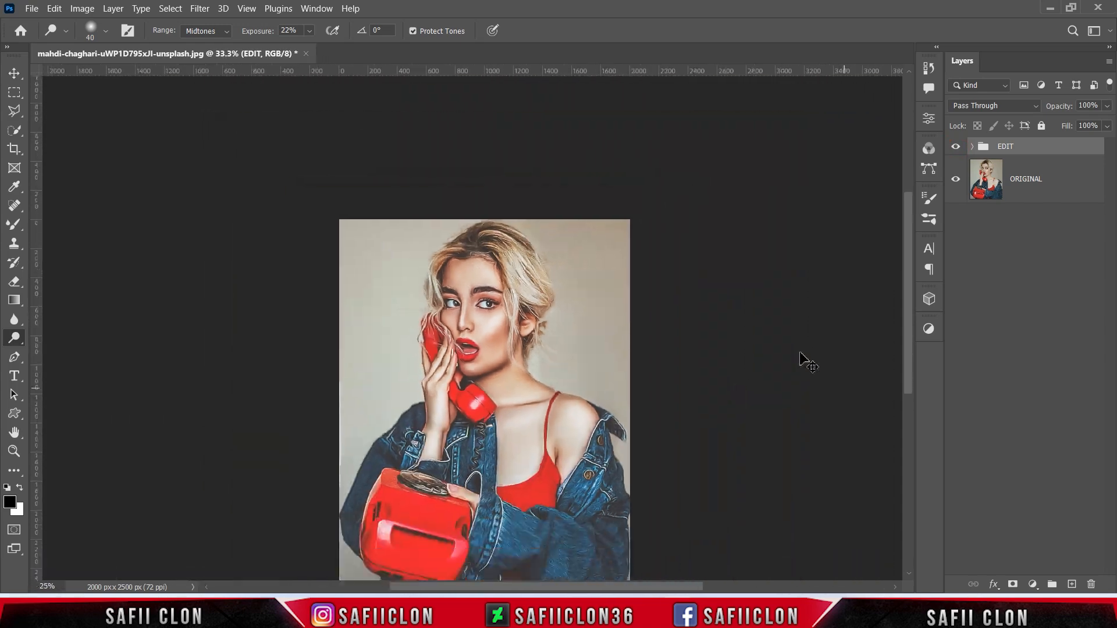
key("ctrl+plus")
scroll(797, 379, "down", 5)
key("ctrl+minus")
key("ctrl+plus")
left_click(956, 147)
left_click(956, 147)
left_click(956, 147)
left_click(957, 147)
left_click(956, 147)
left_click(956, 147)
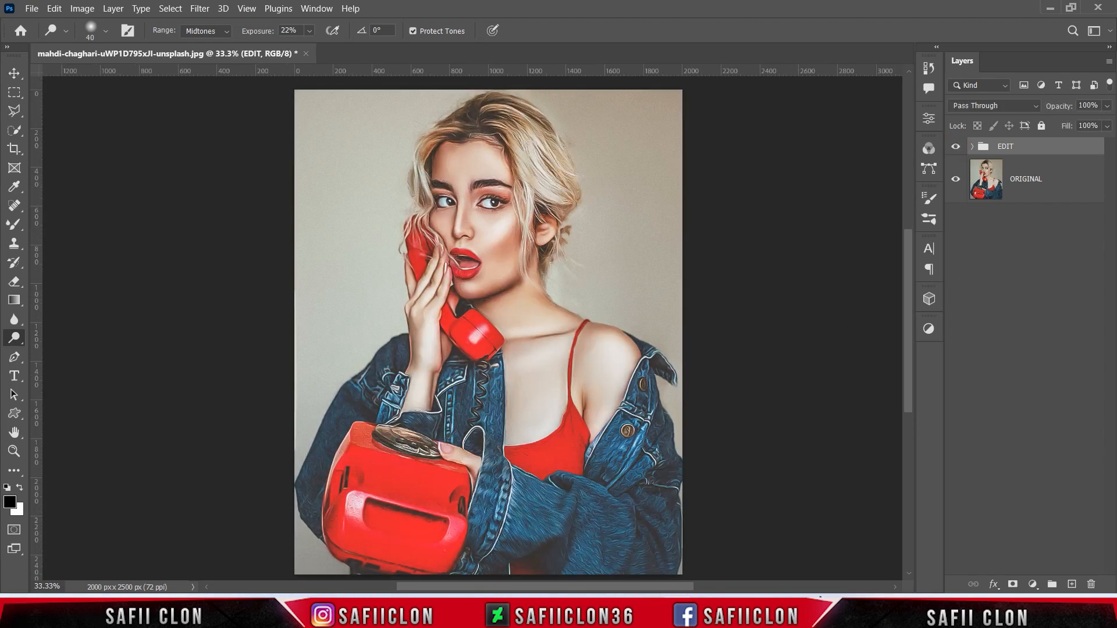